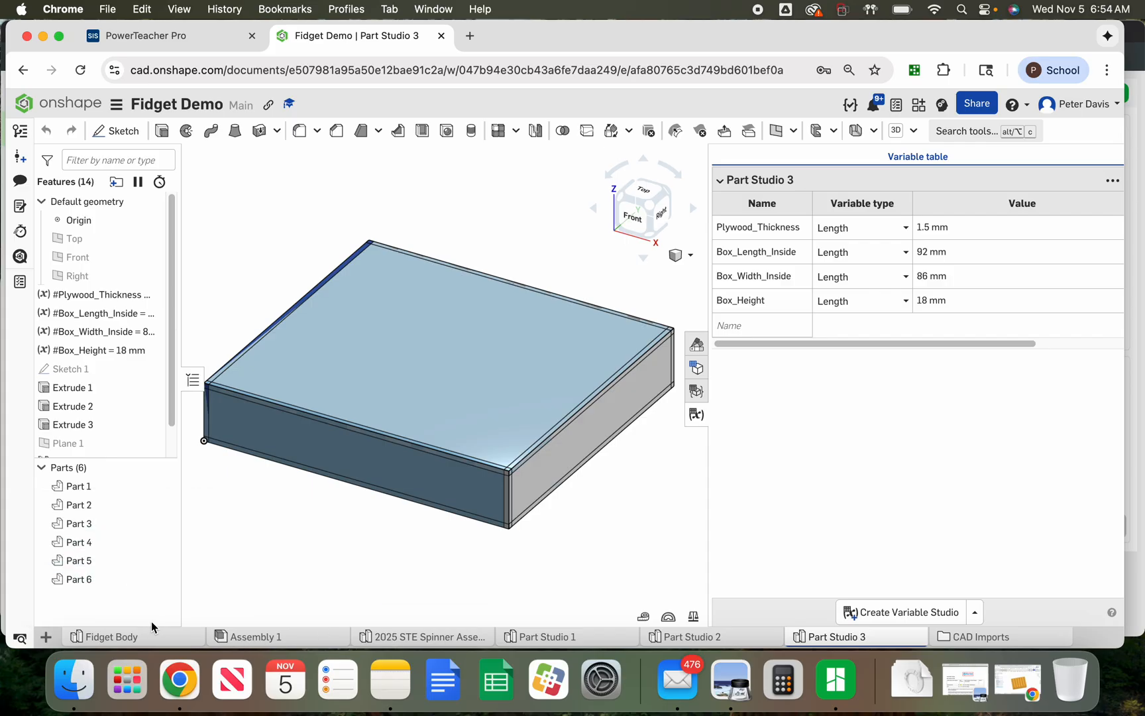
Create a new Part Studio in the document
mouse_move(91, 635)
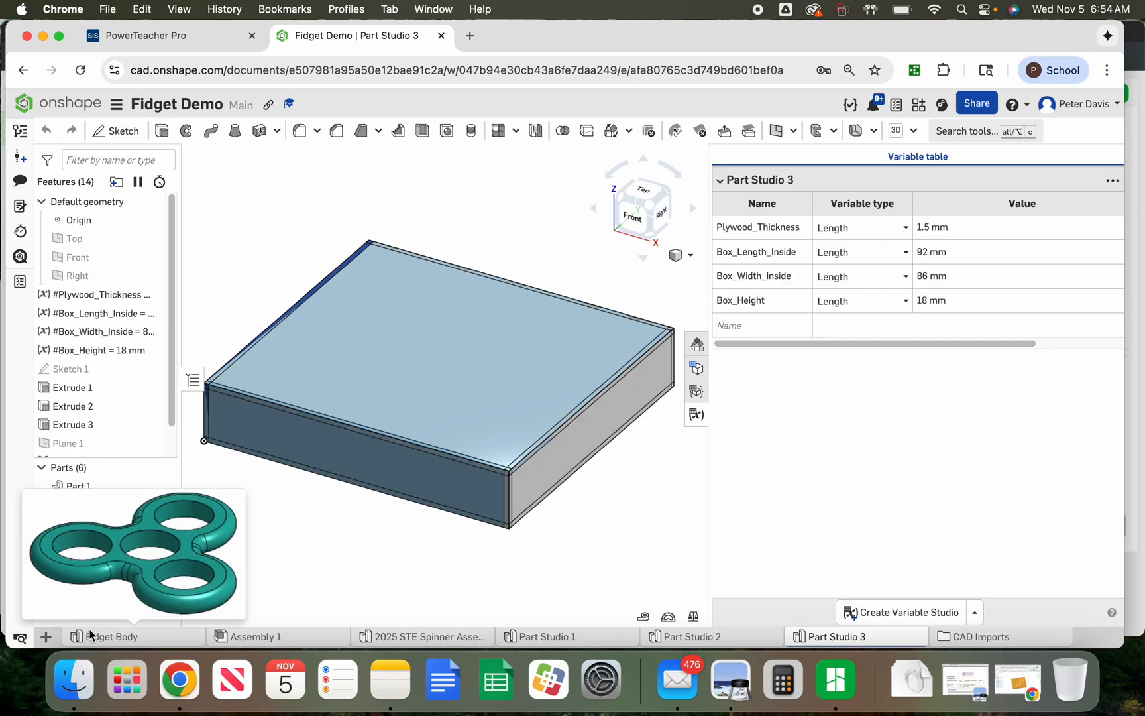
click(47, 638)
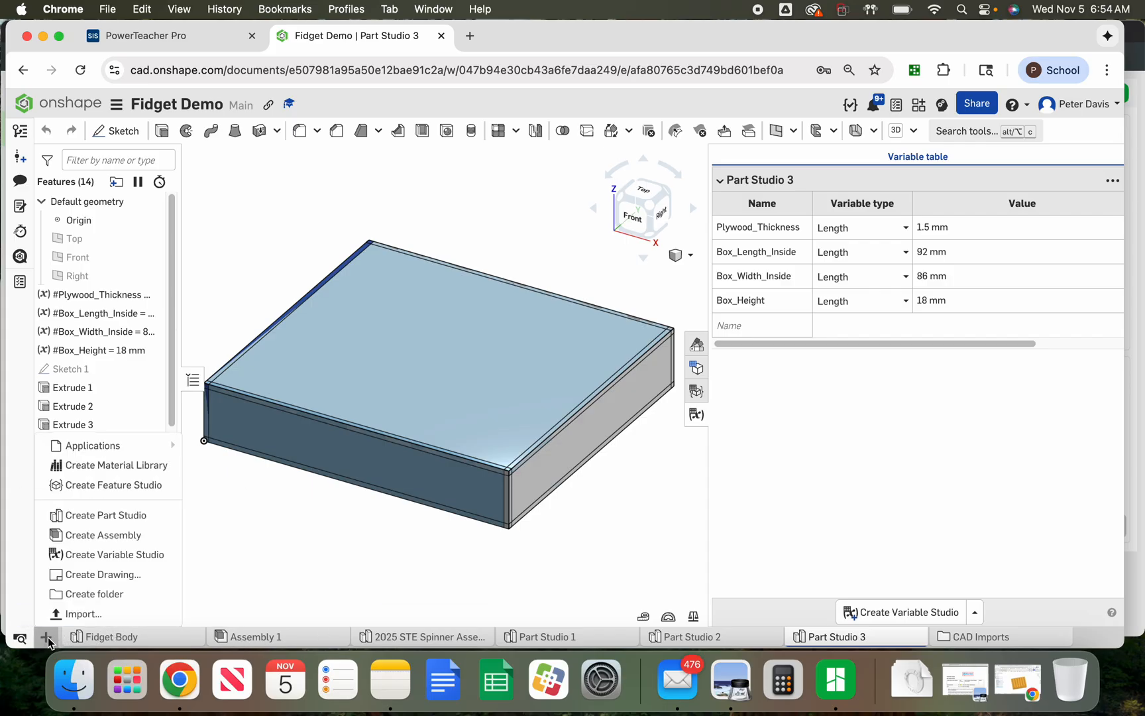
click(130, 517)
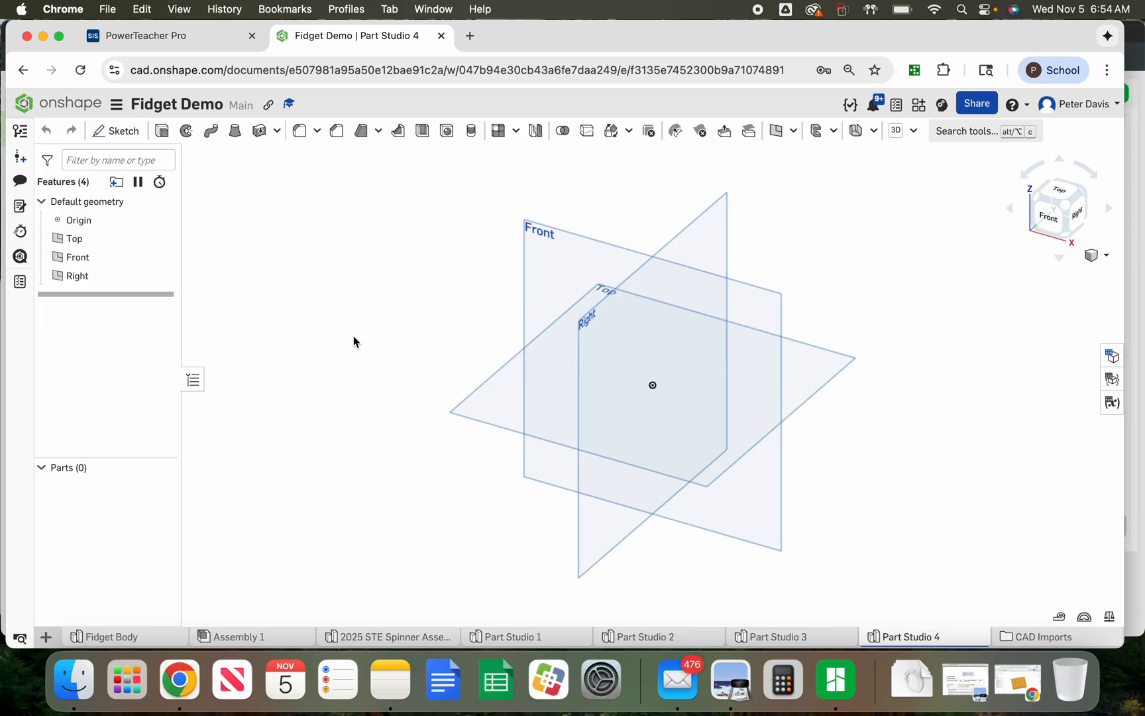
Open the variable table and add a length variable Box_Width_Inside with value 86 mm
click(1111, 403)
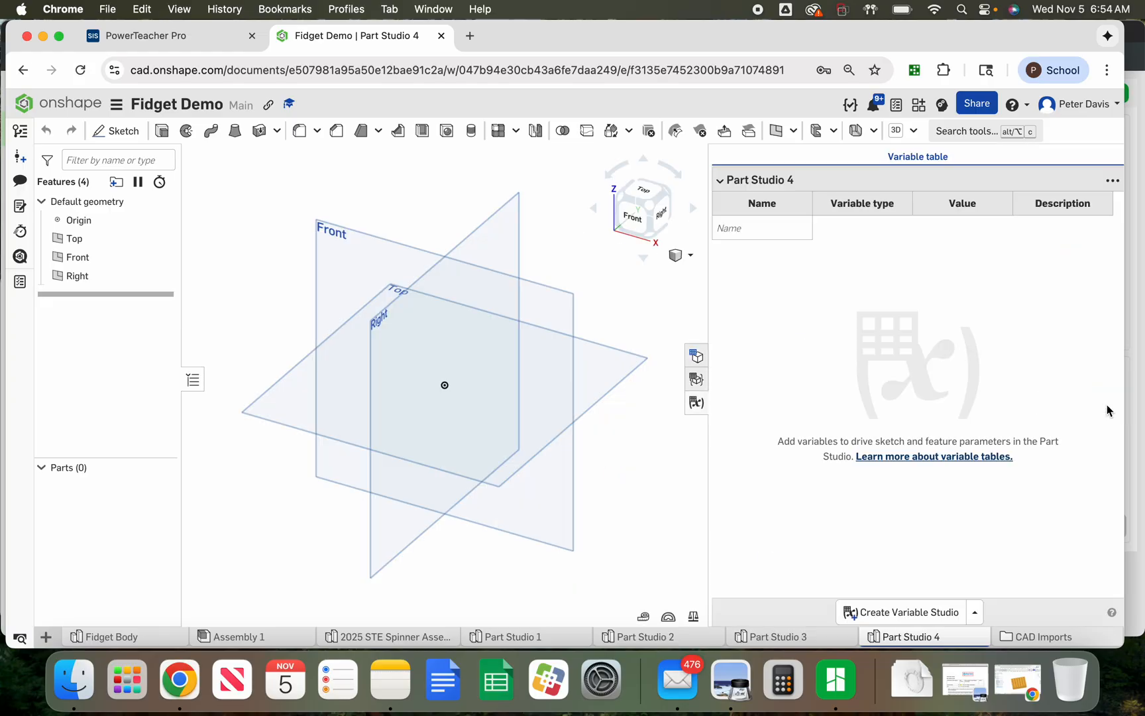
click(737, 230)
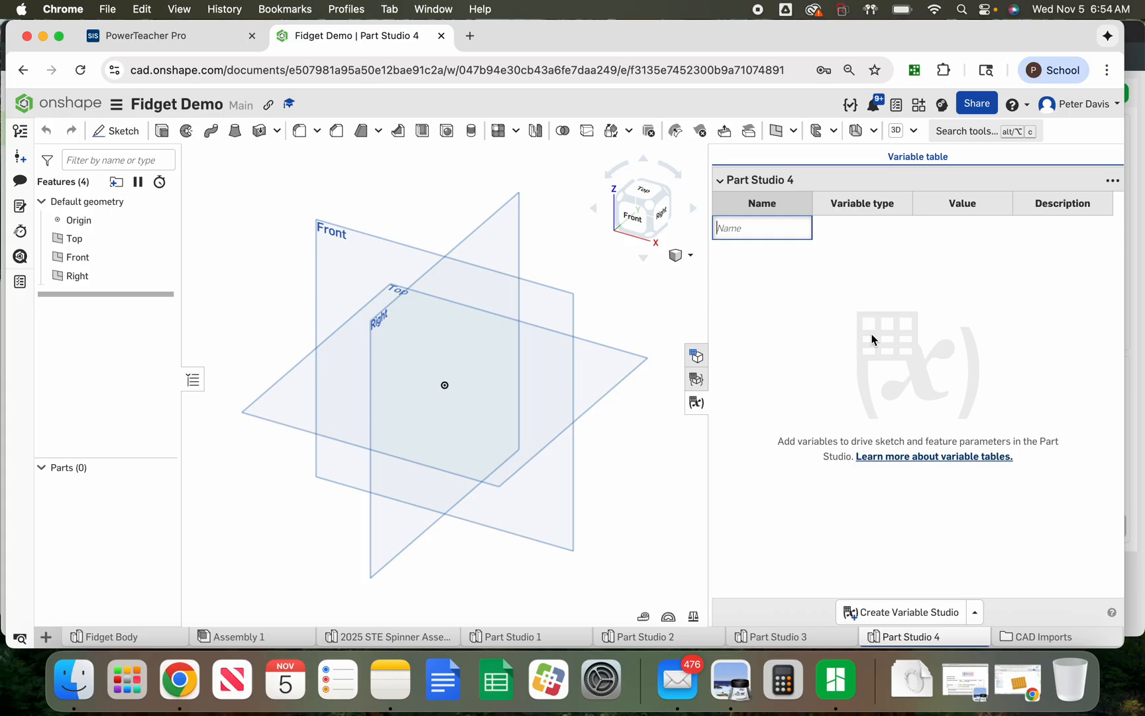
text(Box_Width_Inside)
key(Return)
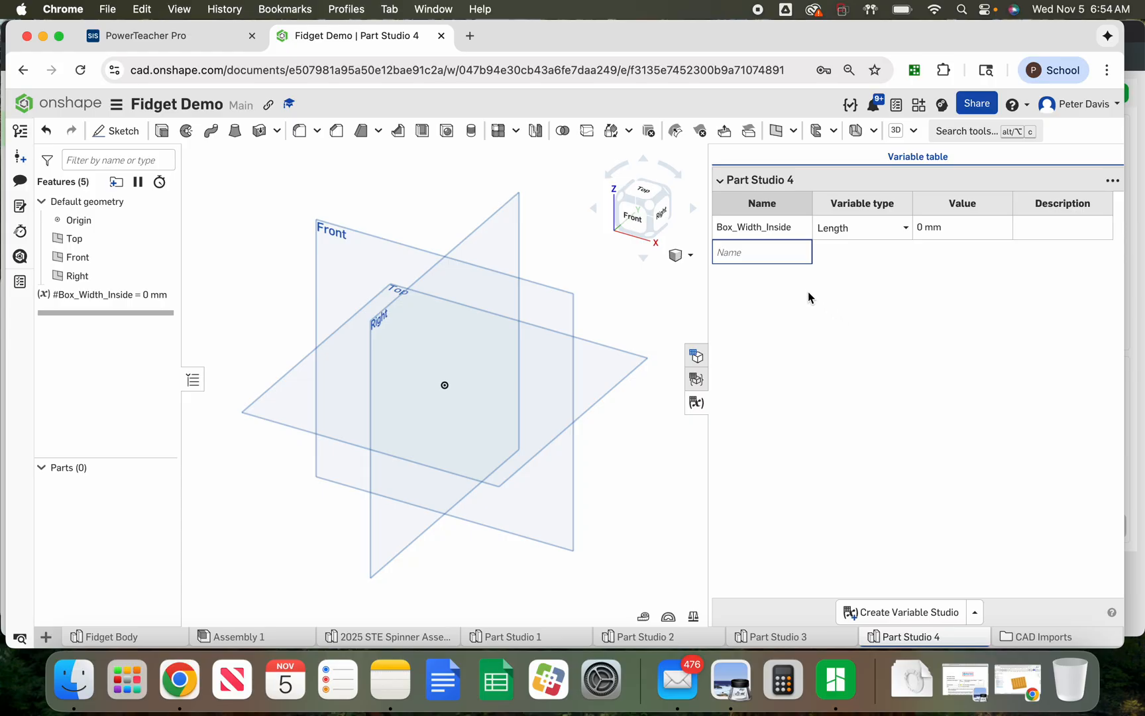
click(928, 228)
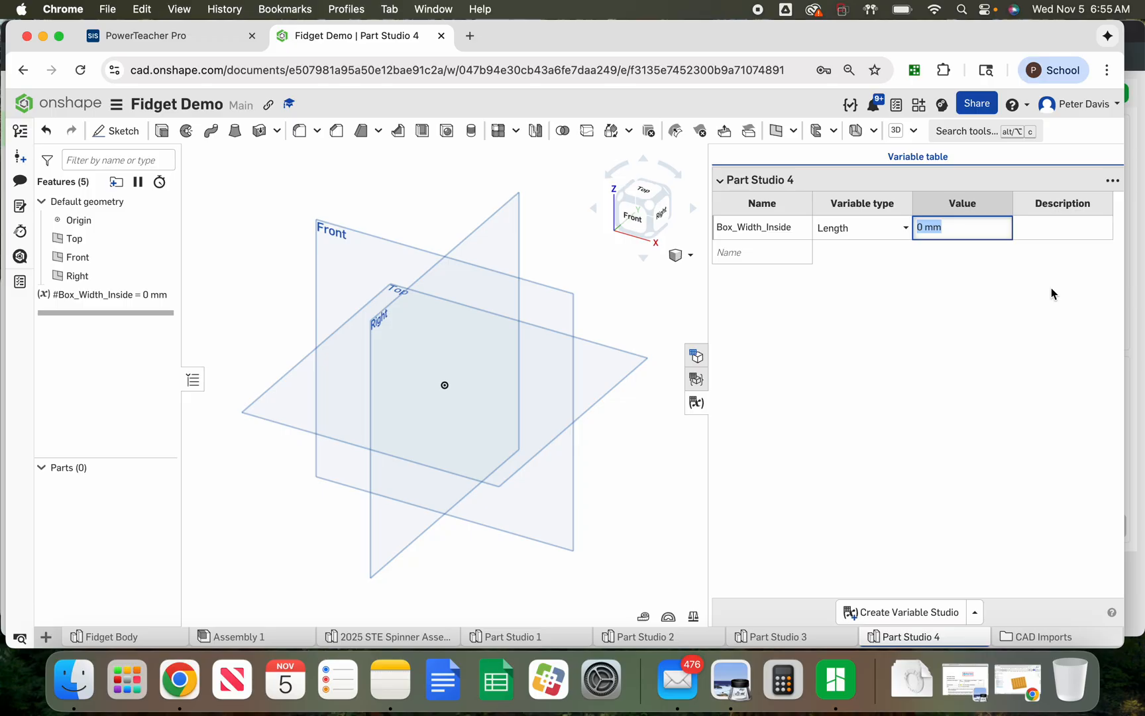
text(86)
key(Return)
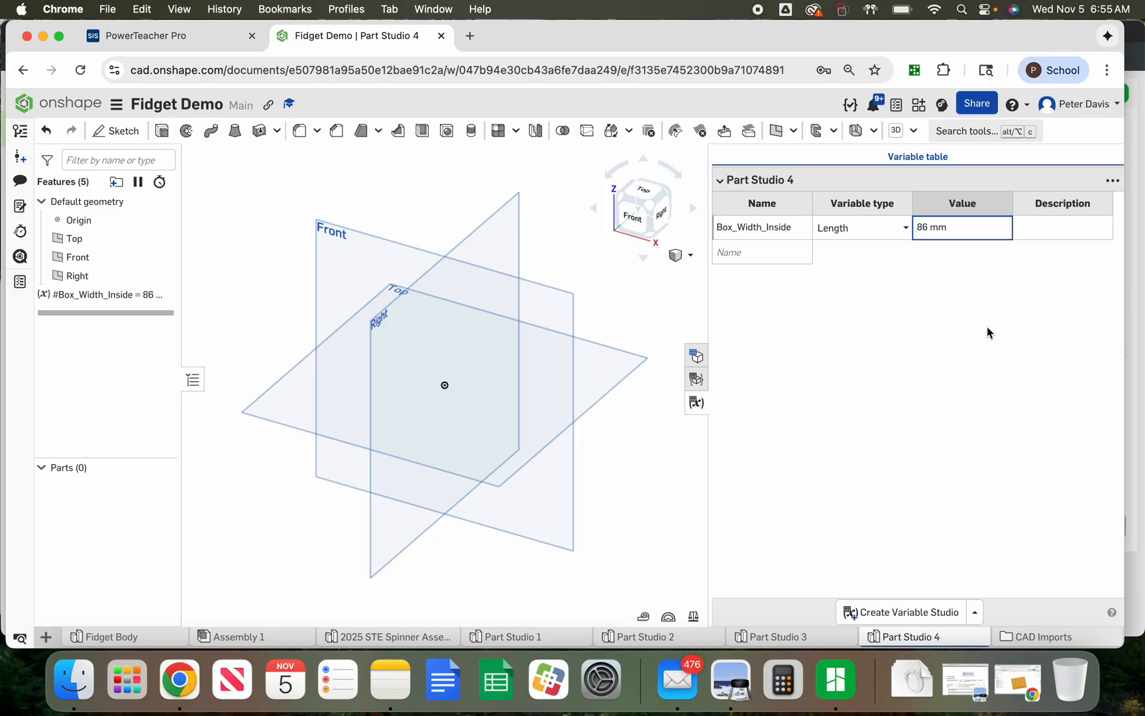
Add a length variable Box_Length_Inside with value 92 mm
click(751, 256)
text(Box_)
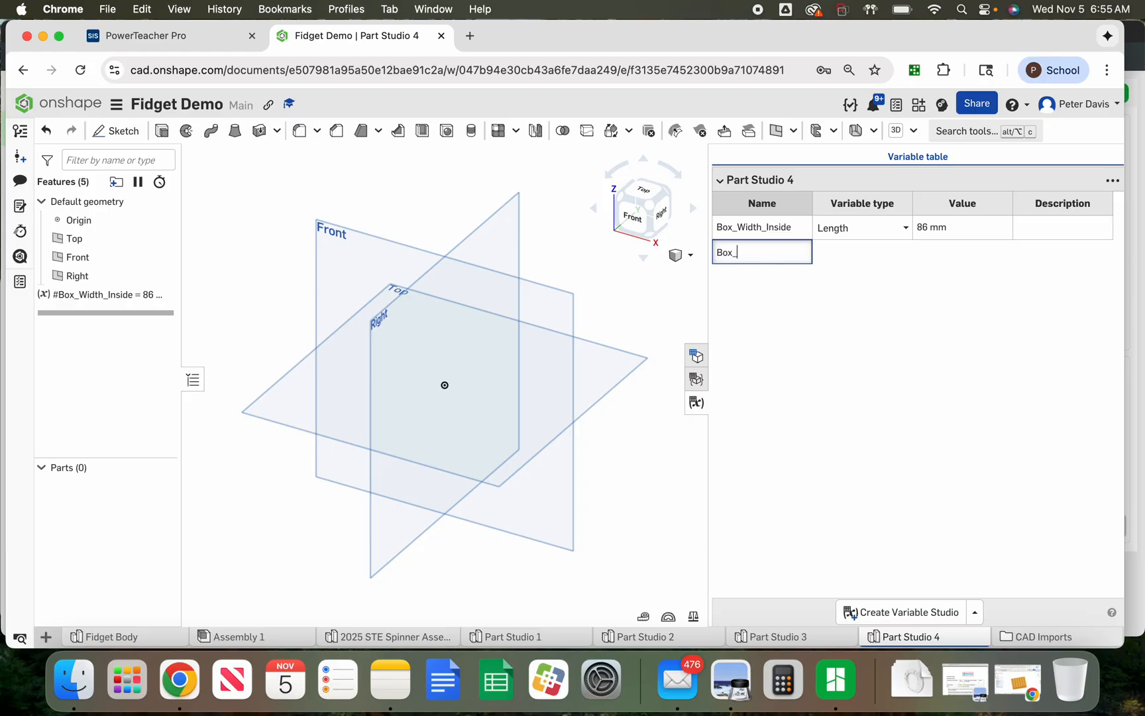
text(Length_Inside)
key(Return)
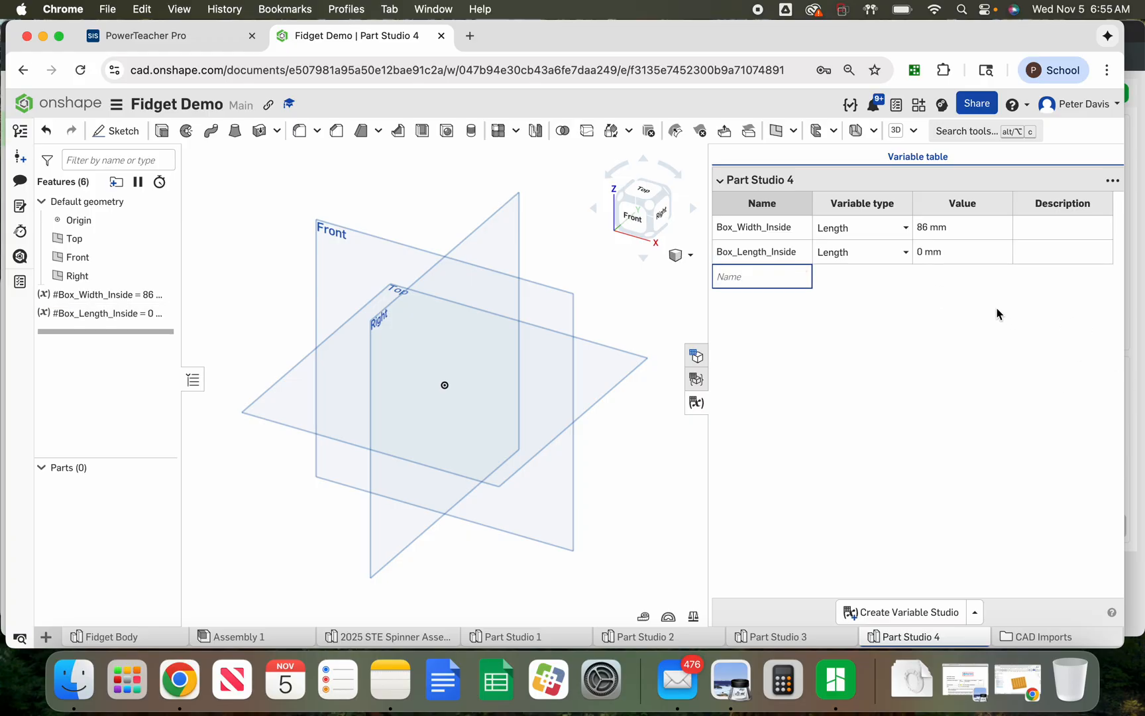
click(925, 254)
double_click(924, 253)
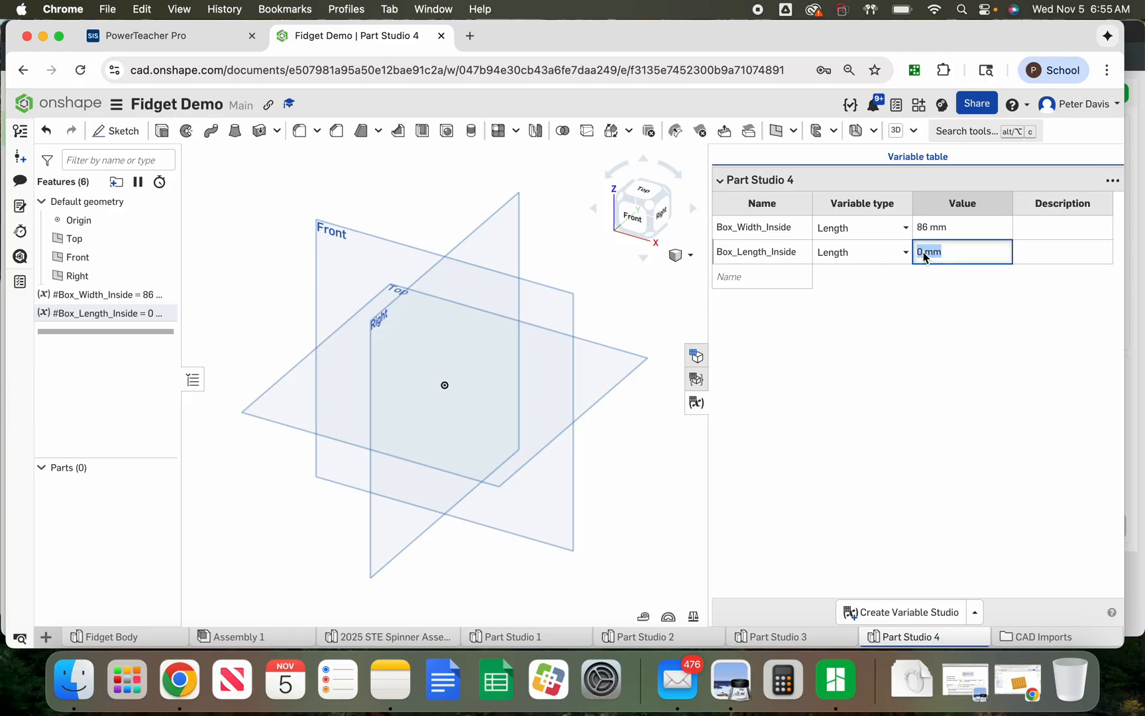
text(92)
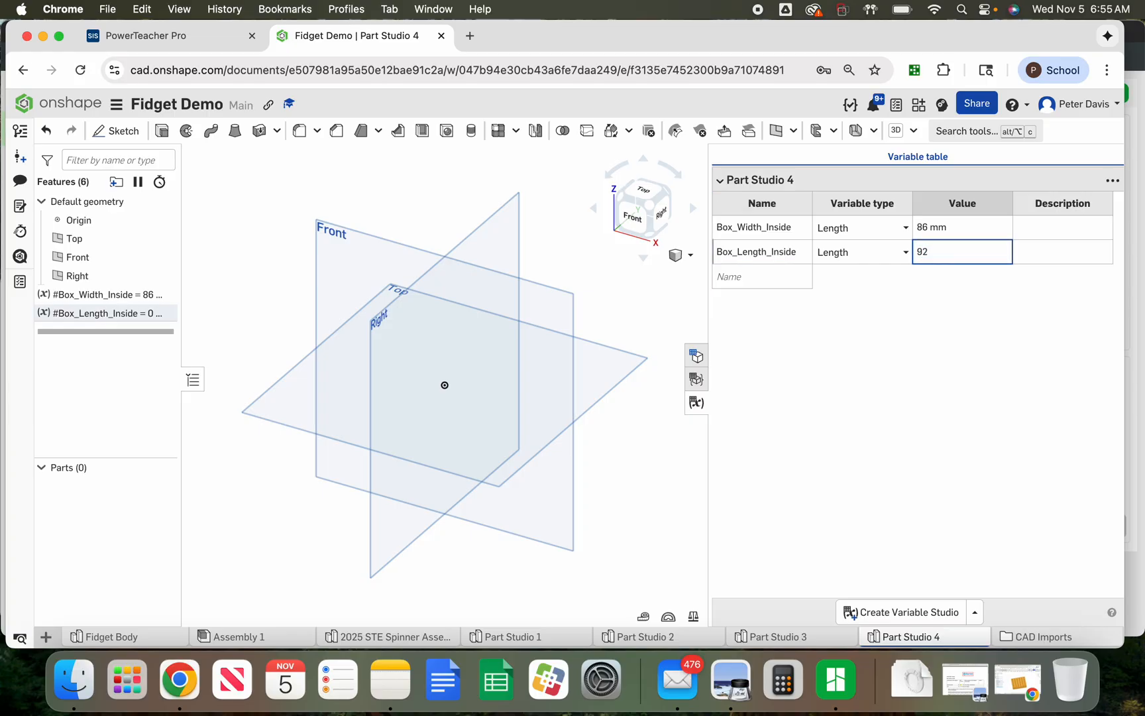
key(Return)
Add a length variable Box_Height with value 18 mm
click(736, 278)
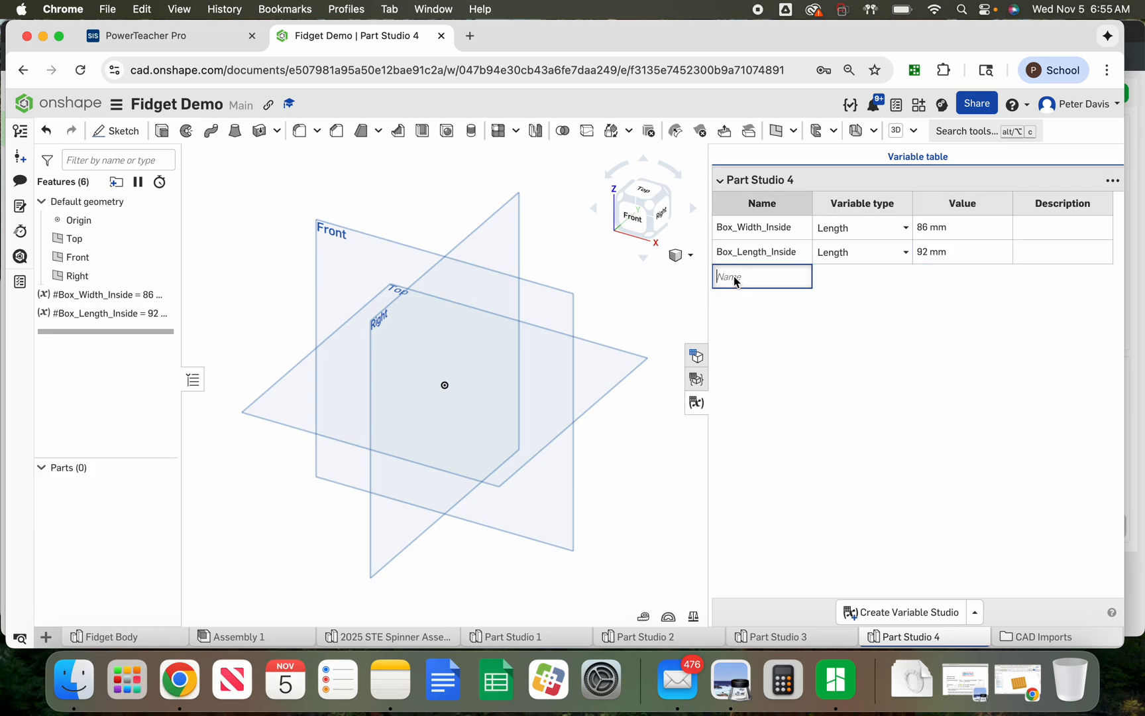
text(Box_Height)
key(Return)
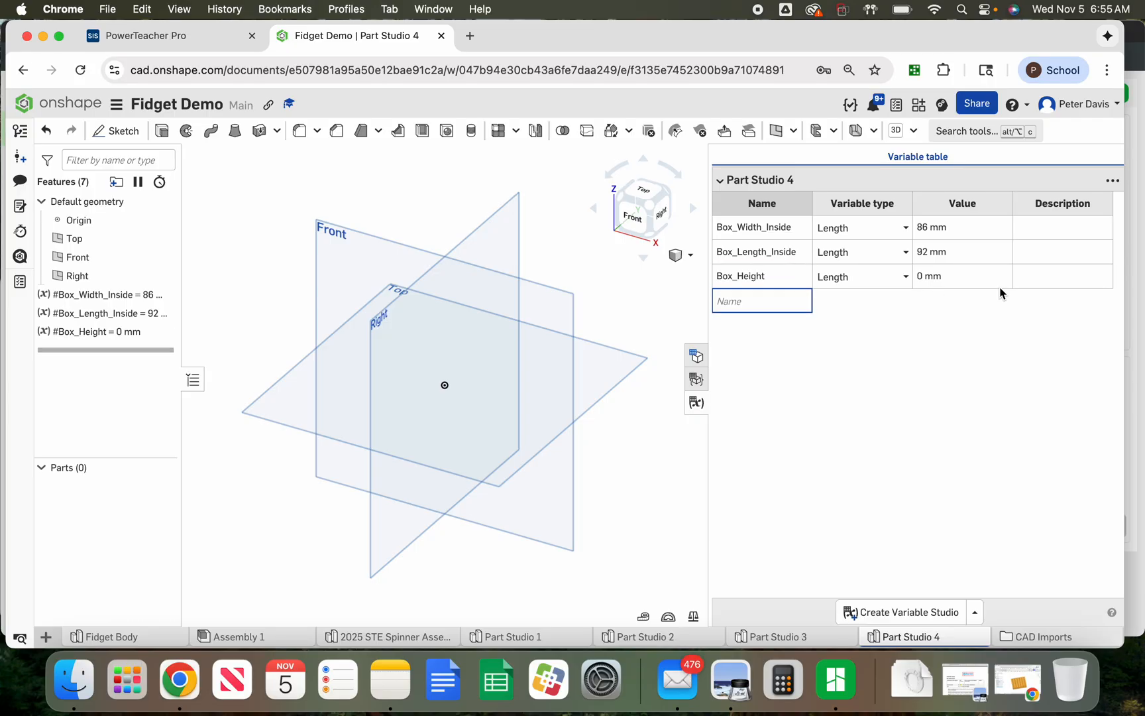
click(921, 278)
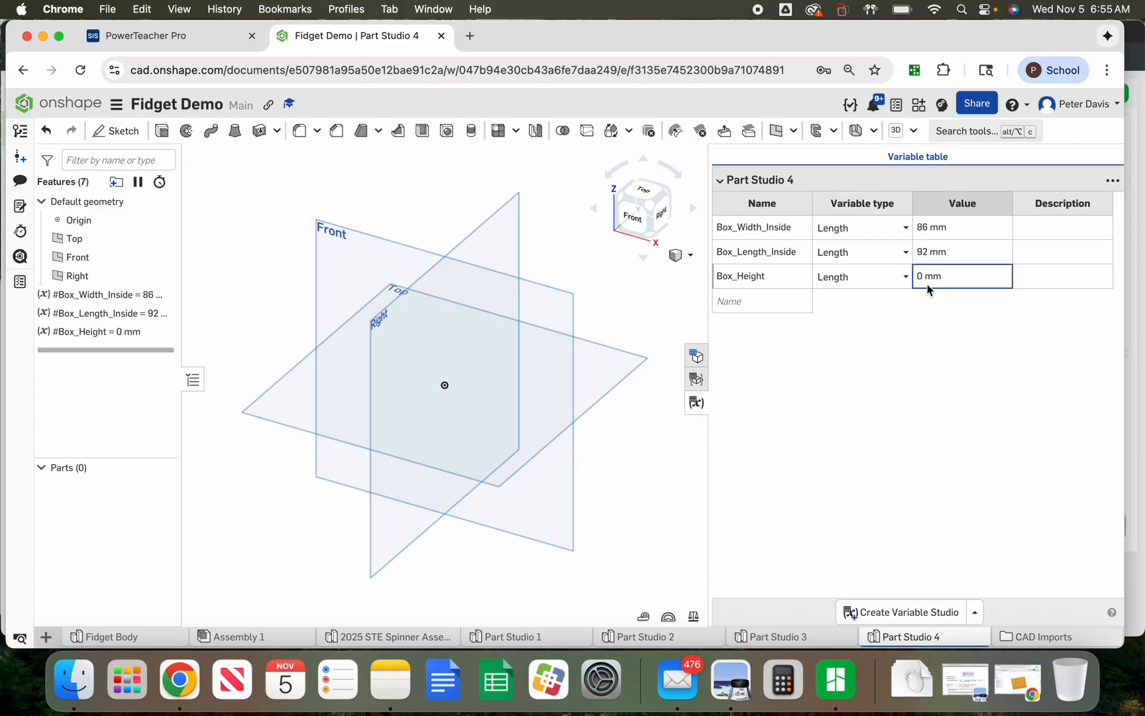
click(926, 279)
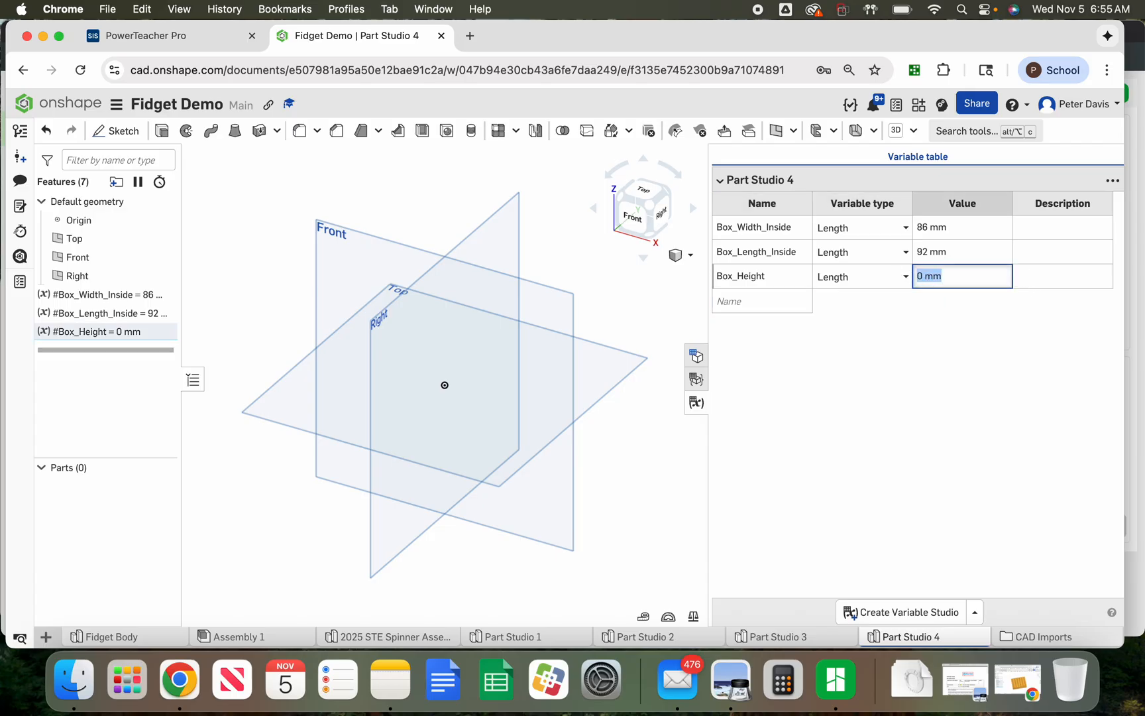
text(18)
key(Return)
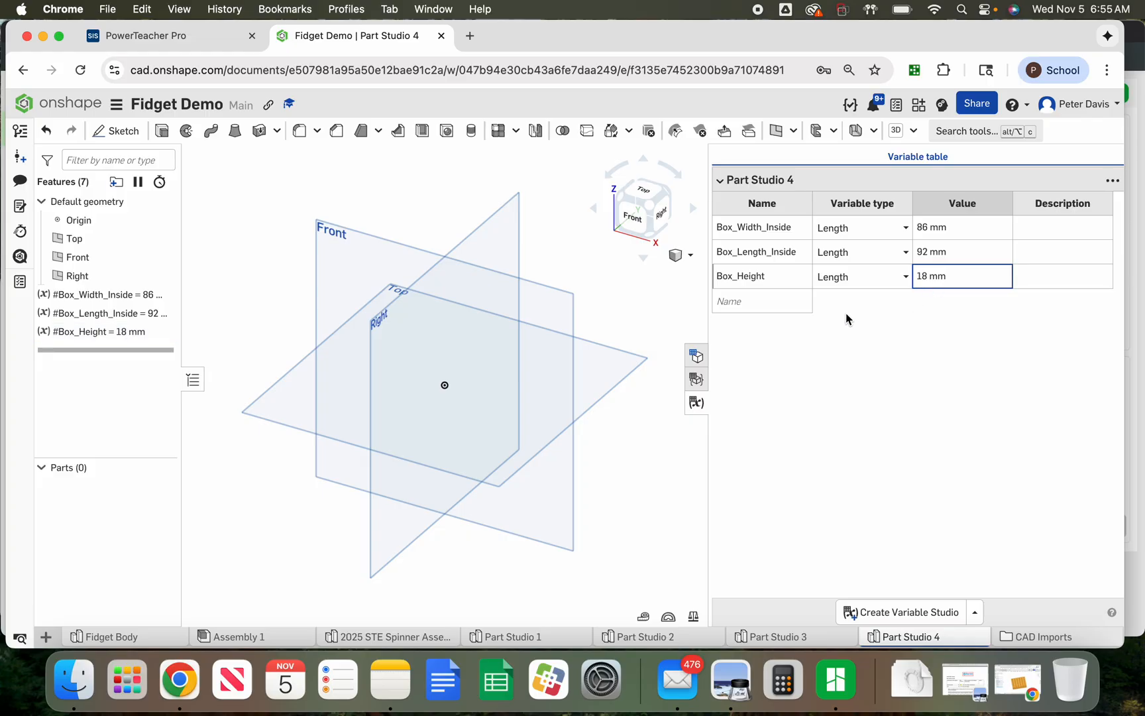
Add a length variable Plywood_Thickness with value 1.5 mm
click(772, 303)
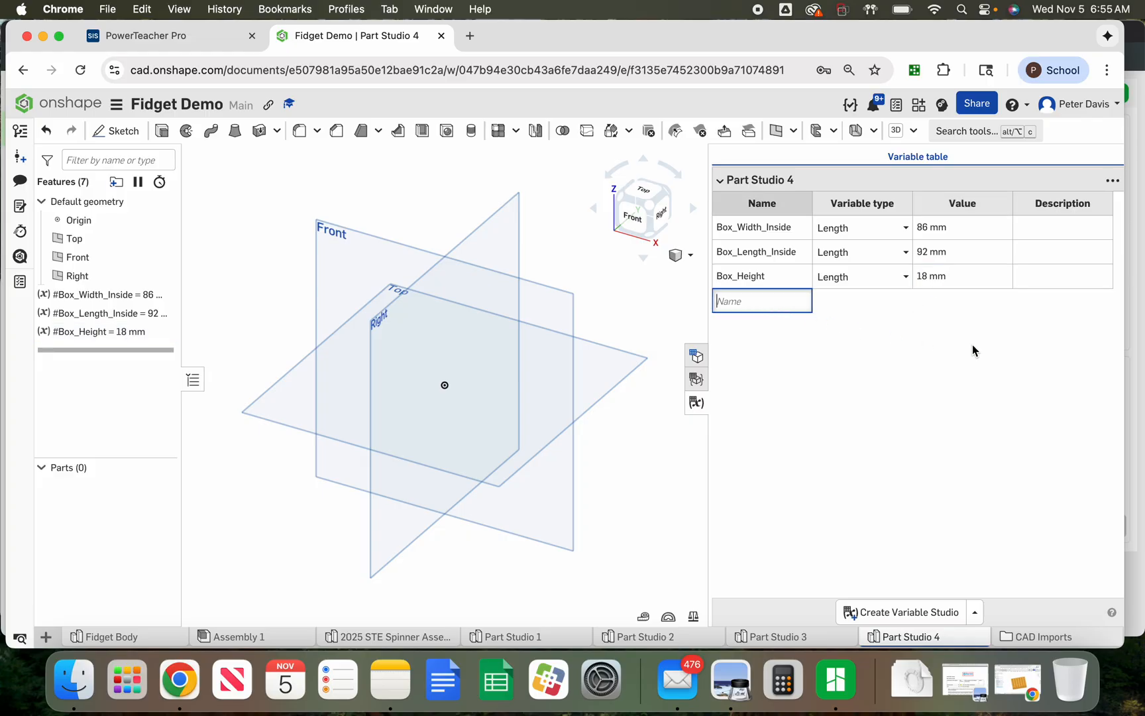
text(Plywoo)
text(d_Width)
key(BackSpace)
key(BackSpace)
key(BackSpace)
text(Thickness)
key(Return)
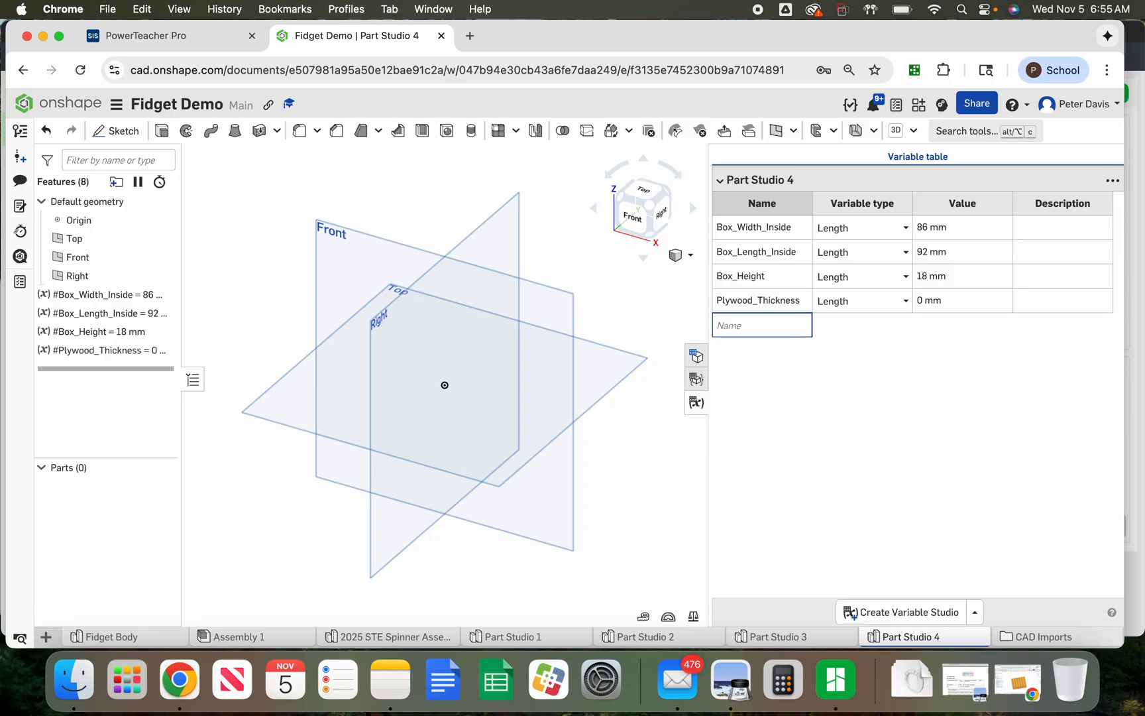
click(926, 301)
text(1.5)
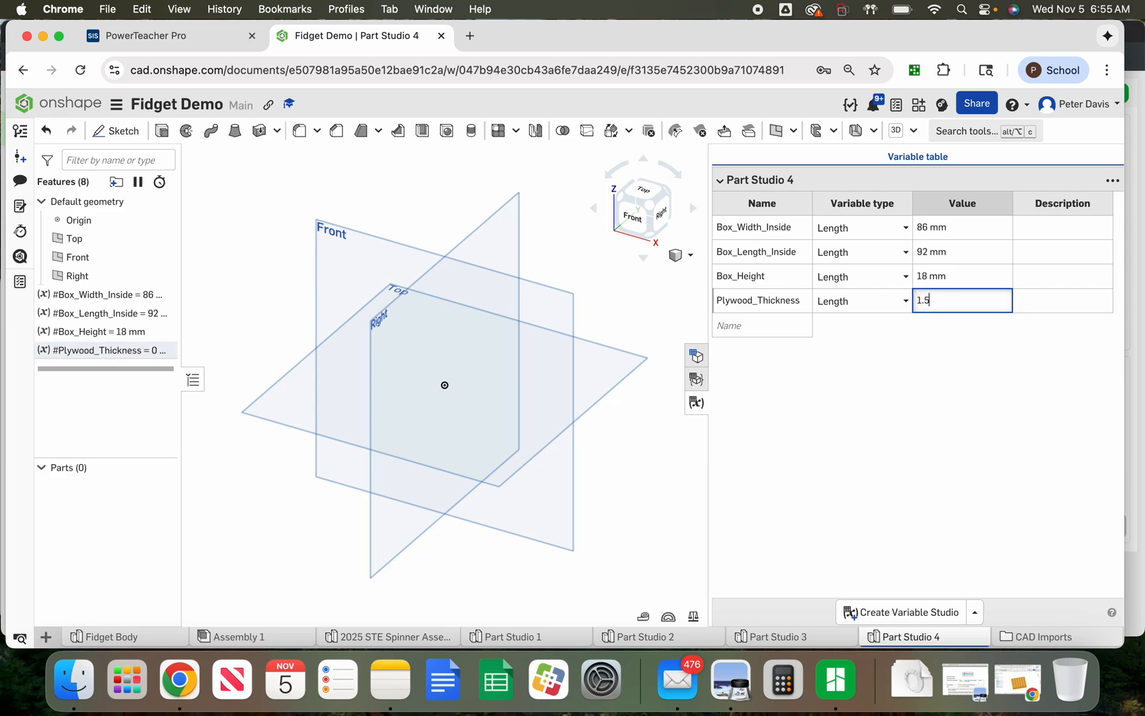
key(Return)
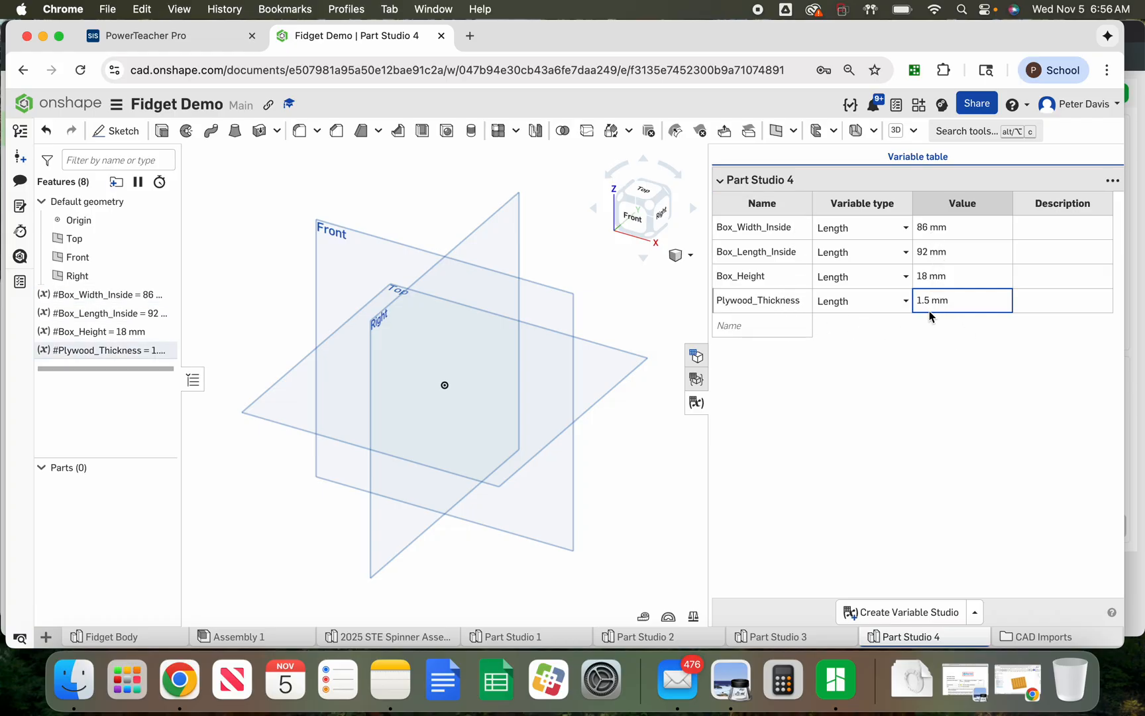
Close the variable table and start a new sketch on the Top plane
click(695, 405)
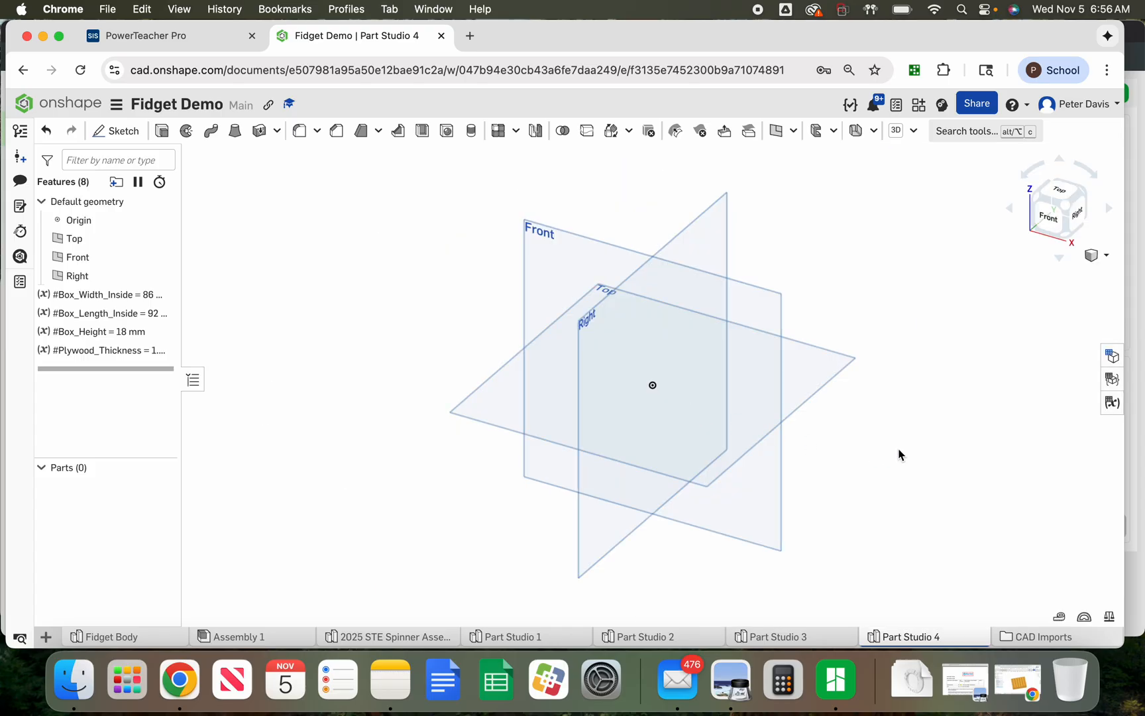
click(491, 403)
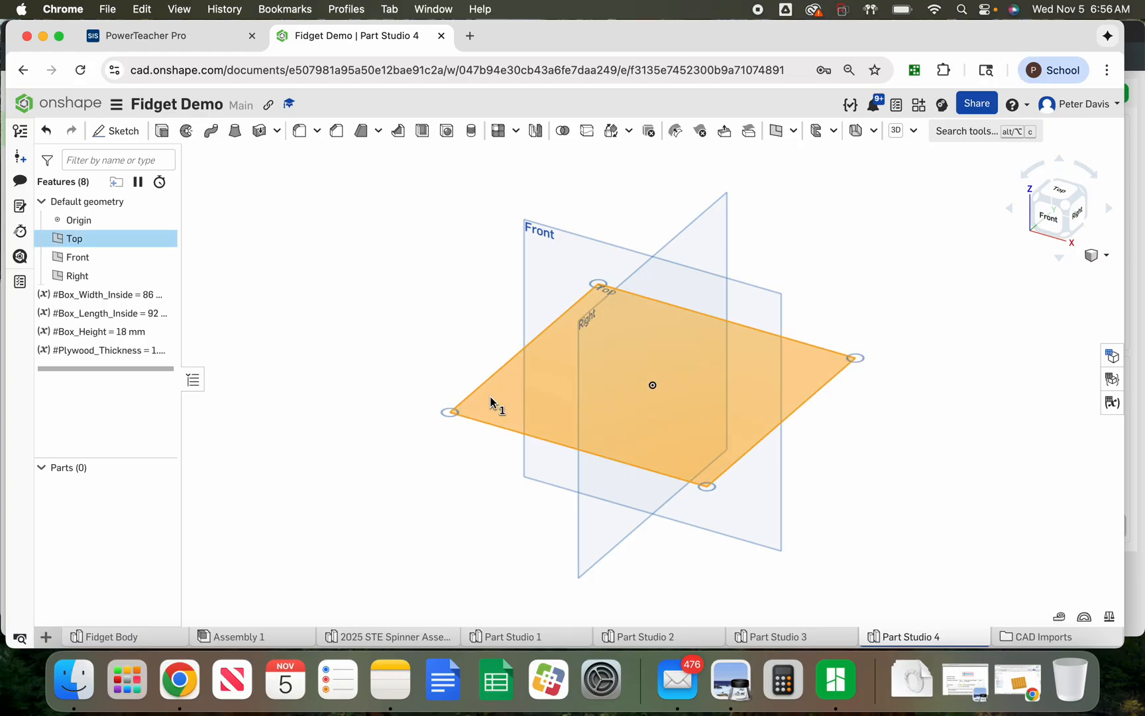
right_click(491, 401)
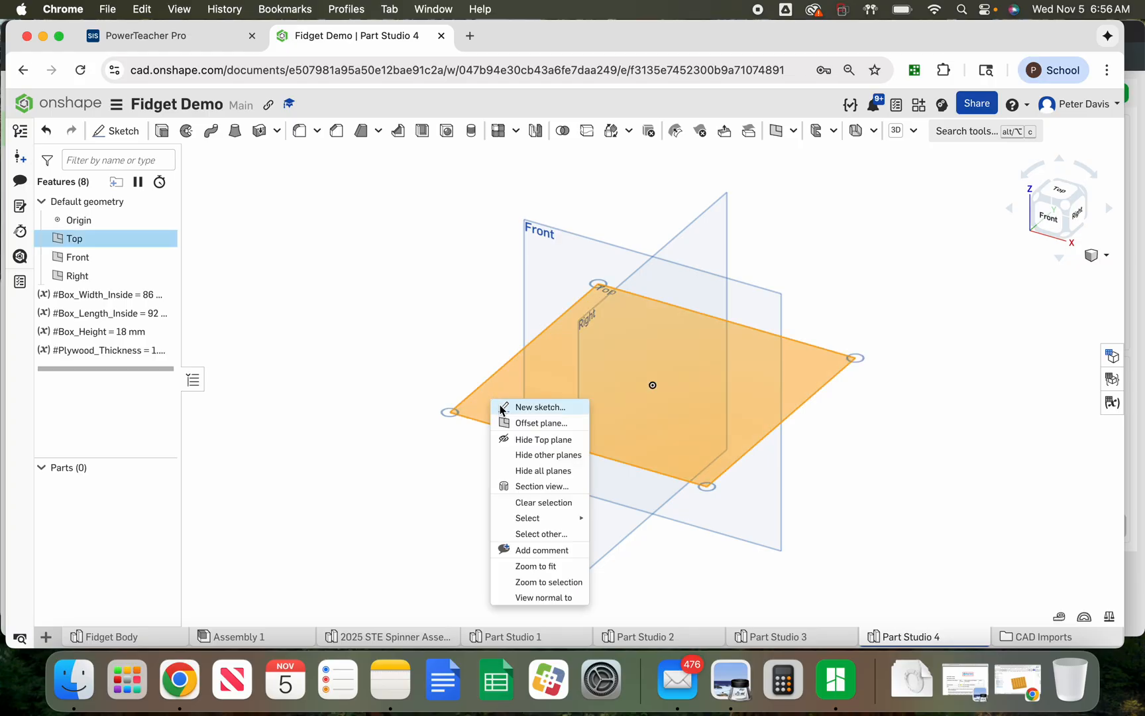
click(530, 407)
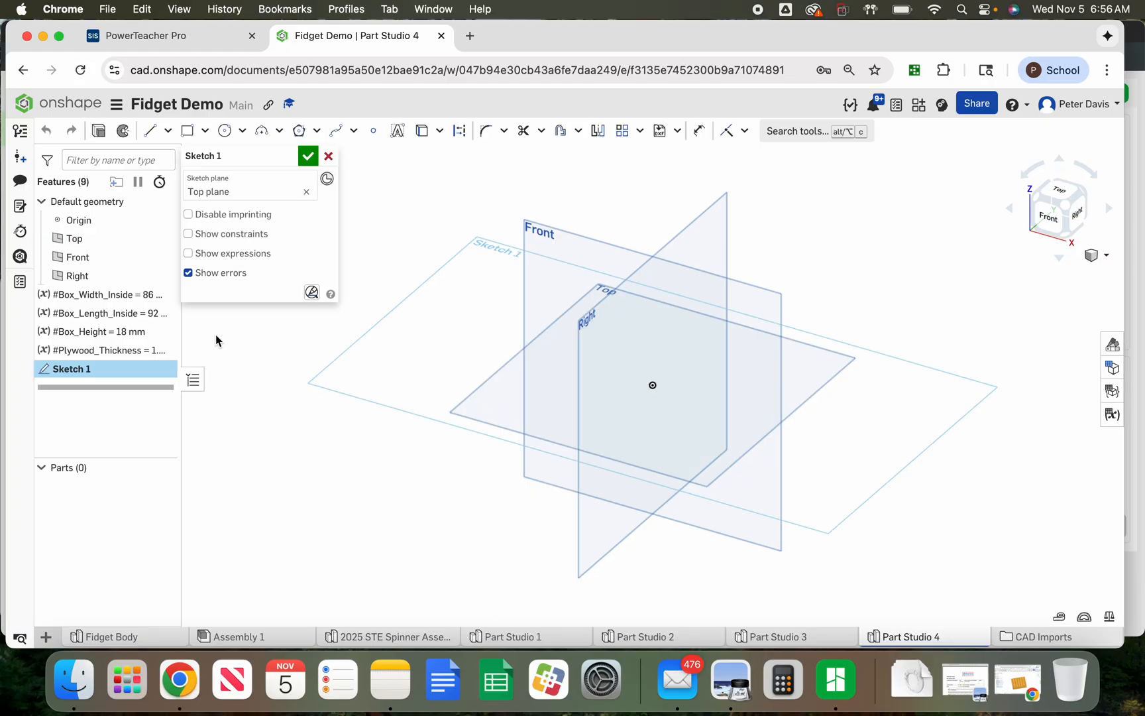
Hide the Right, Front and Top default planes
click(162, 271)
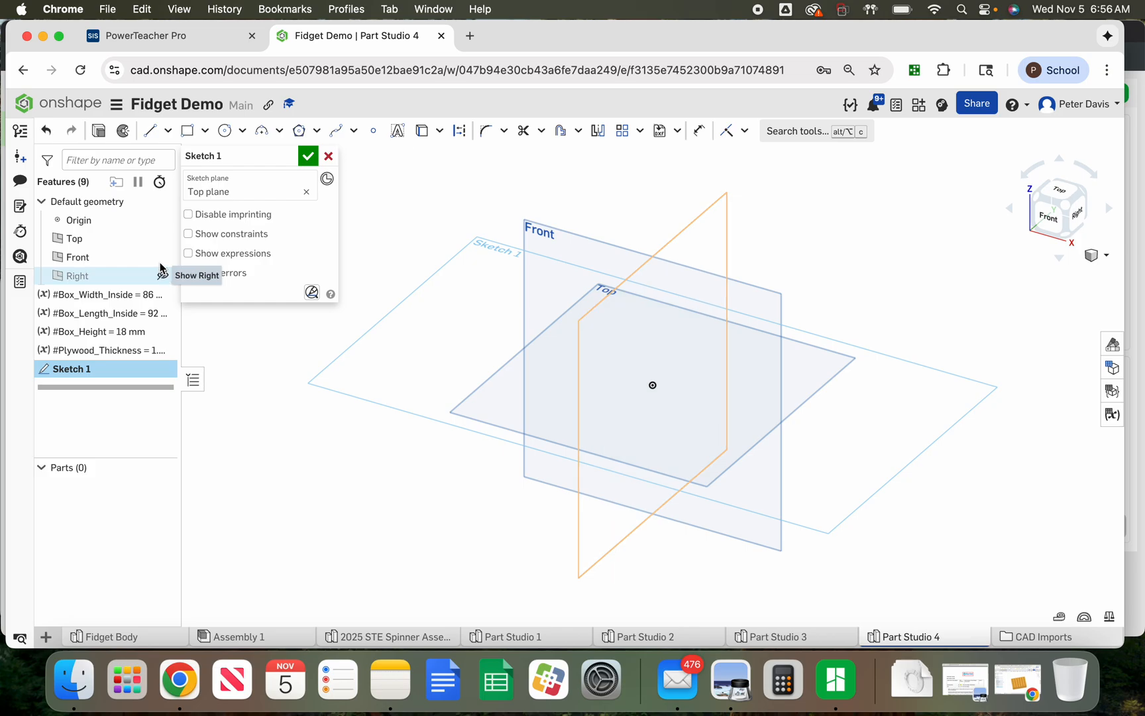
click(162, 256)
click(162, 237)
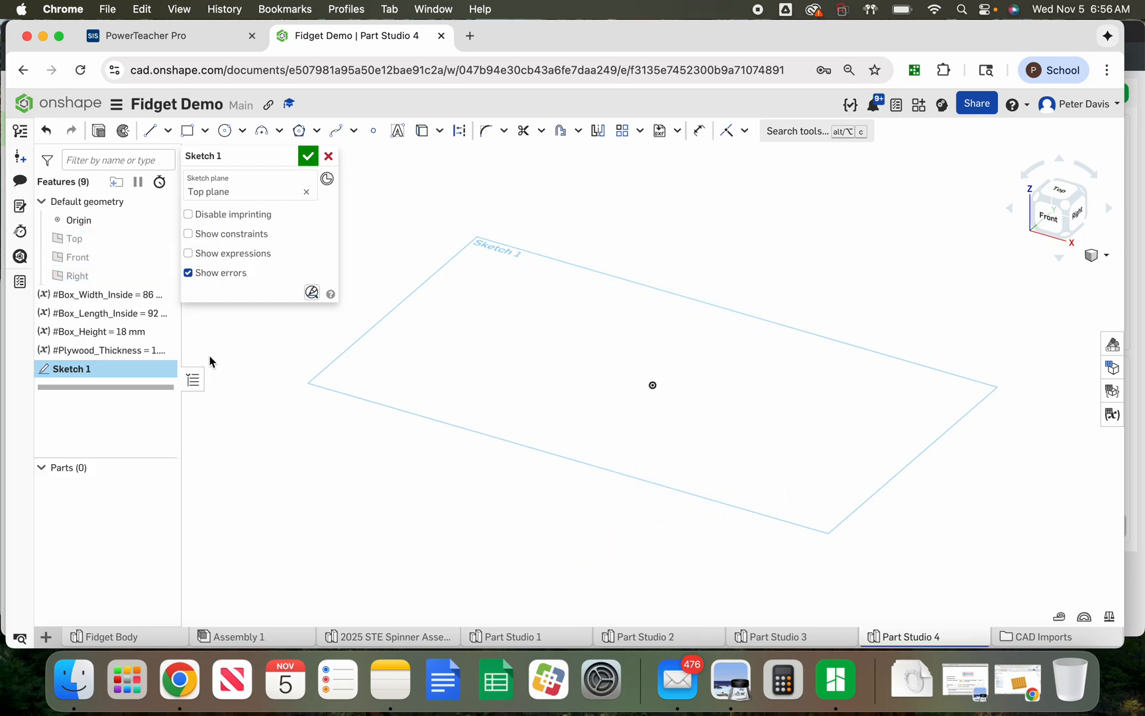
Draw a corner rectangle from the origin about 8 mm wide and 96 mm tall
key(n)
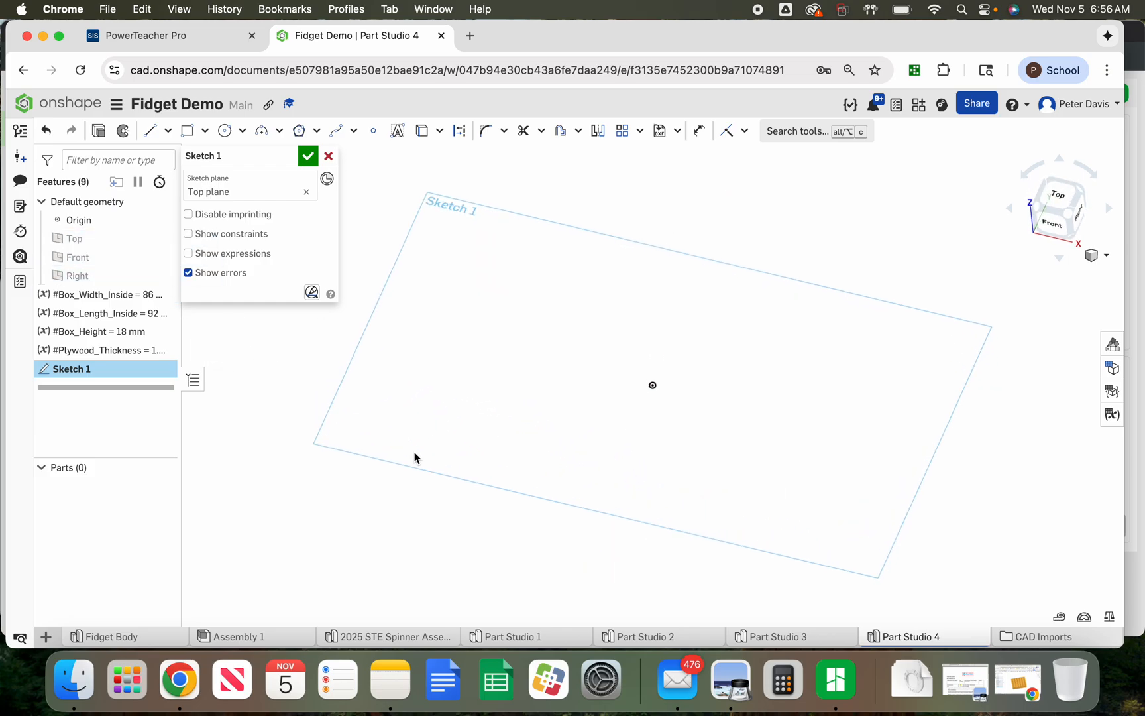
right_click(320, 428)
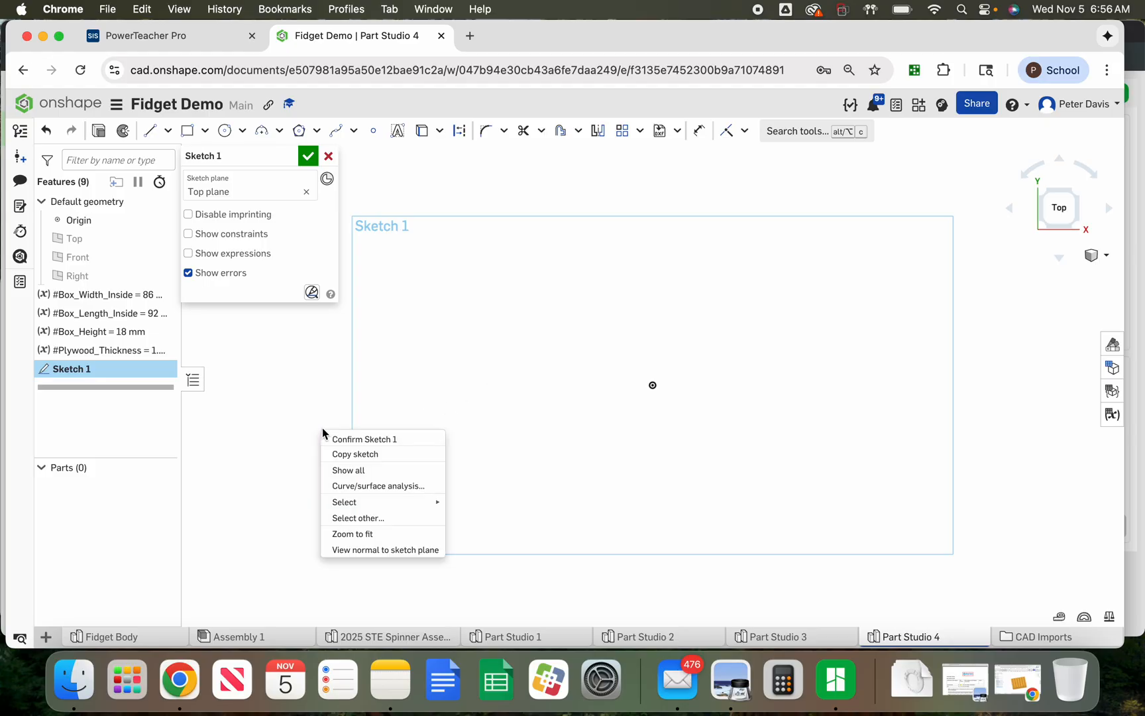
click(269, 448)
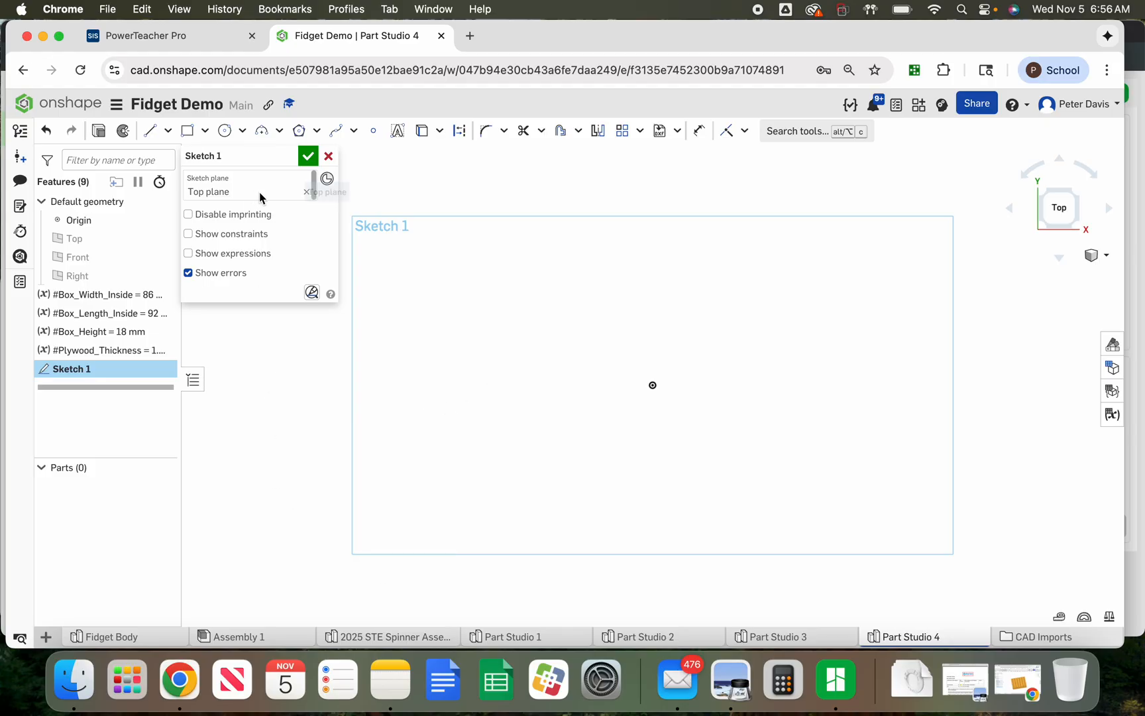
click(204, 130)
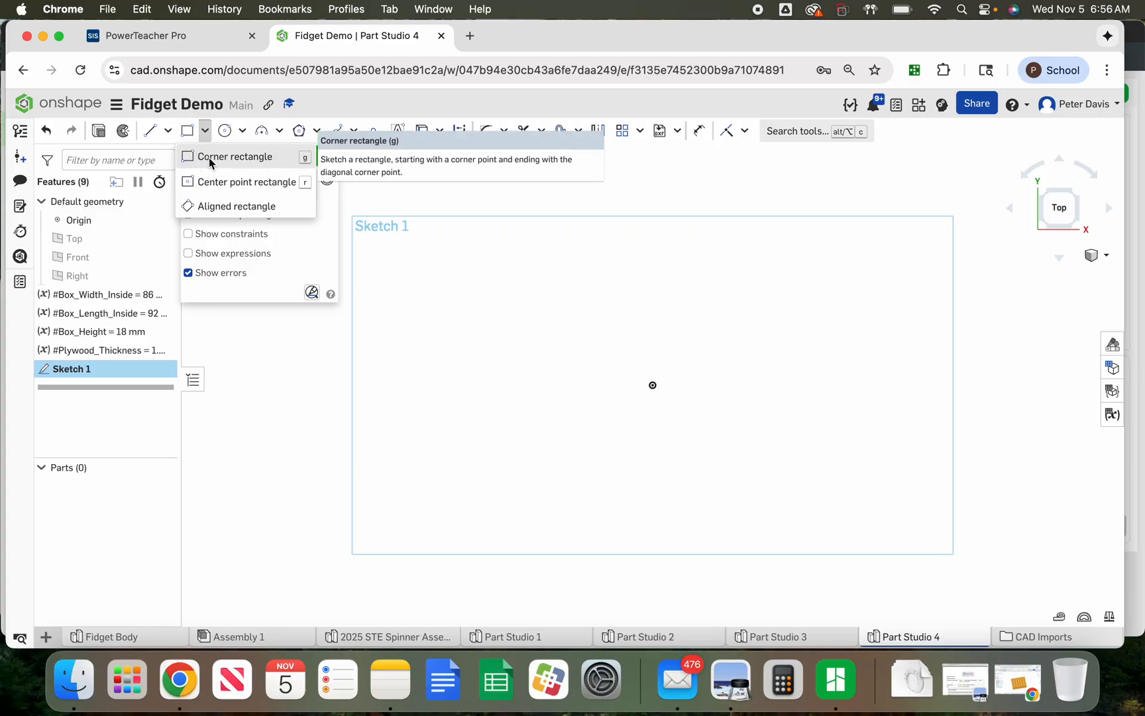
click(210, 157)
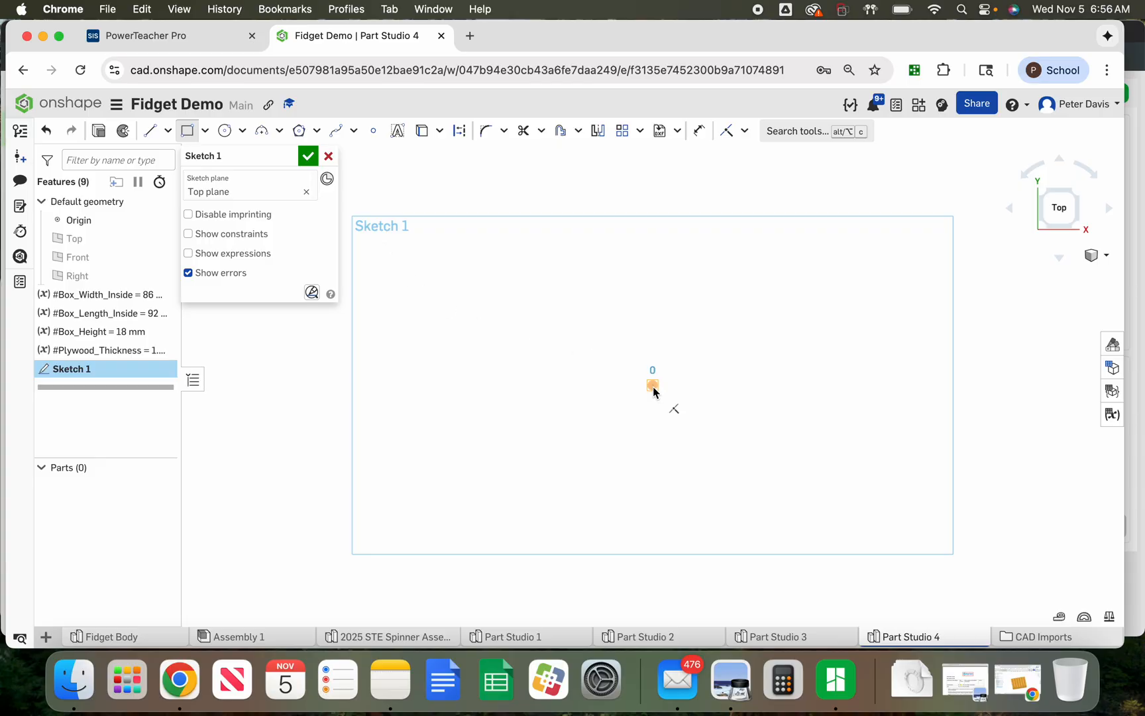
click(652, 386)
click(669, 195)
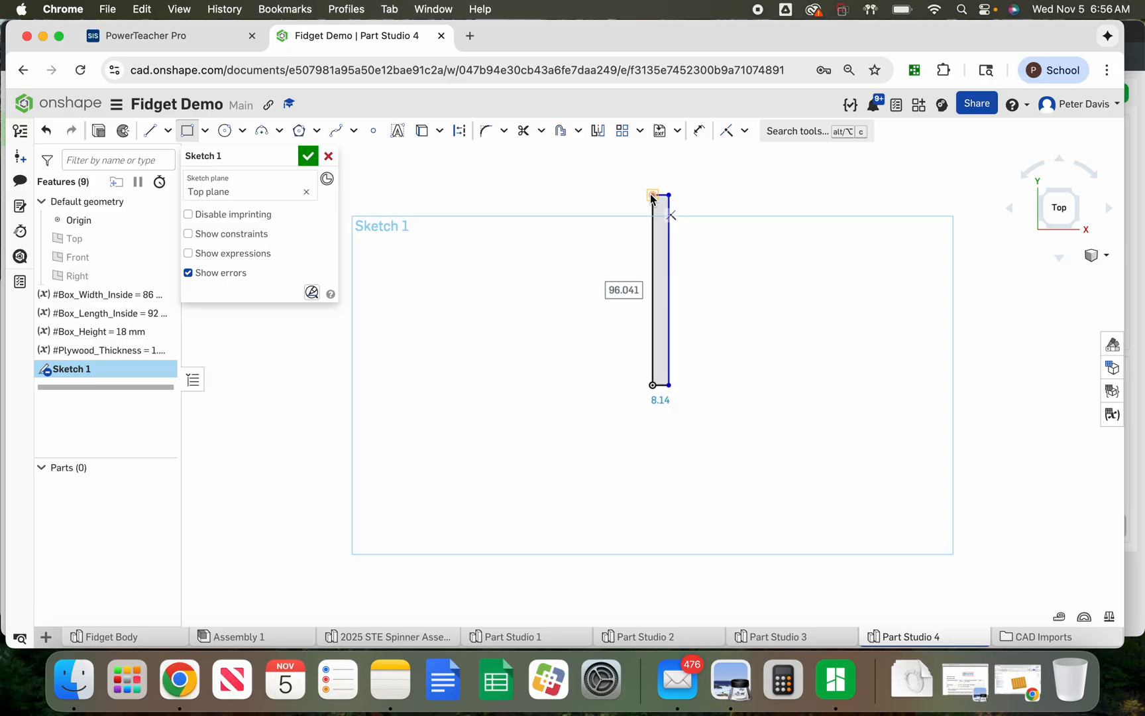
Draw a corner rectangle about 115 mm wide and 6.5 mm tall along the top of the first rectangle
click(652, 195)
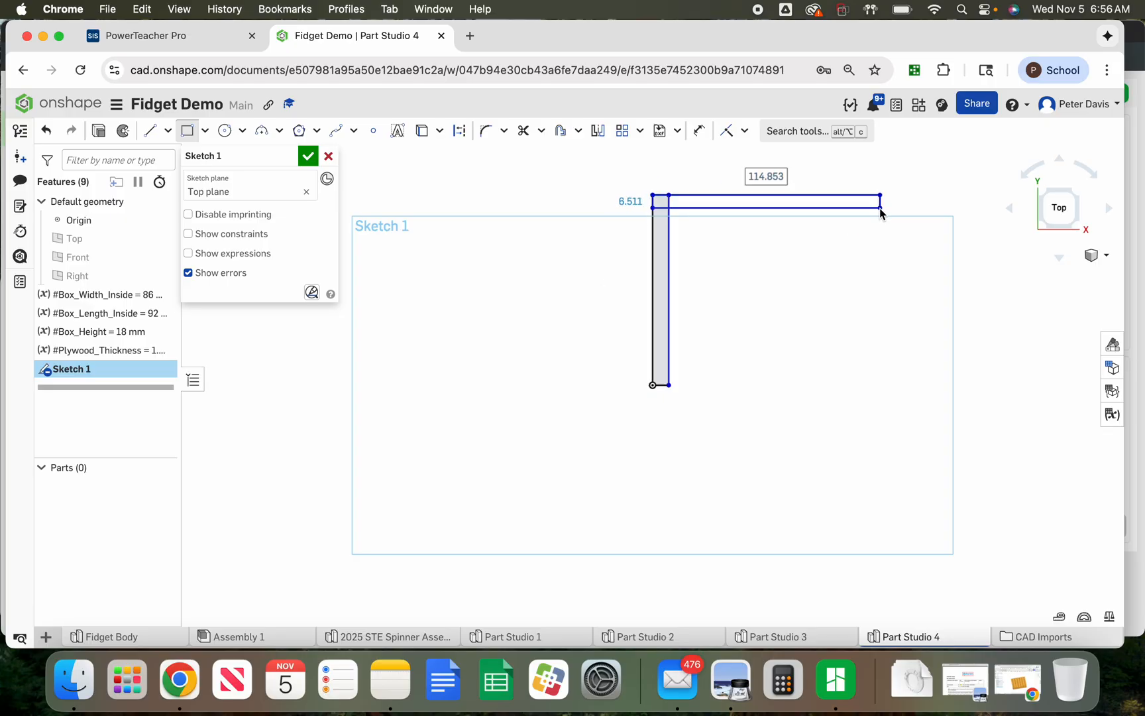
click(880, 208)
Draw corner rectangles about 12 mm by 96 mm along the right side and about 115 mm by 7 mm along the bottom
click(880, 195)
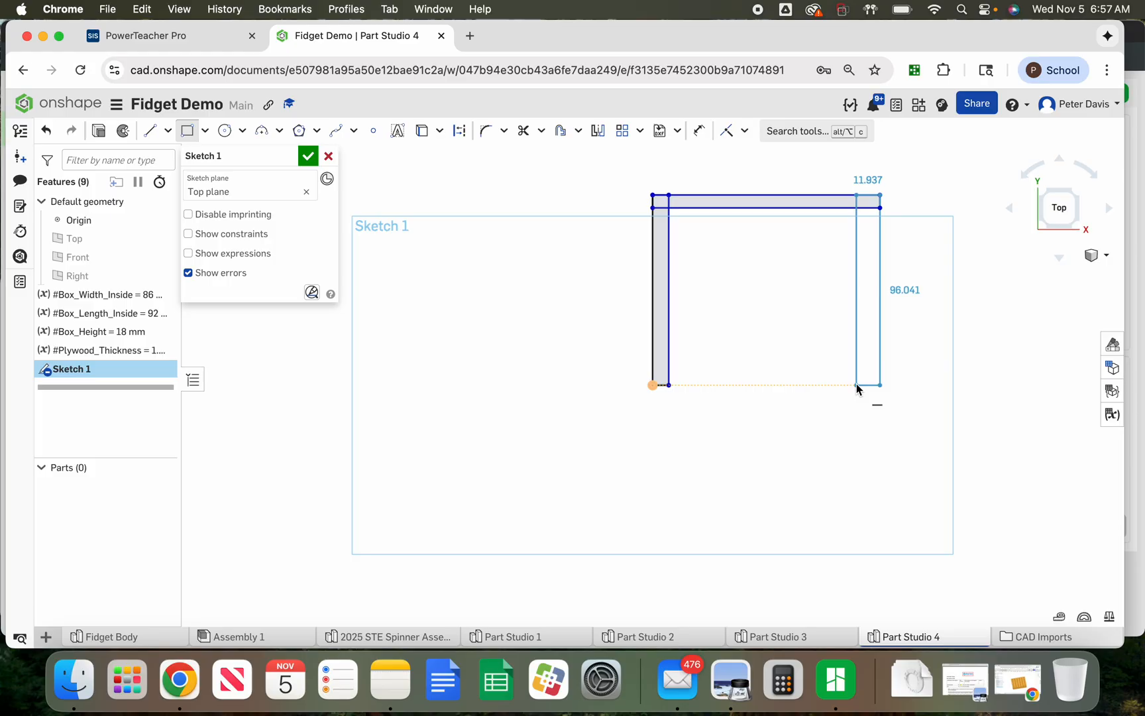
click(857, 385)
click(880, 385)
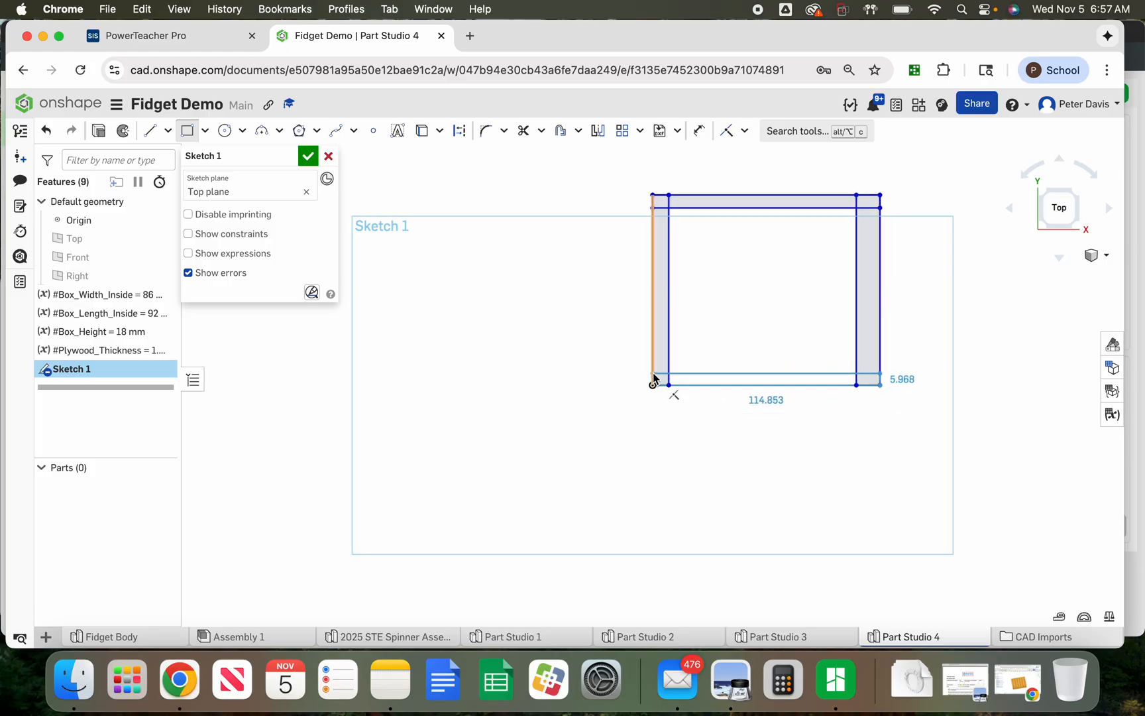
click(652, 371)
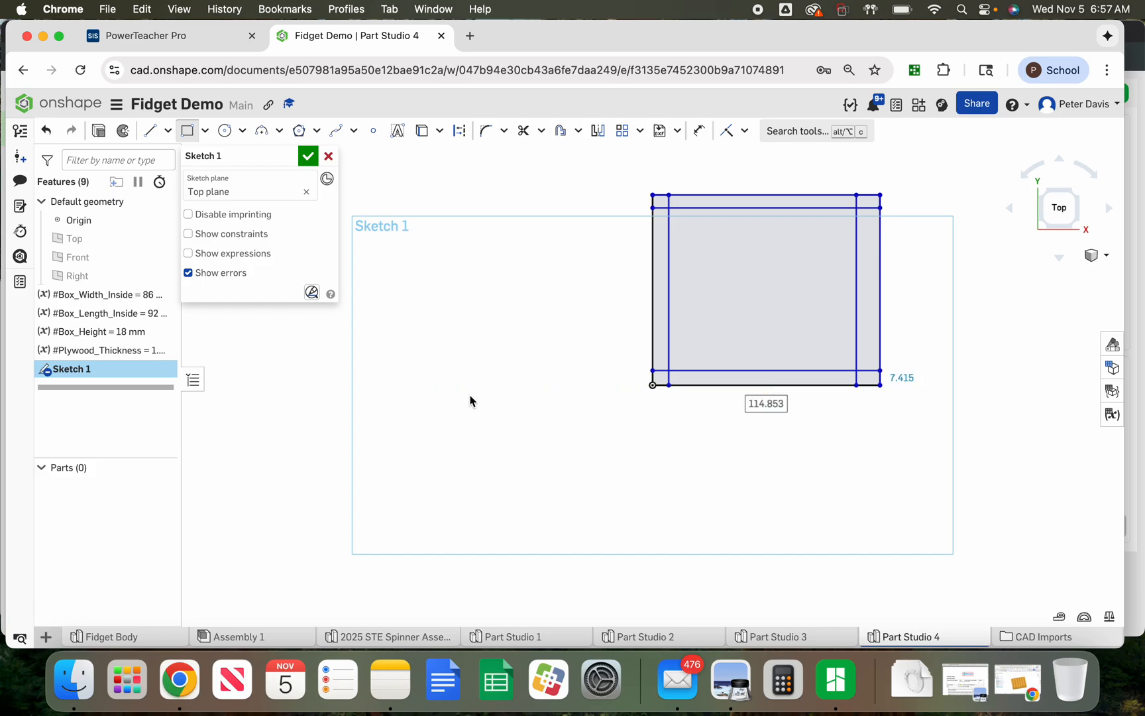
key(Escape)
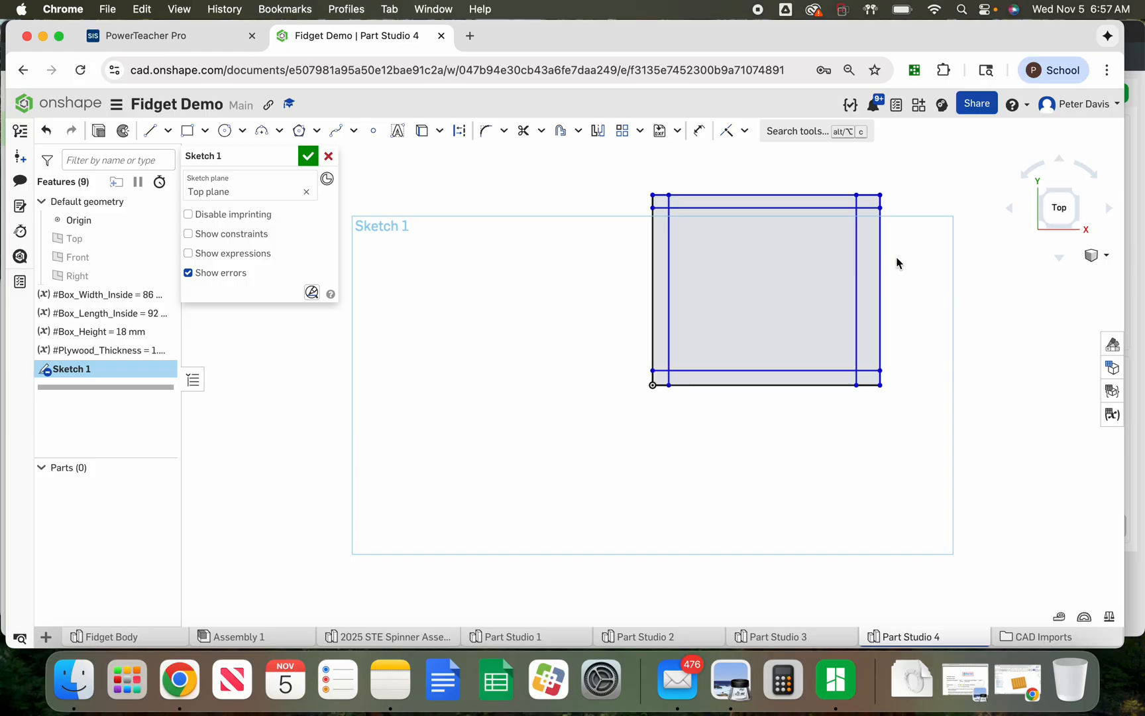
Dimension the distance between the inner top and bottom wall edges to #Box_Width_Inside
key(f)
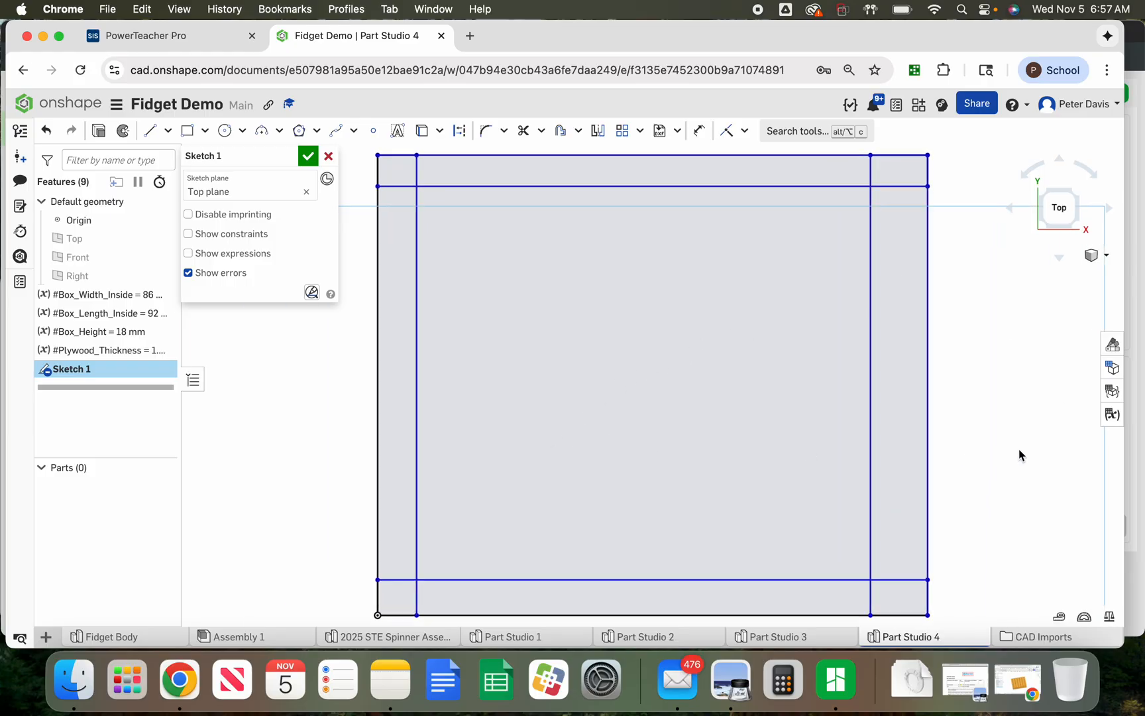
click(1113, 416)
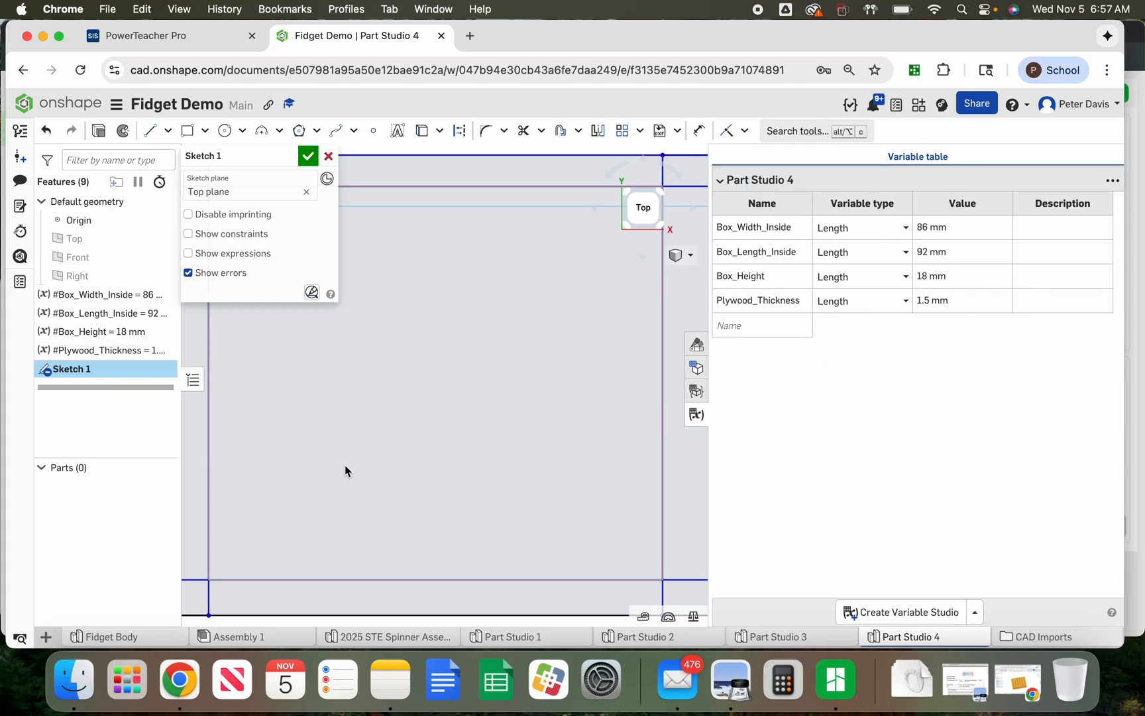
scroll(534, 477, down, 5)
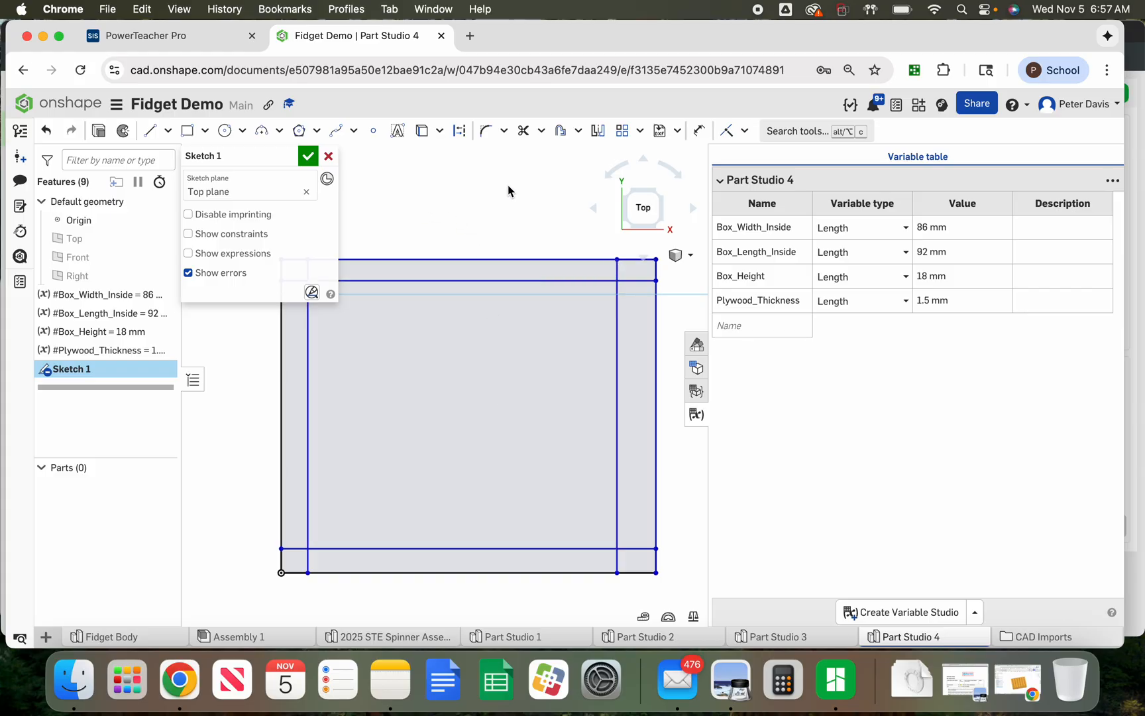
click(699, 131)
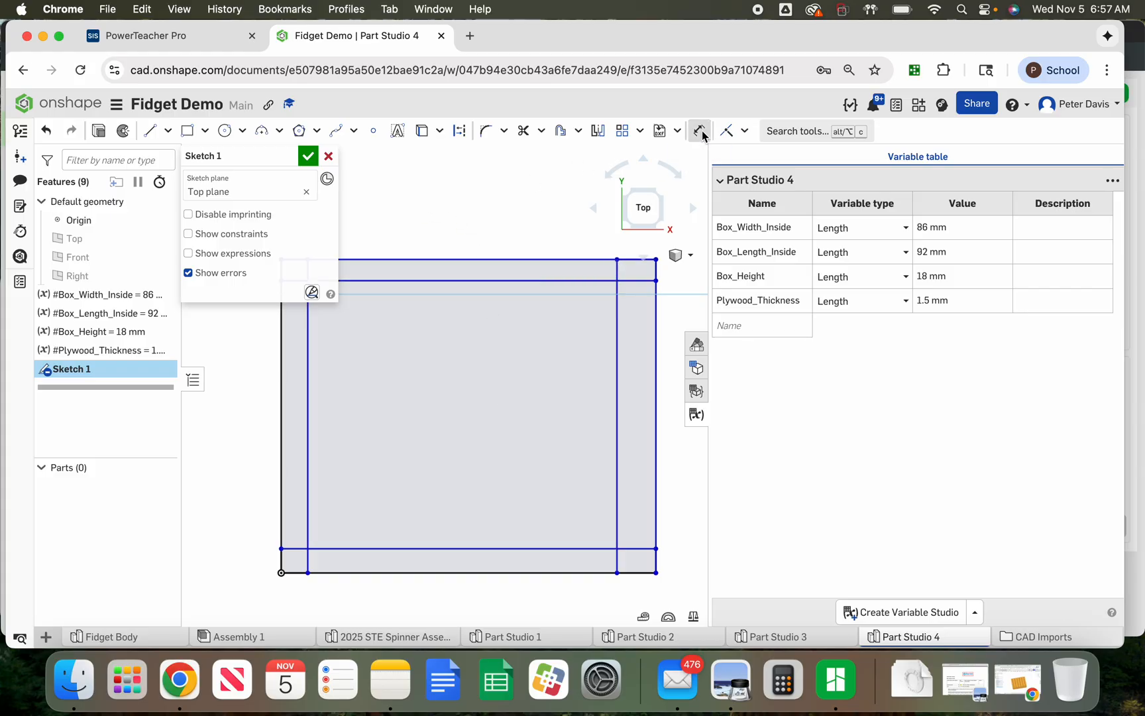
click(529, 549)
click(534, 282)
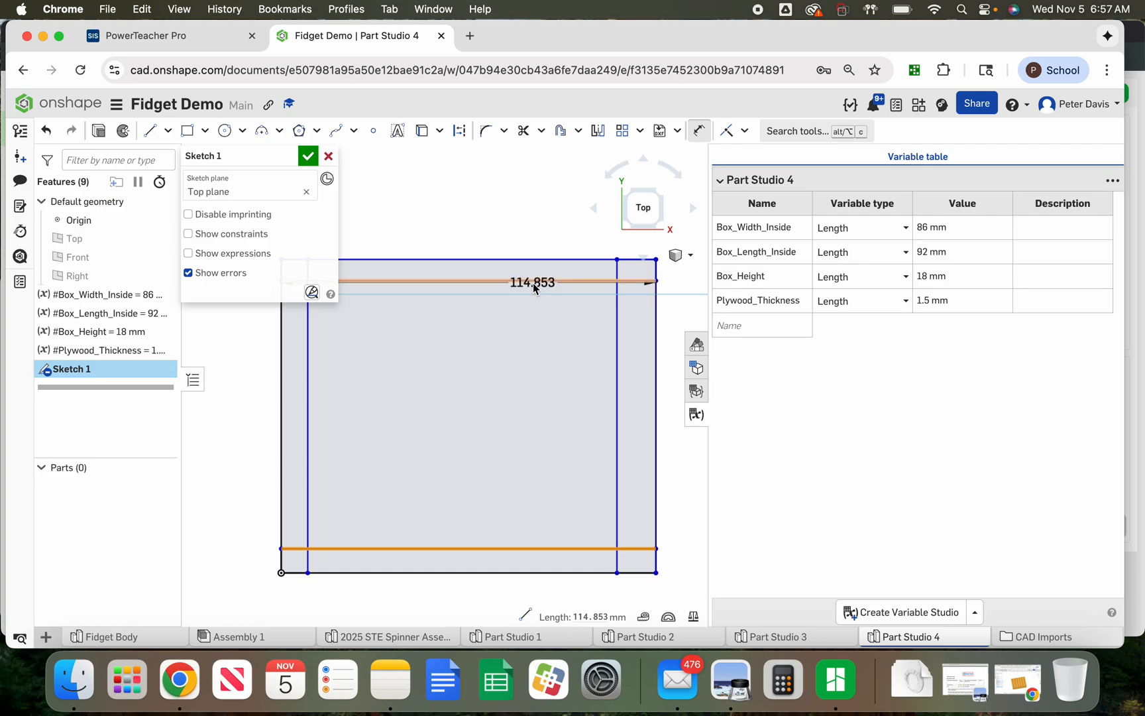
click(524, 414)
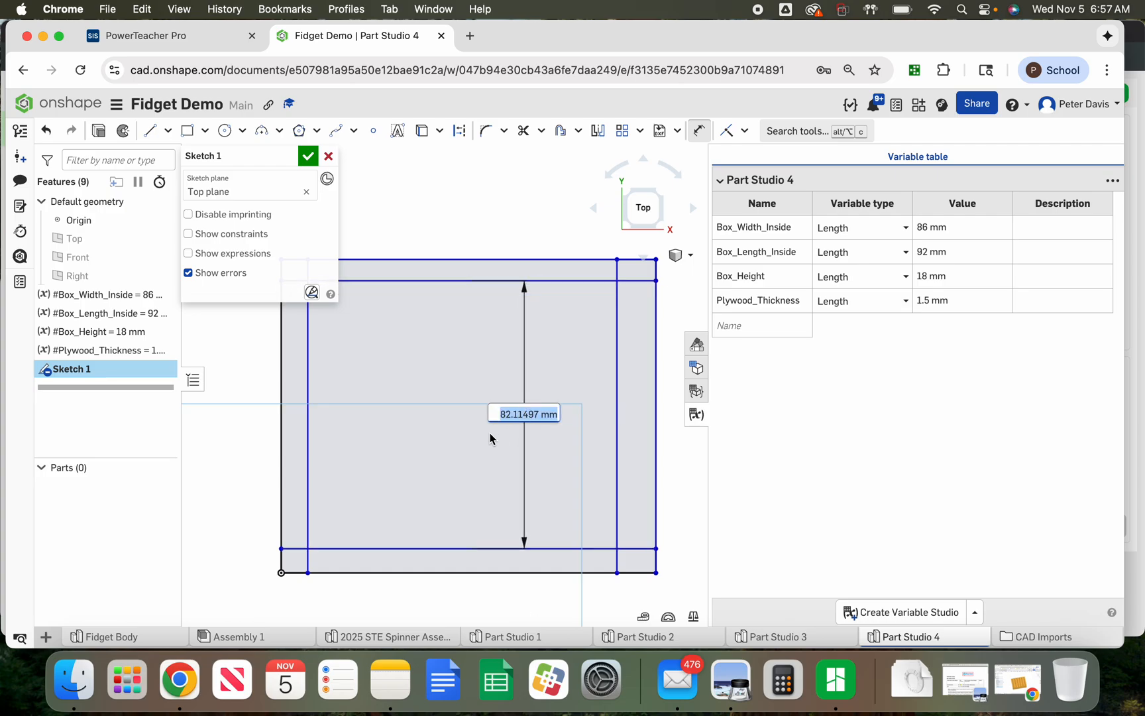
text(box)
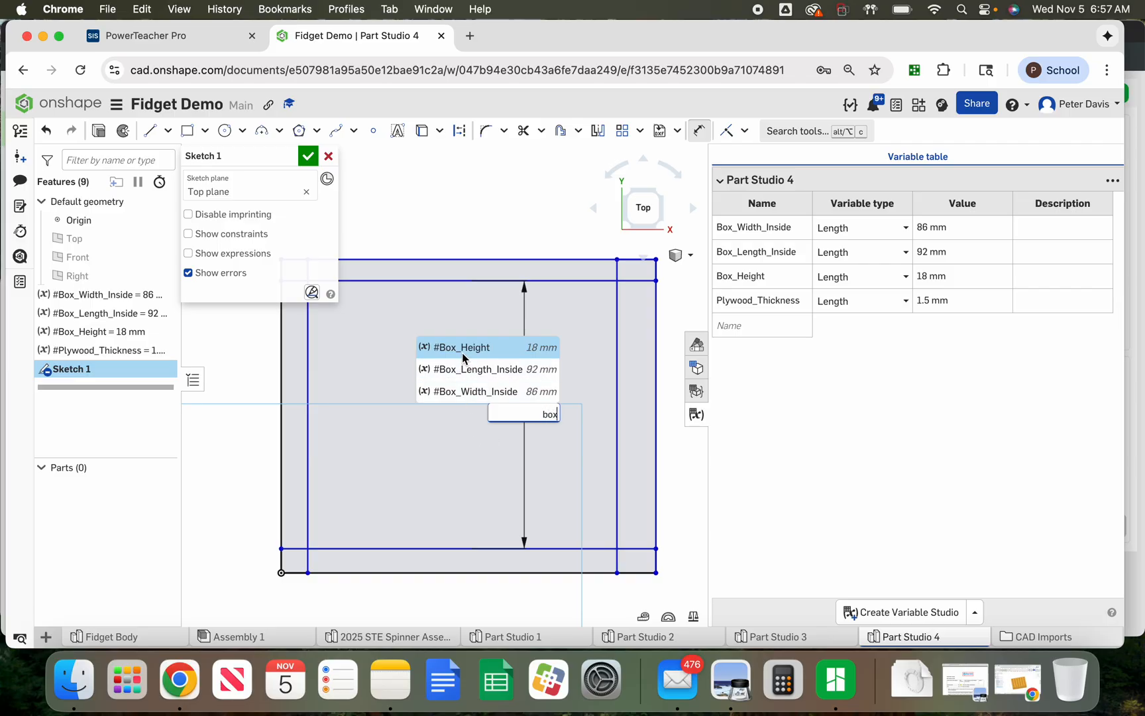
click(462, 392)
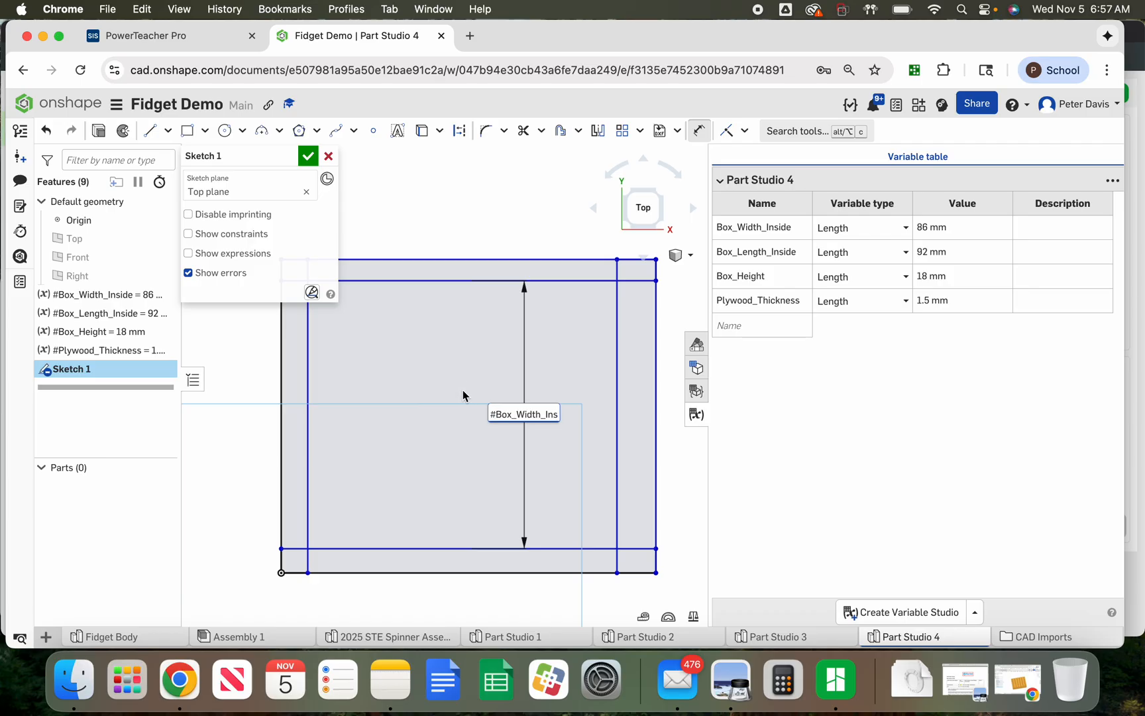
key(Return)
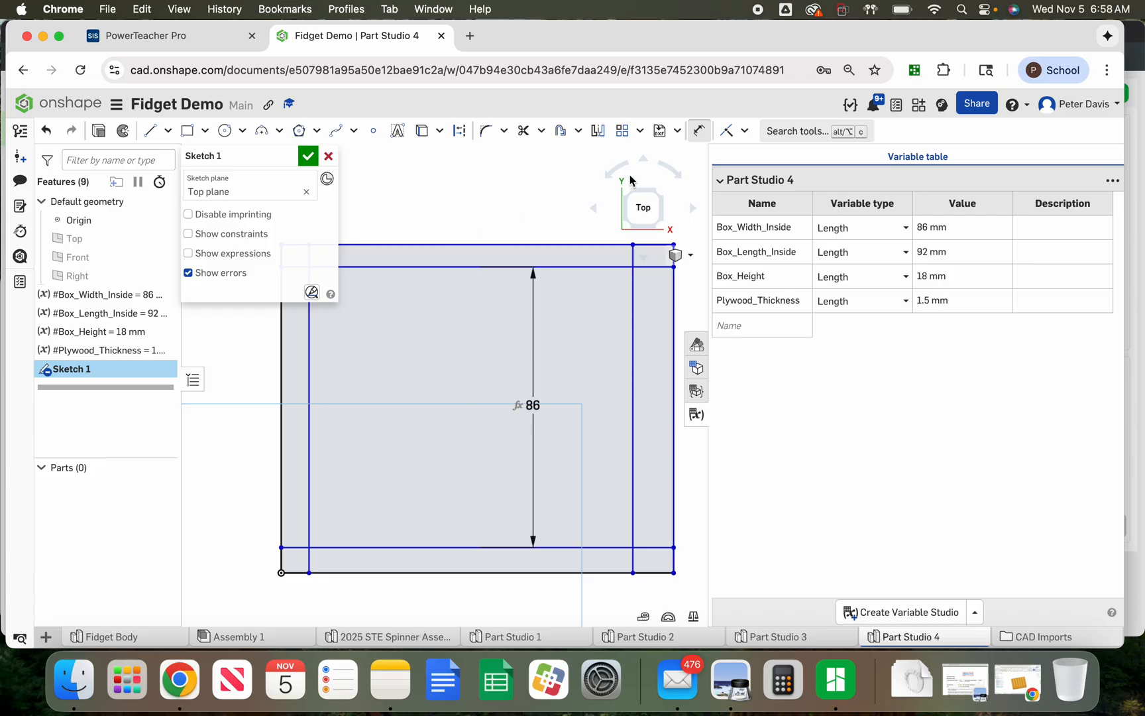
Dimension the distance between the inner left and right wall edges to #Box_Length_Inside
click(310, 432)
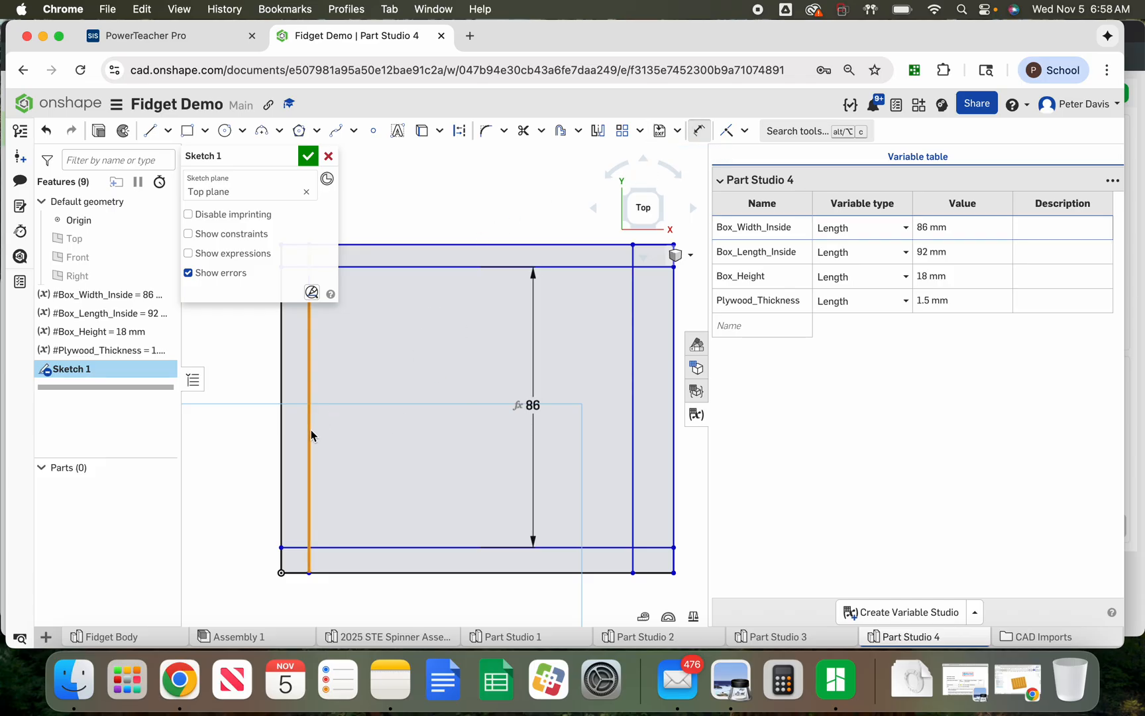
click(633, 464)
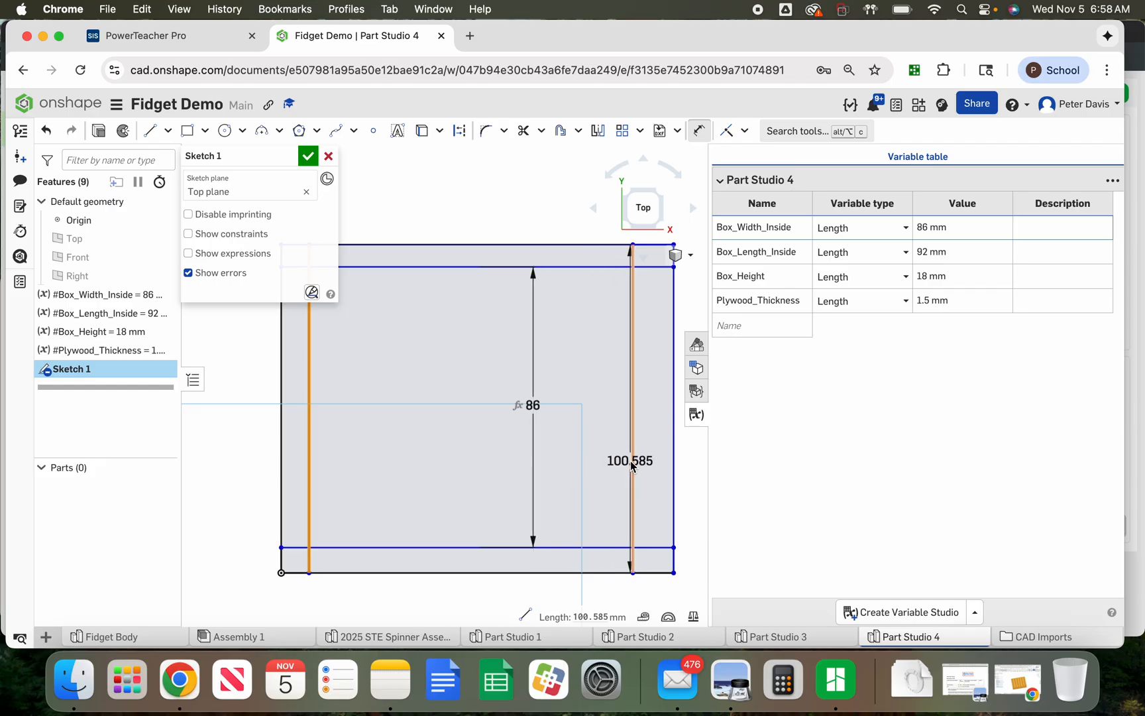
click(477, 492)
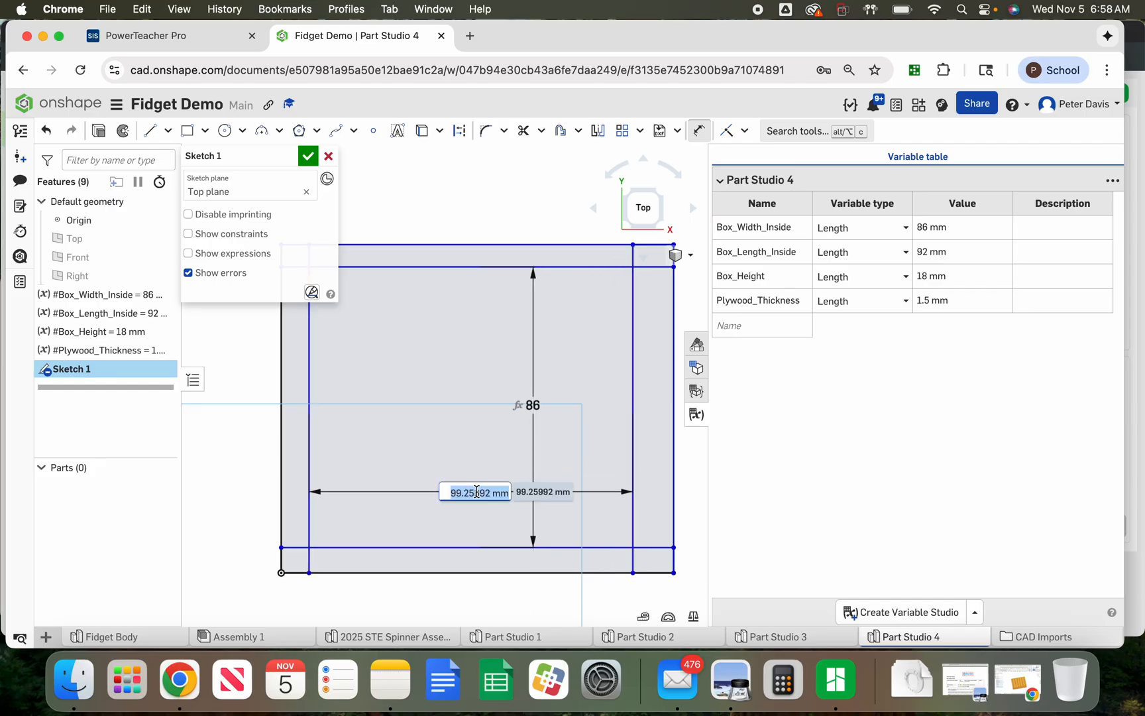
text(bo)
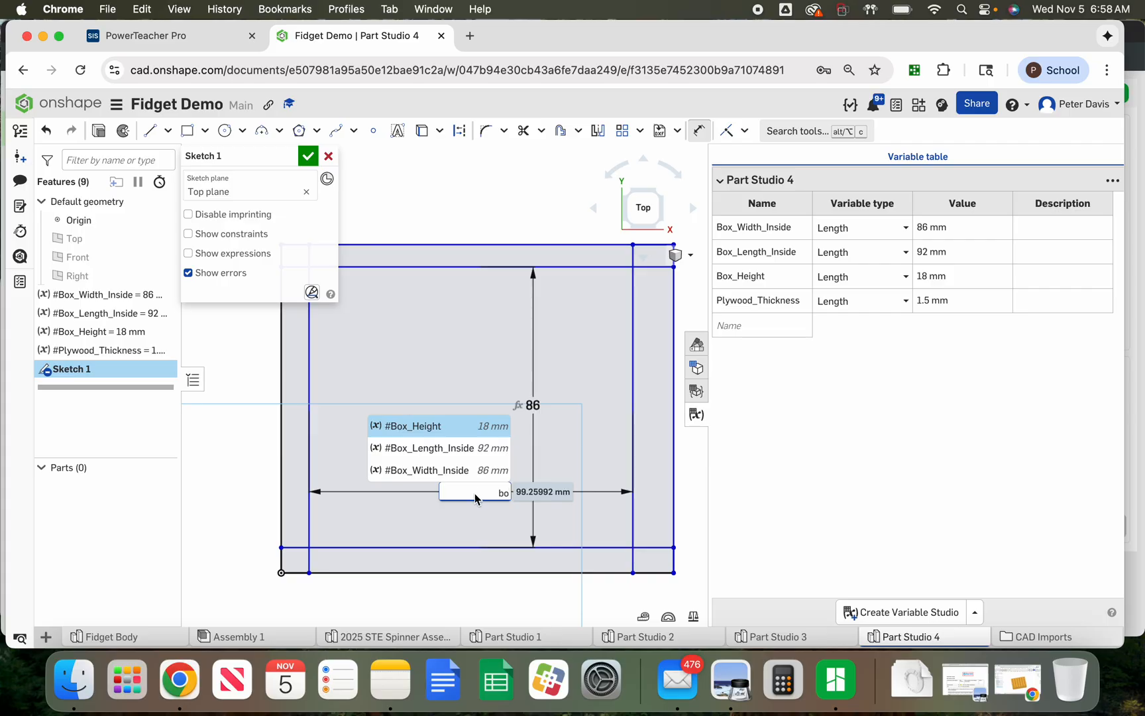
click(432, 450)
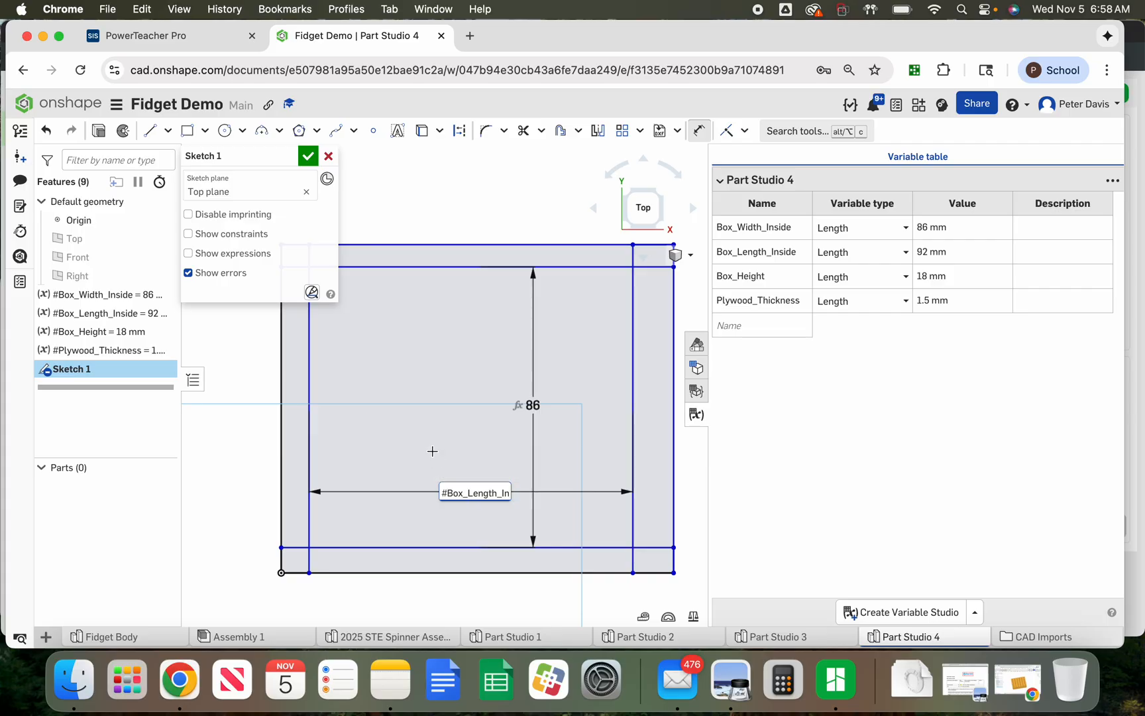
key(Return)
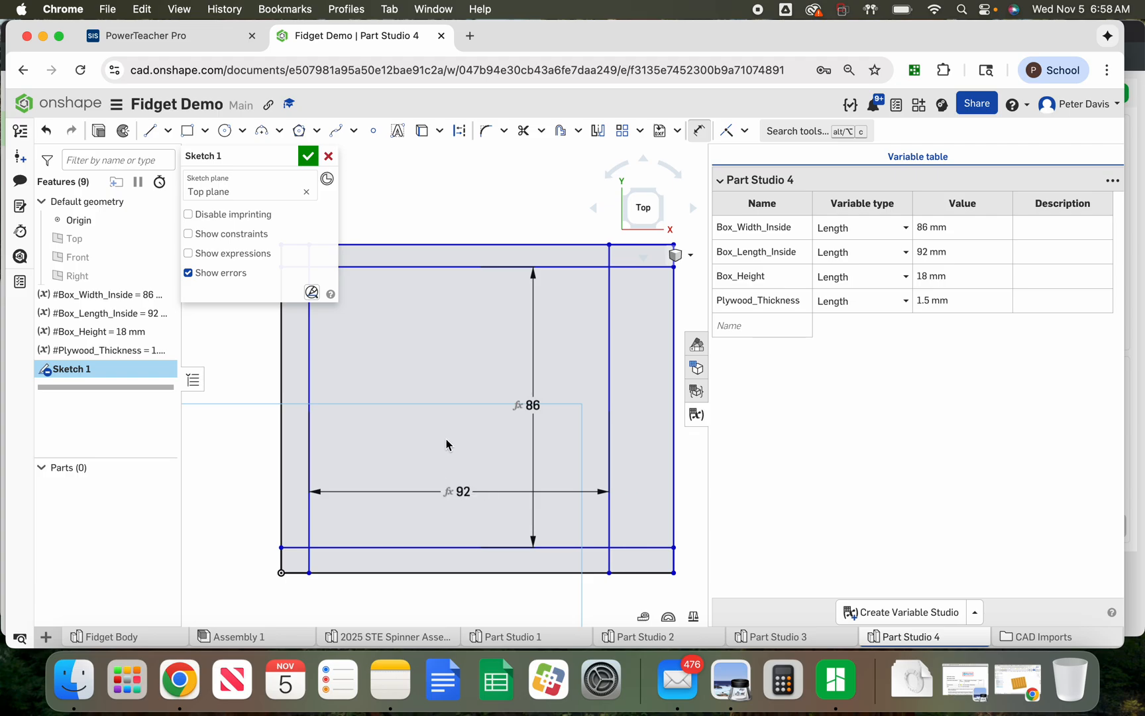
Dimension the top wall's thickness between its outer and inner edges to #Plywood_Thickness
scroll(400, 442, down, 3)
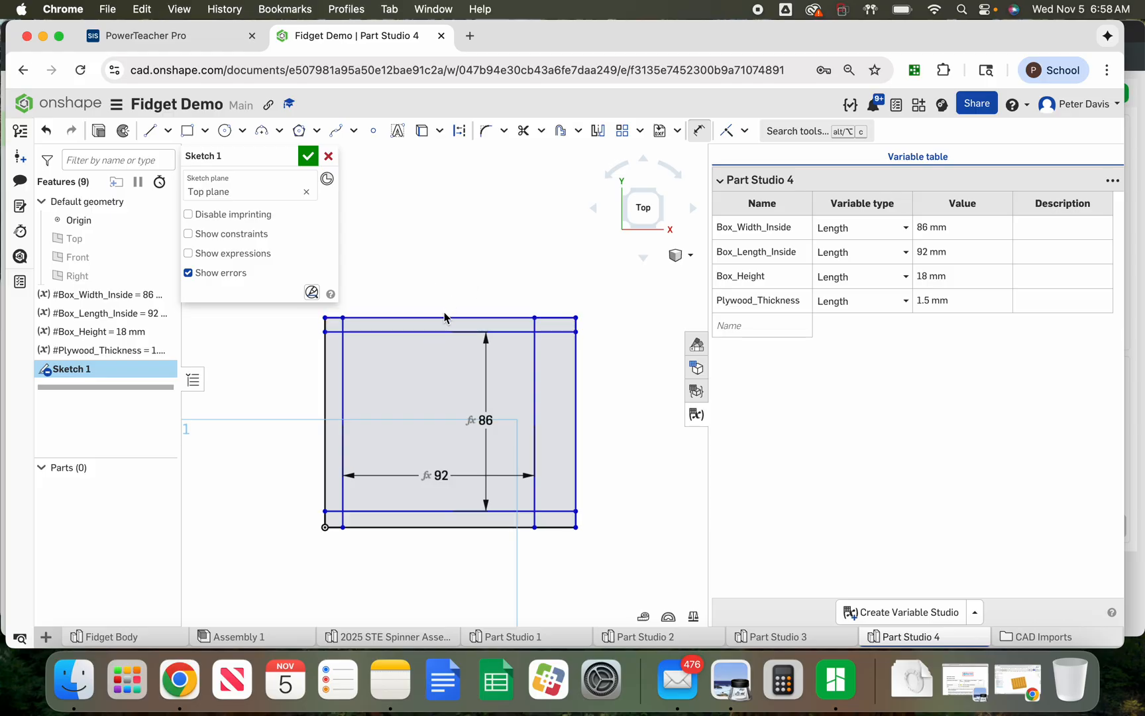
click(445, 318)
click(443, 332)
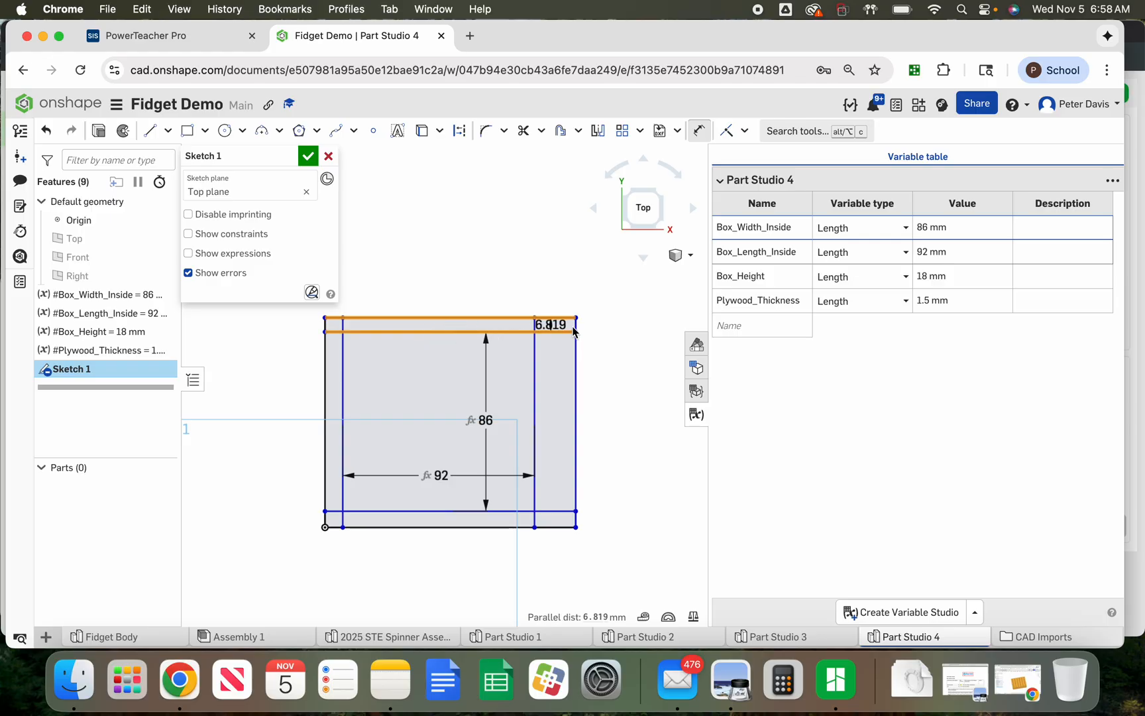
click(611, 306)
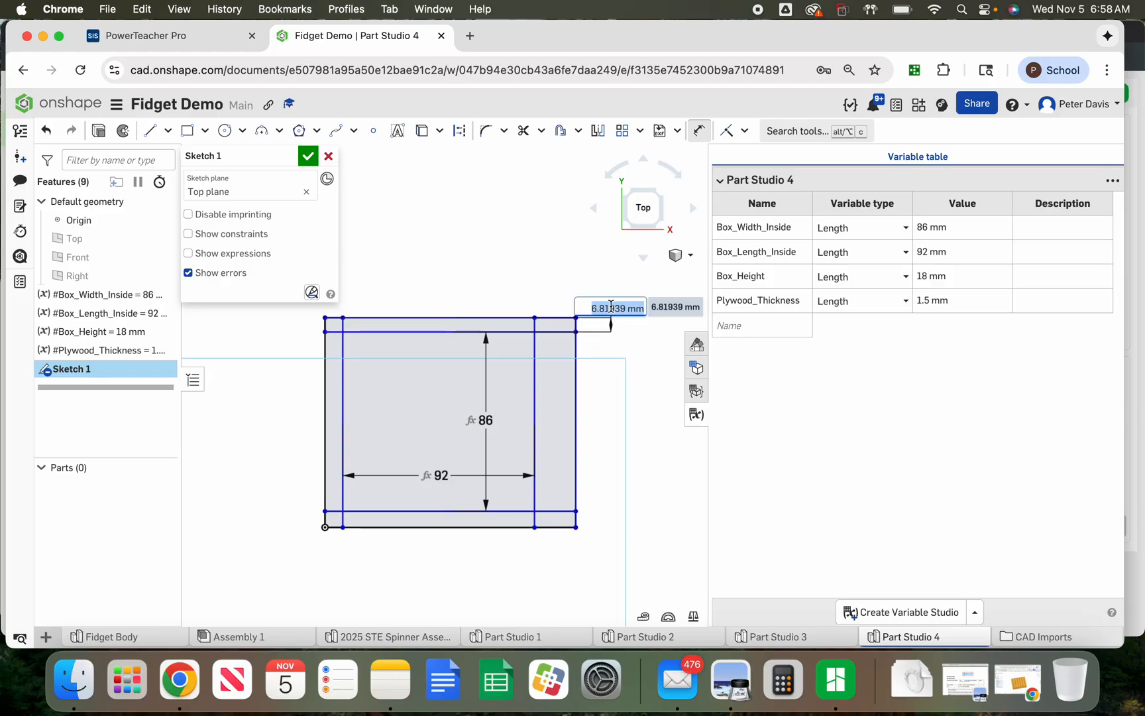
text(pl)
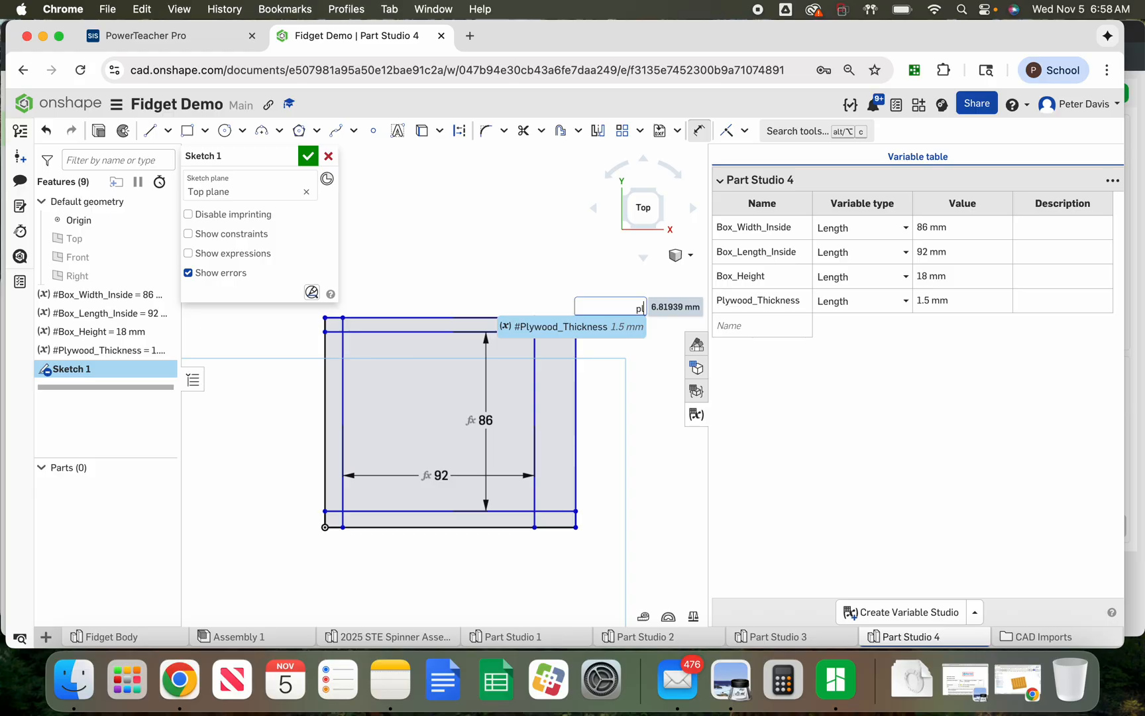
click(601, 329)
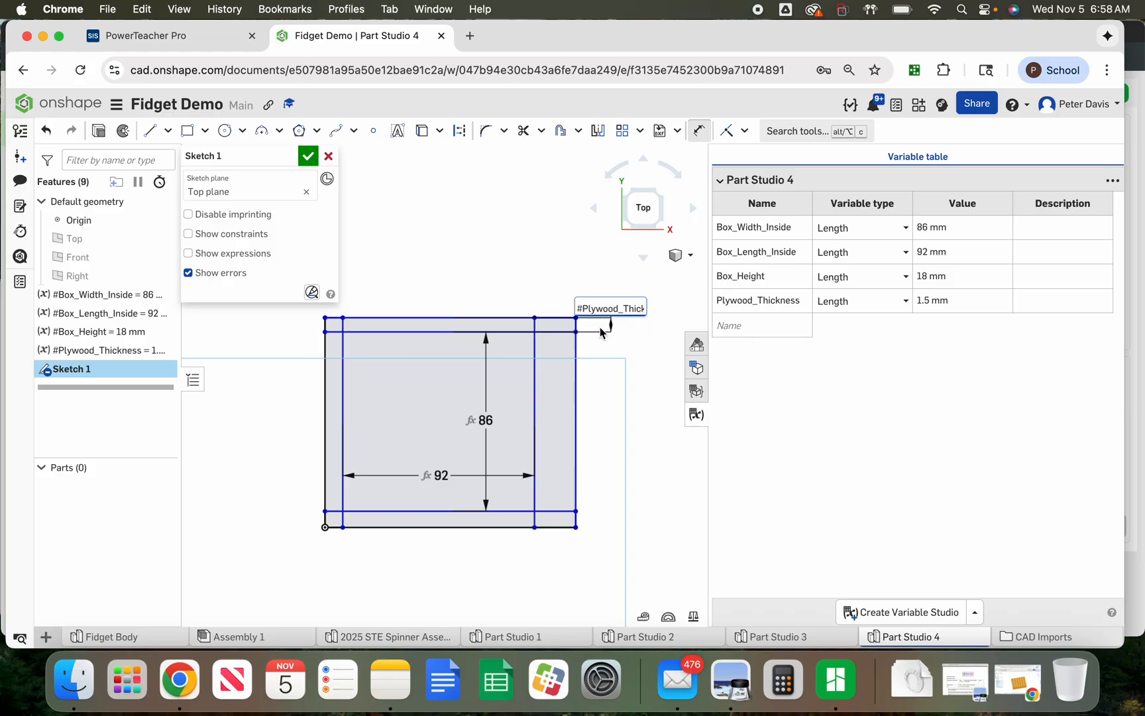
key(Return)
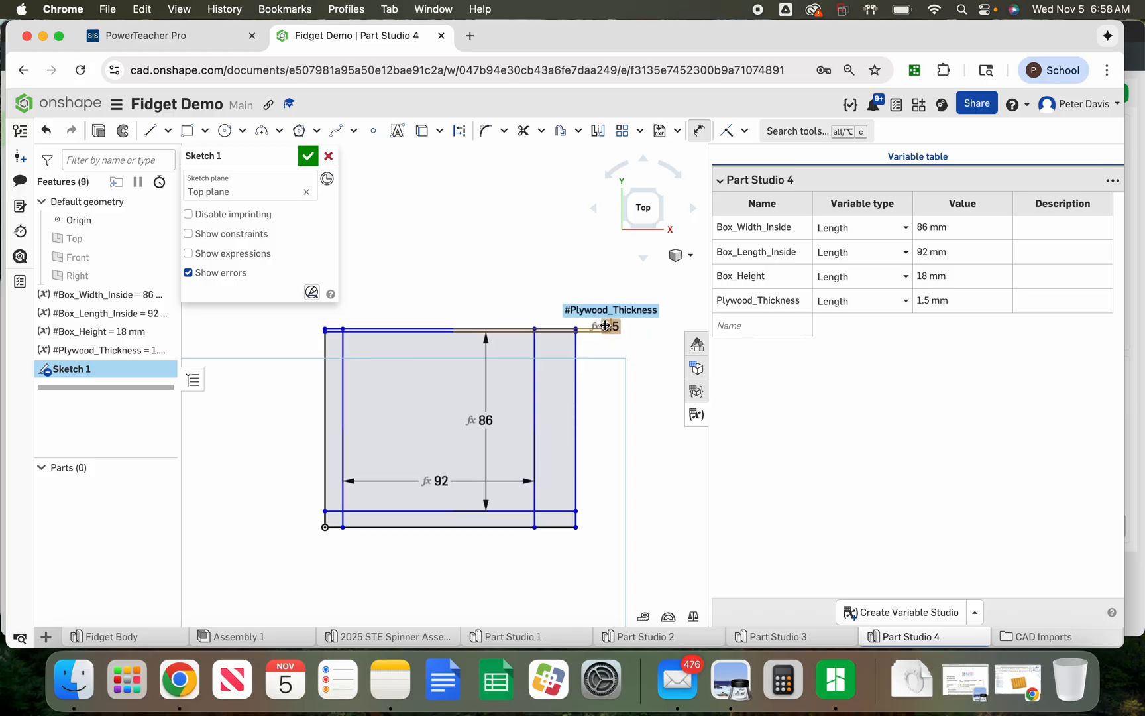
Dimension the right wall's thickness between its inner and outer edges to #Plywood_Thickness
click(536, 385)
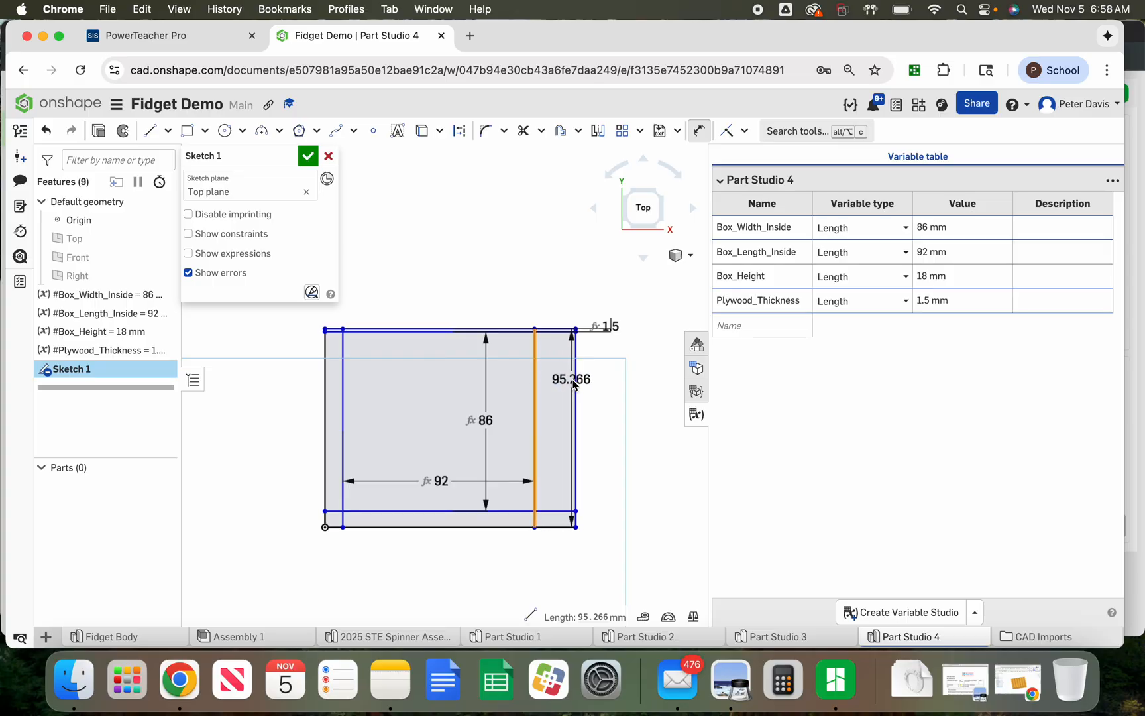
click(576, 382)
click(559, 309)
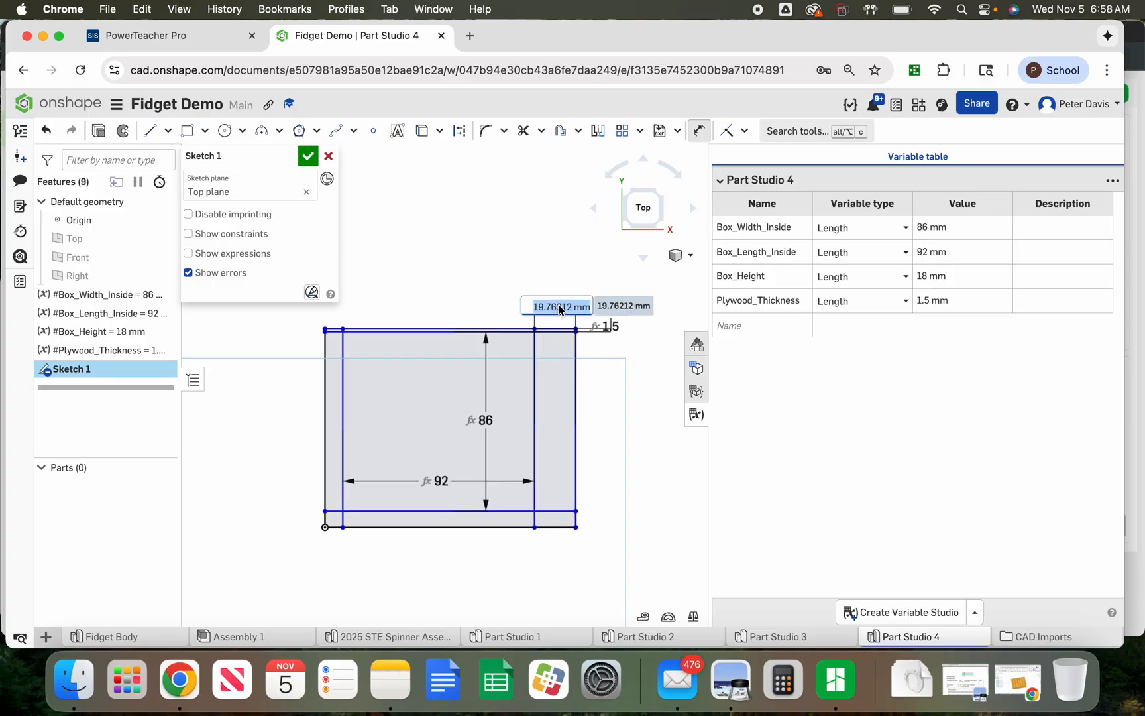
text(pl)
key(Return)
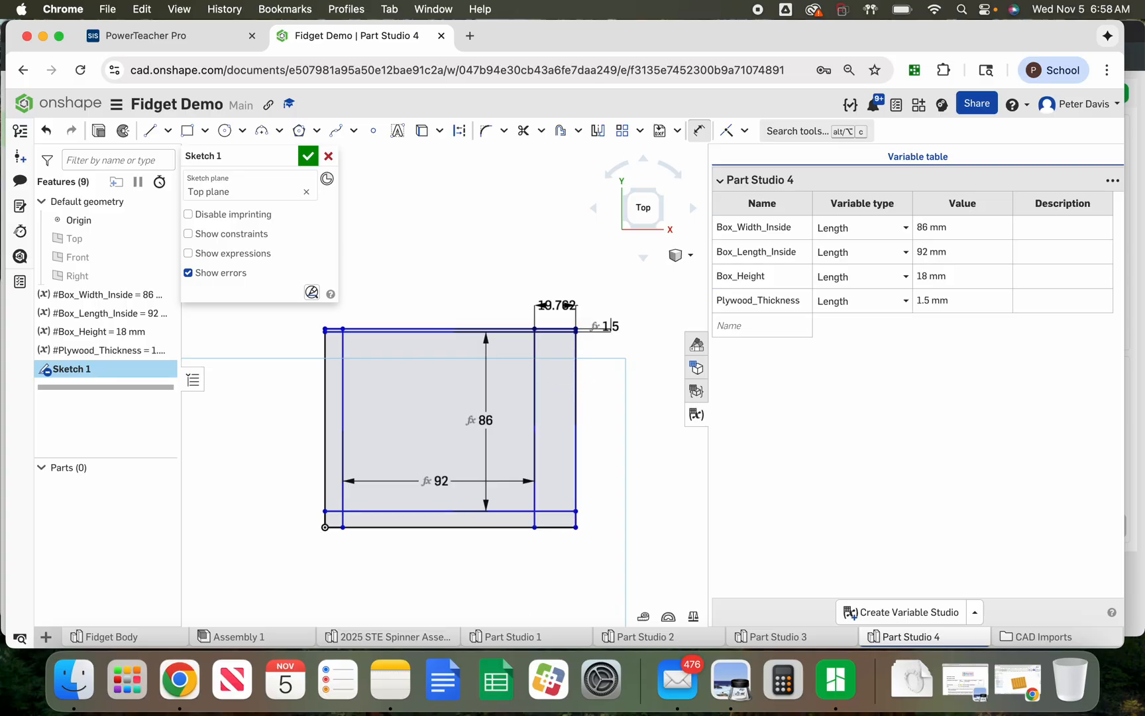
Dimension the bottom wall's thickness between its inner and outer edges to #Plywood_Thickness
click(516, 511)
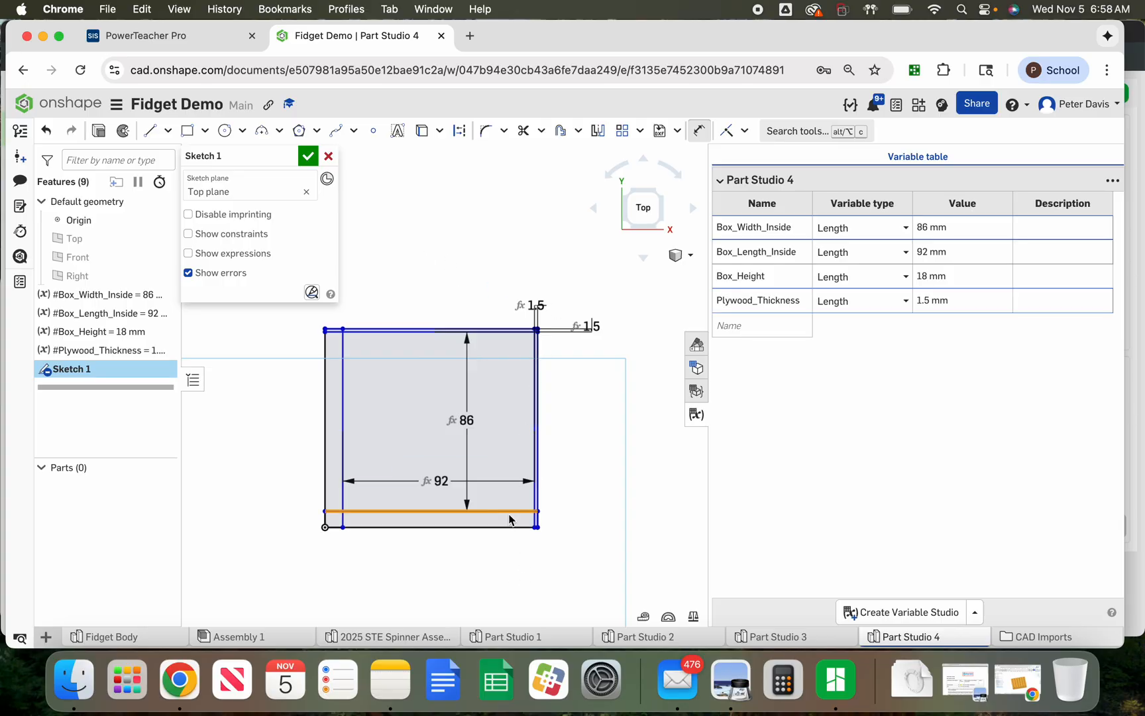
click(536, 526)
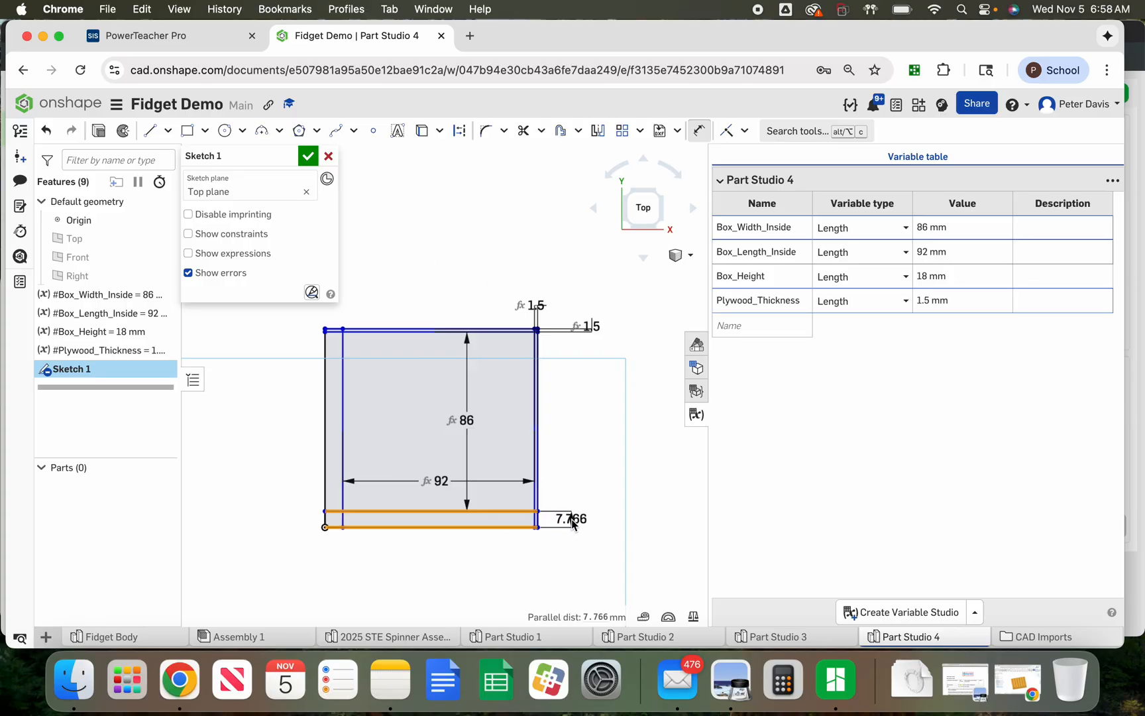
click(577, 520)
text(pl)
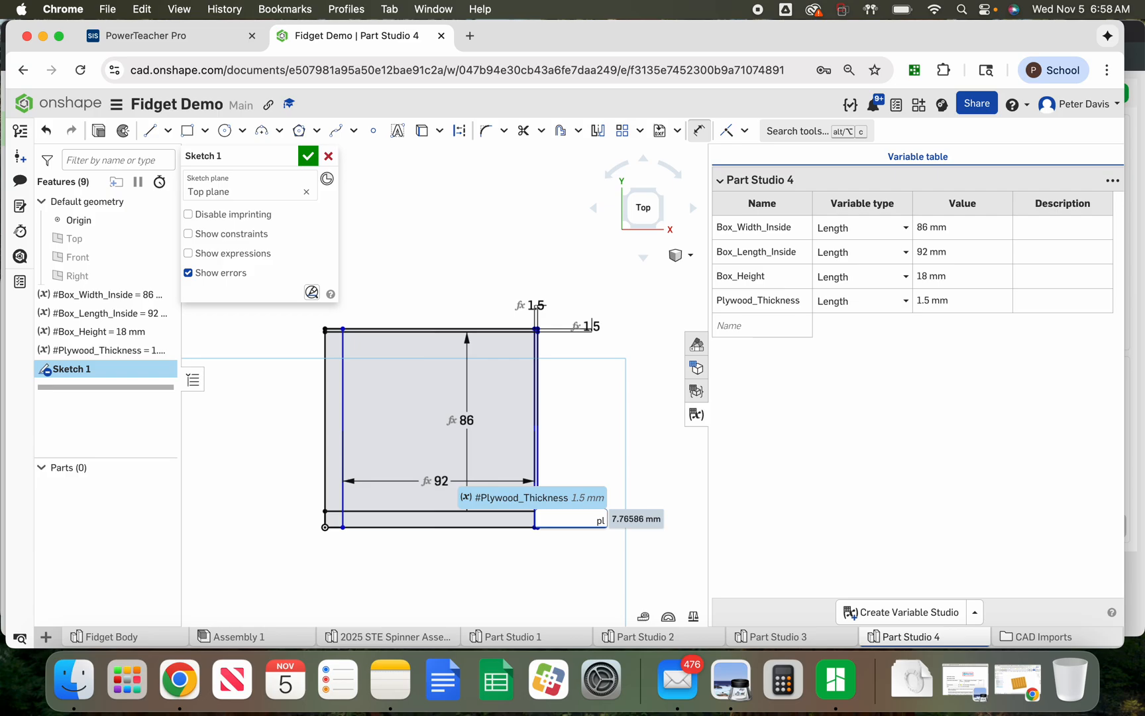
key(Return)
key(Return)
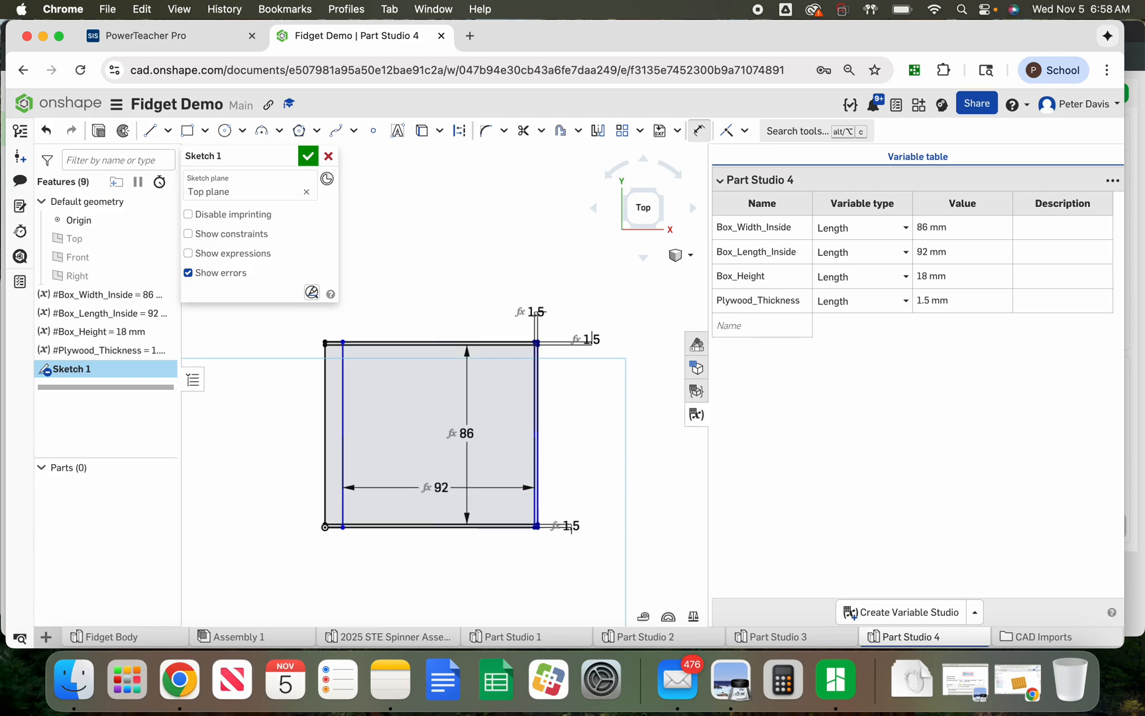
Dimension the left wall's thickness between its outer and inner edges to #Plywood_Thickness
click(344, 444)
click(325, 442)
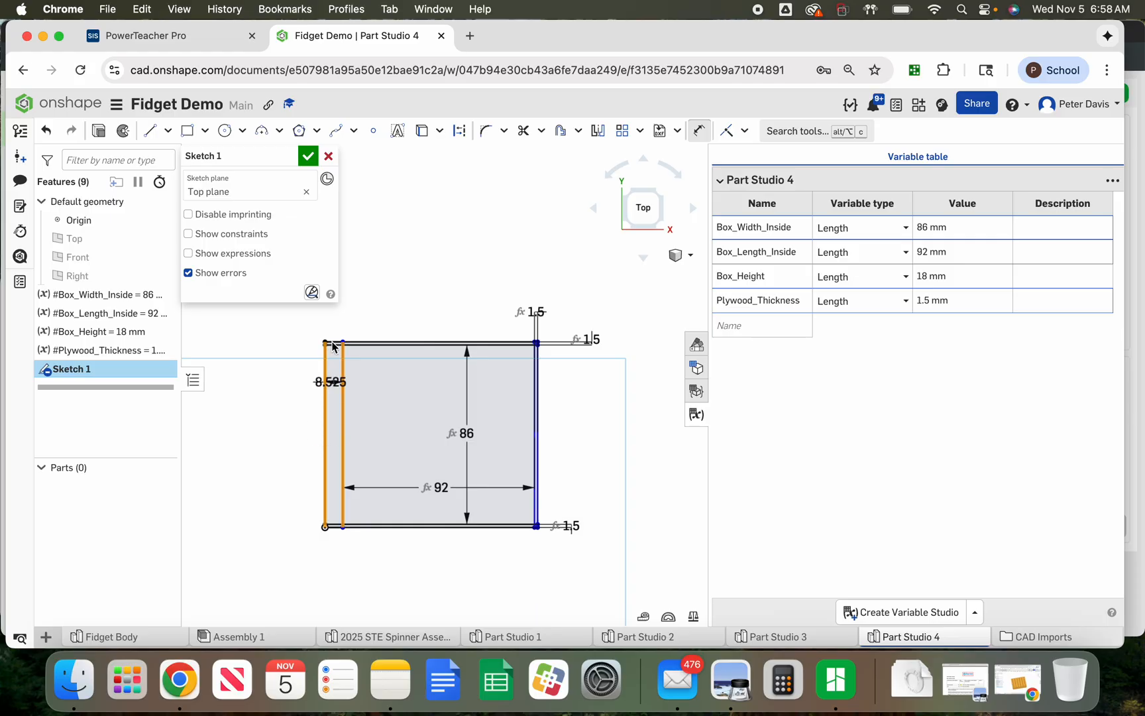
click(317, 326)
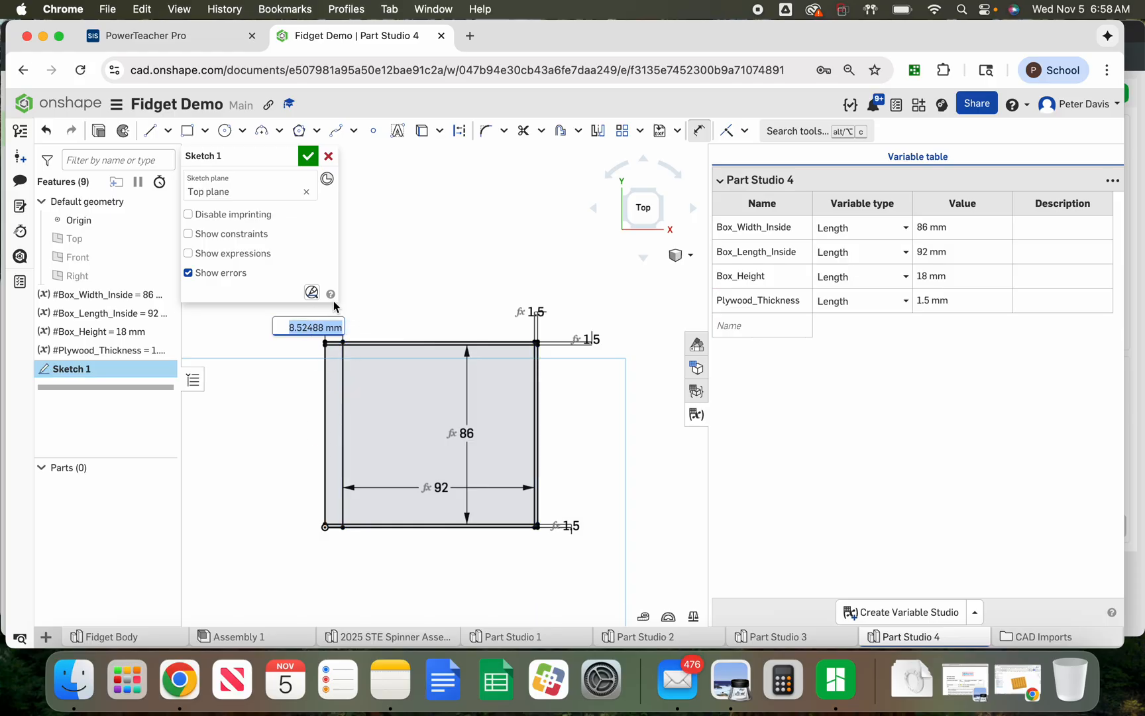
text(pl)
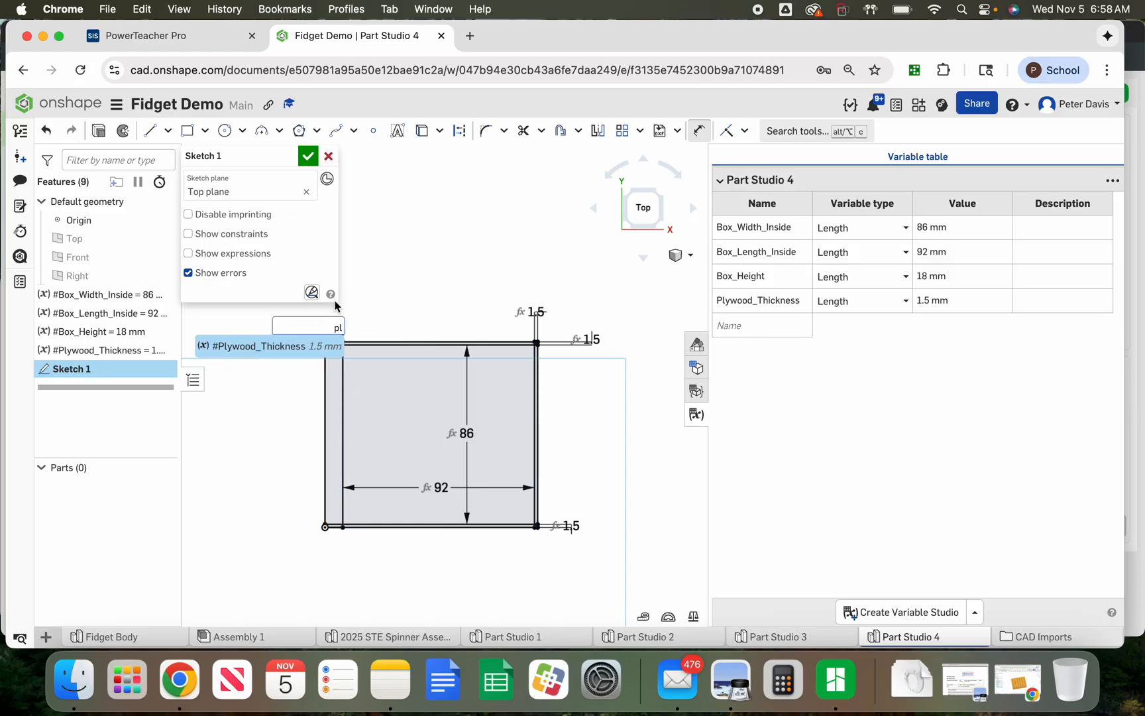
key(Return)
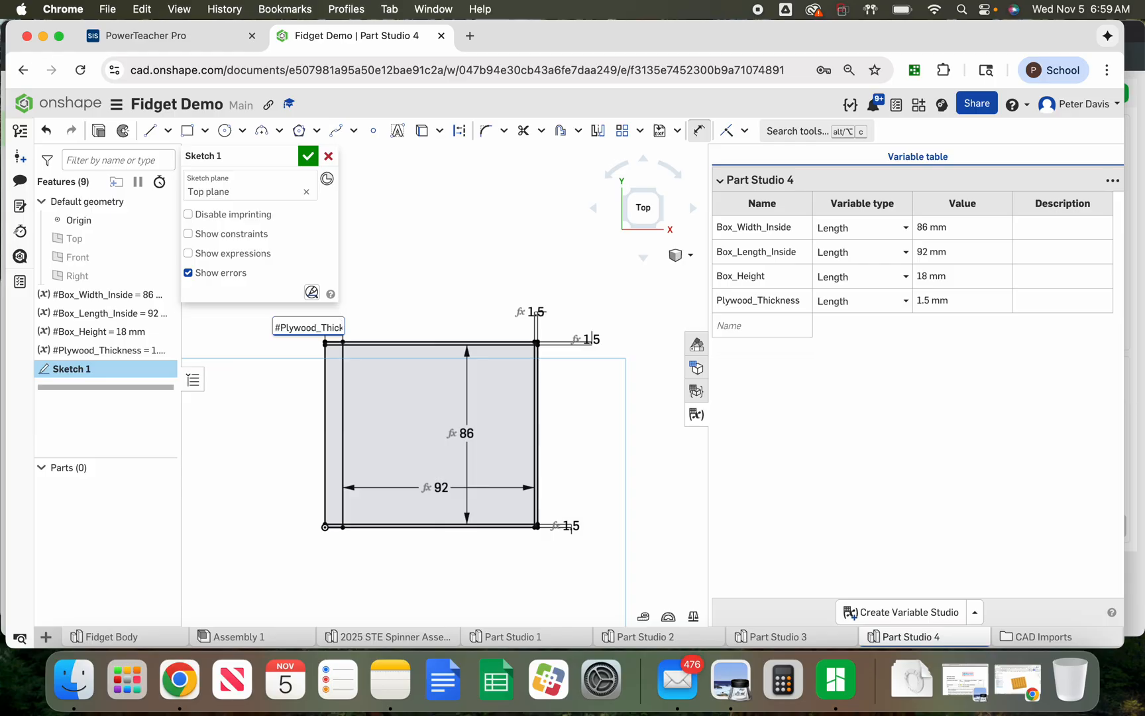
key(Return)
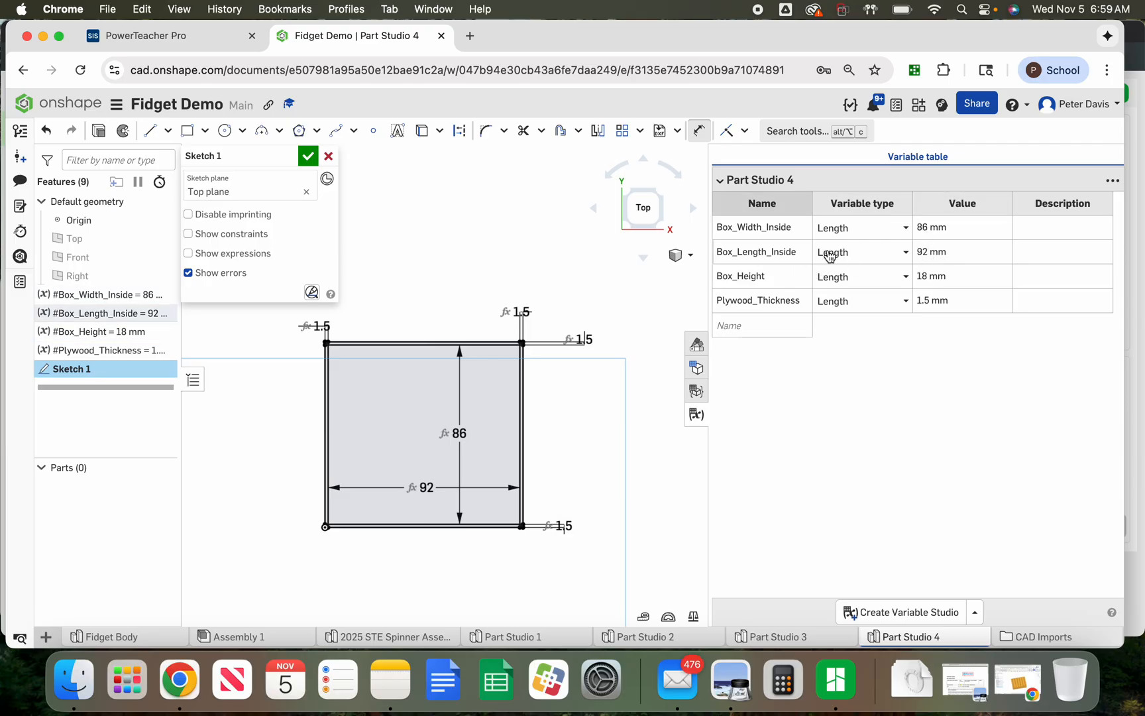
Test the sketch by changing Box_Length_Inside to 100 mm and back to 92 mm in the variable table
click(920, 251)
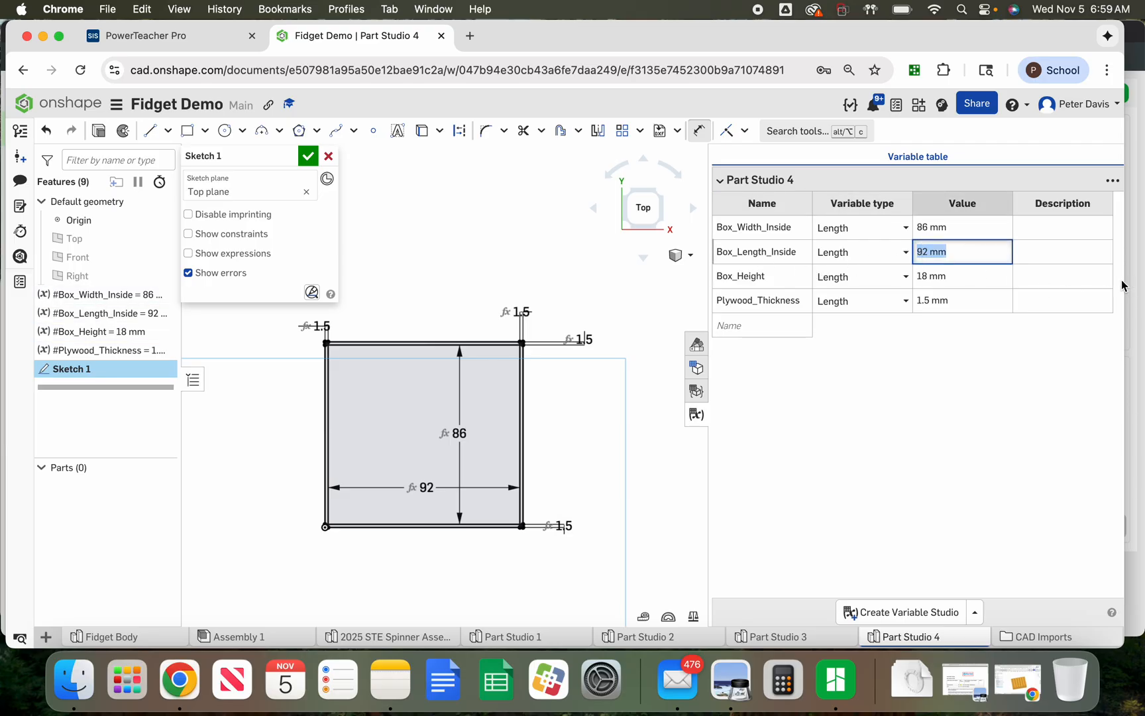
text(100)
key(Return)
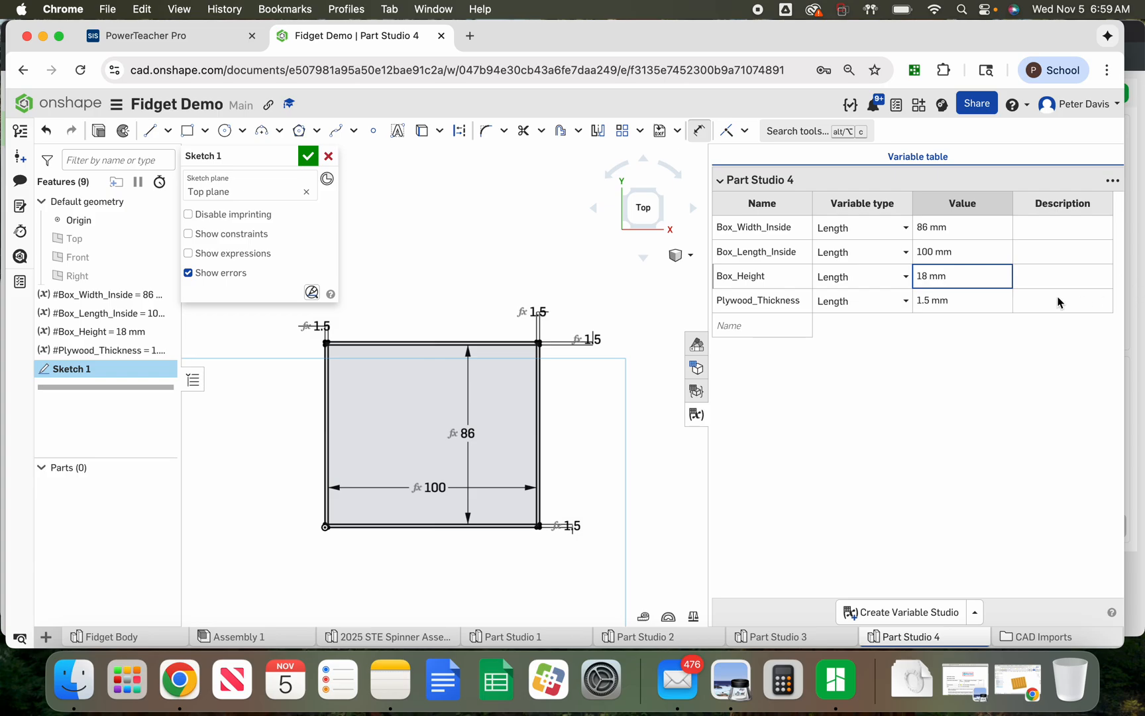
click(940, 253)
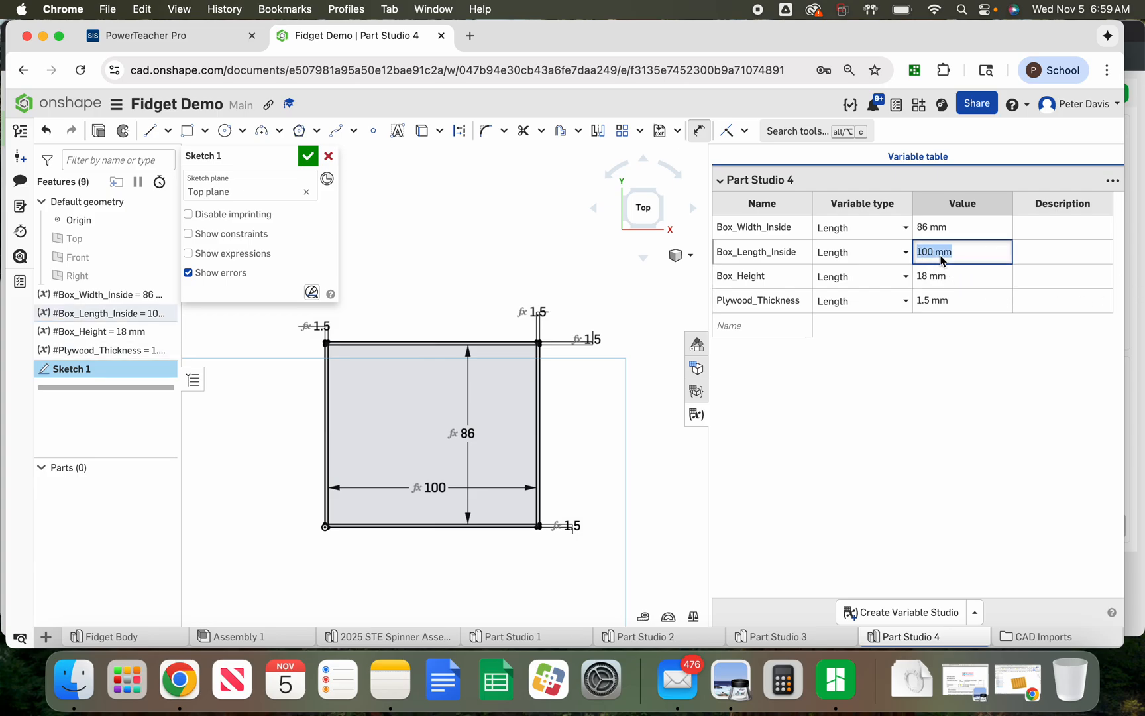
text(92)
key(Return)
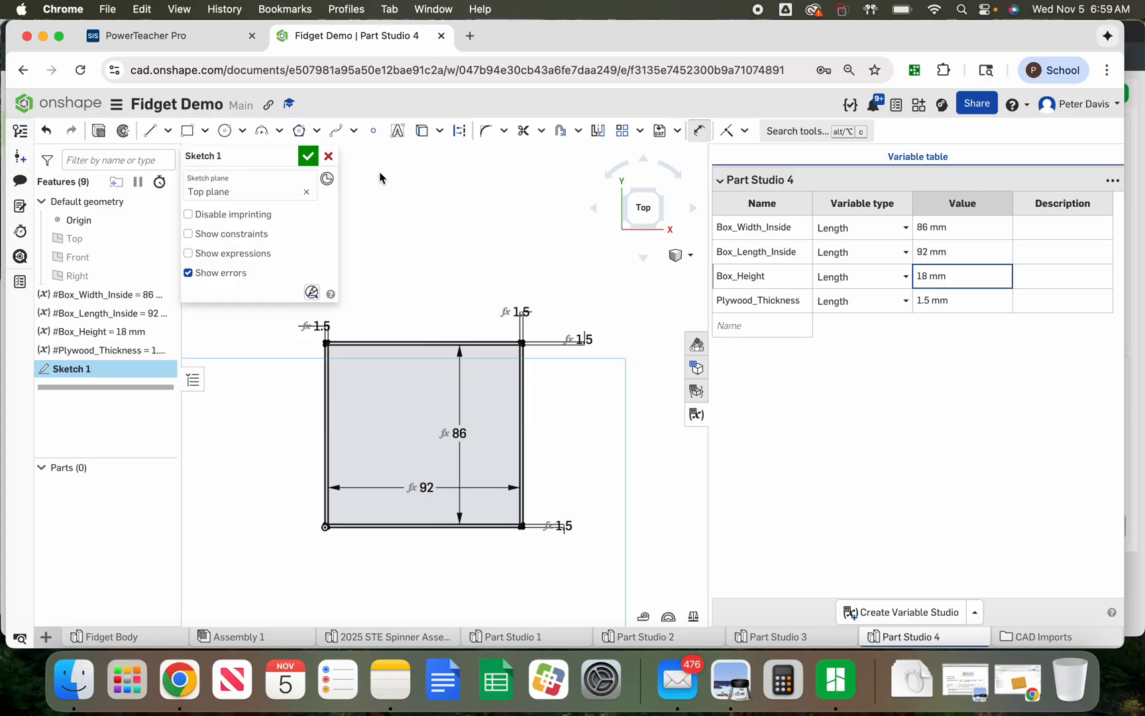
Finish the sketch and start an extrude with its depth set to #Box_Height
click(307, 157)
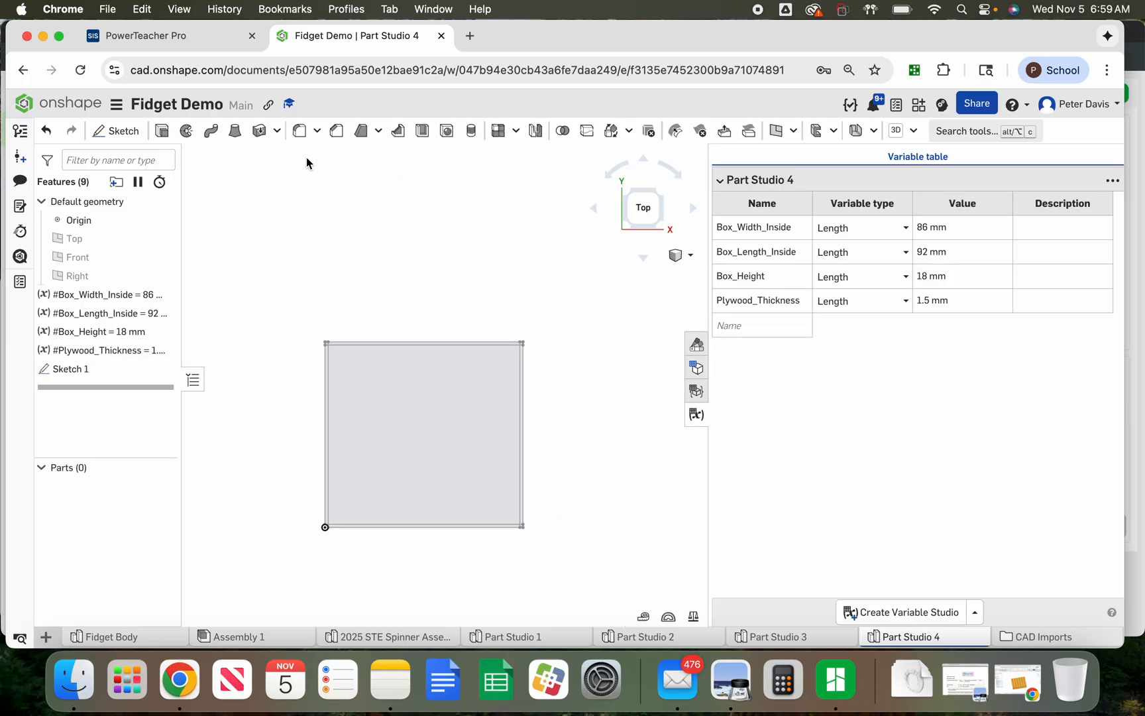
click(162, 131)
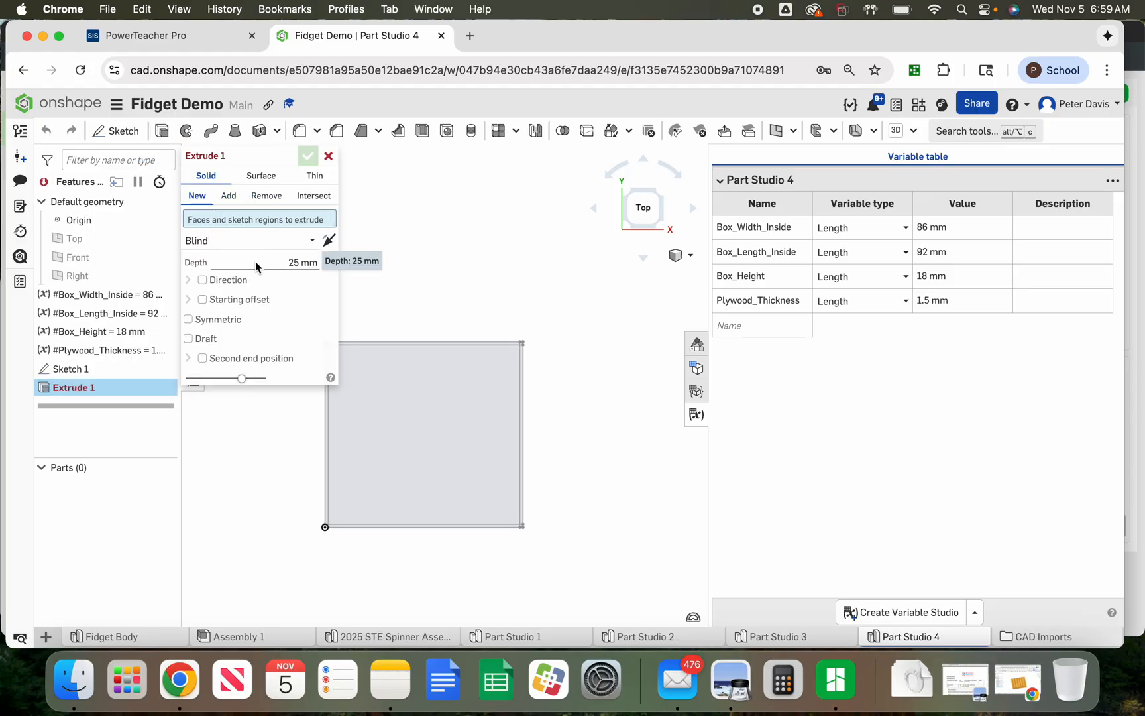
click(256, 266)
text(b)
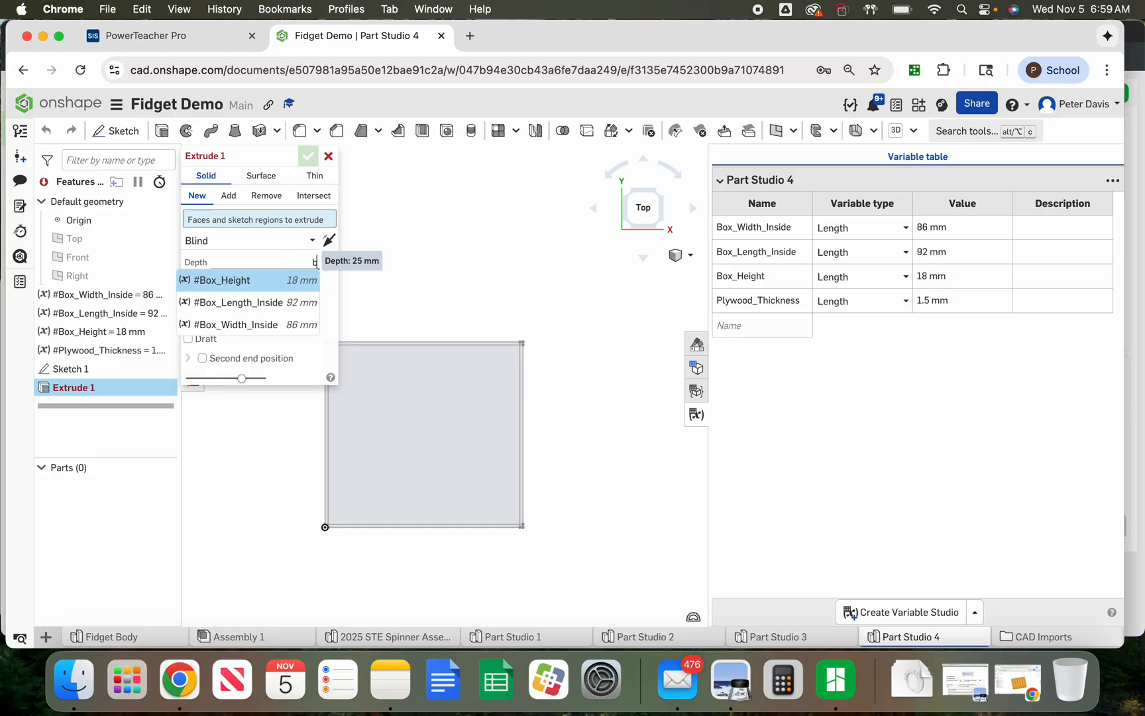
click(254, 273)
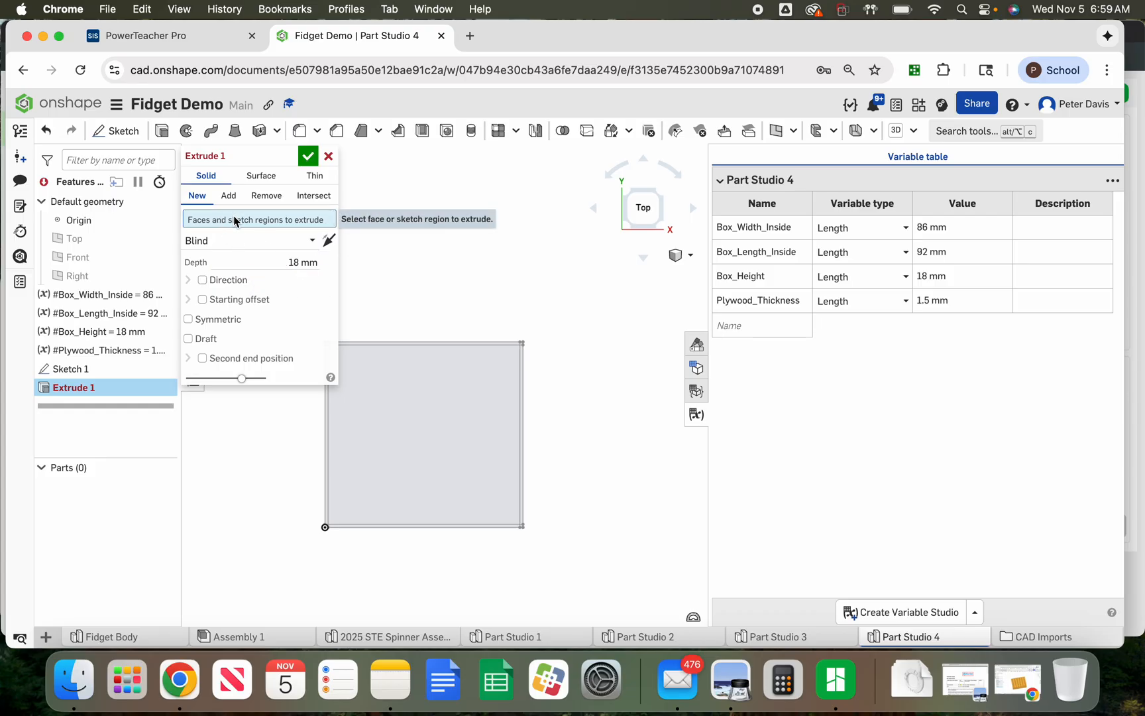
Select the six wall and corner regions of the sketch as the extrude profile and confirm the extrusion
scroll(324, 527, up, 3)
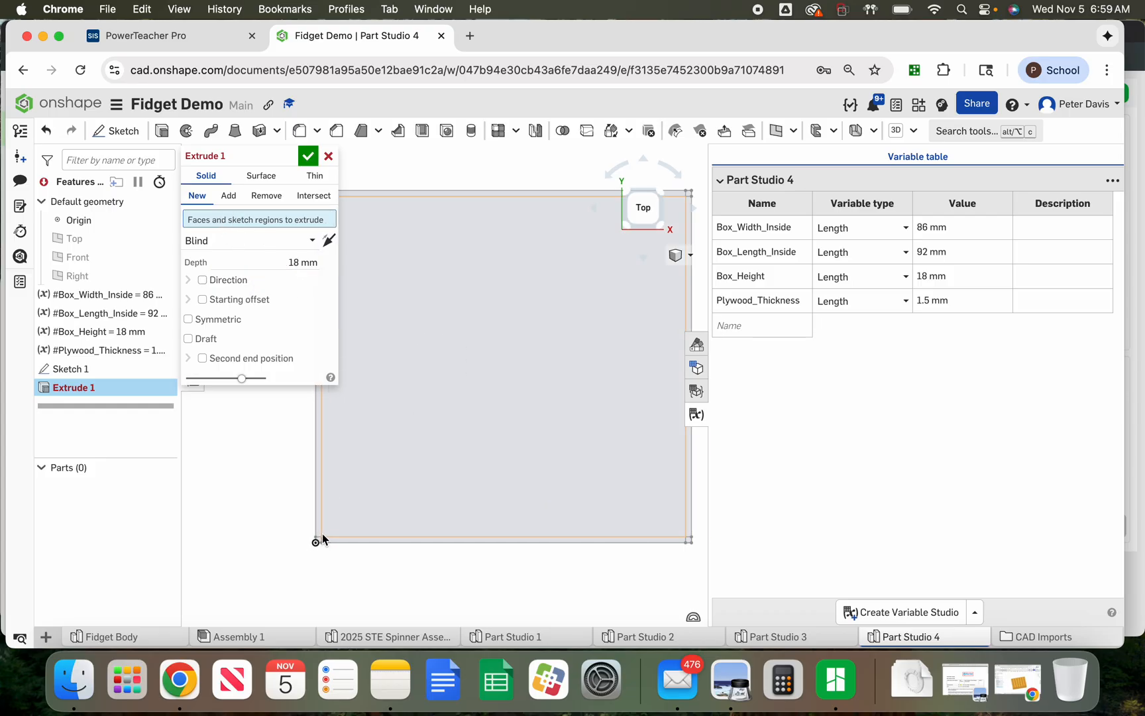
scroll(322, 537, up, 2)
click(339, 562)
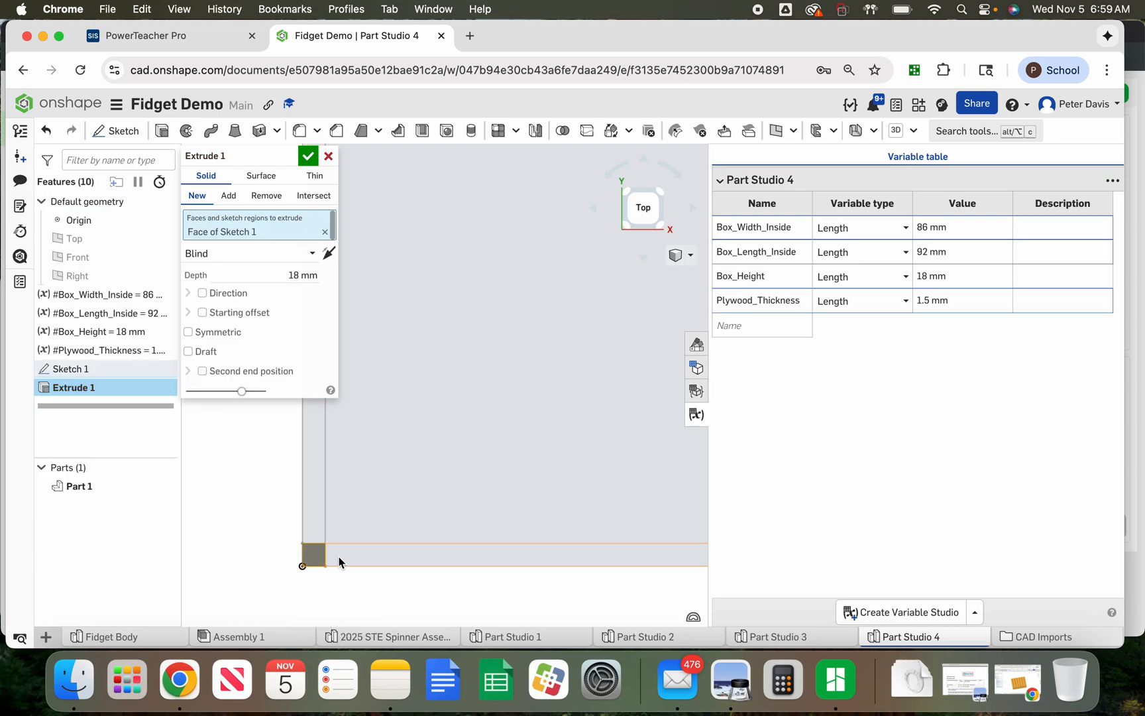
click(340, 562)
scroll(228, 562, down, 3)
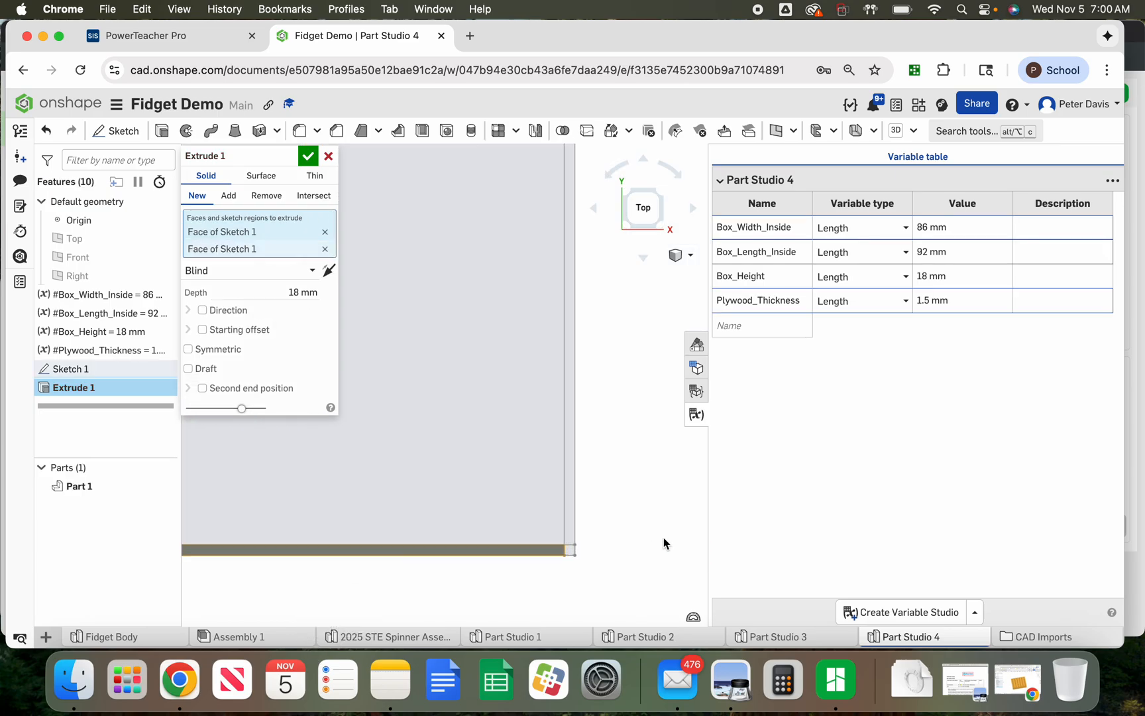
click(569, 552)
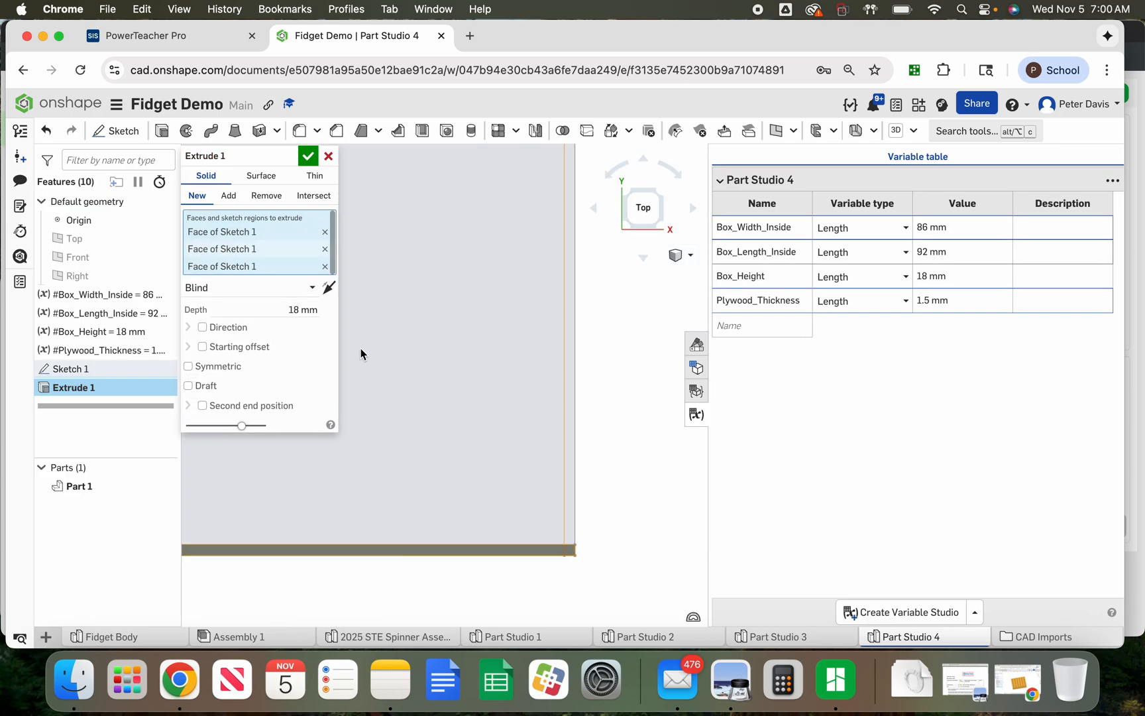
scroll(644, 548, down, 2)
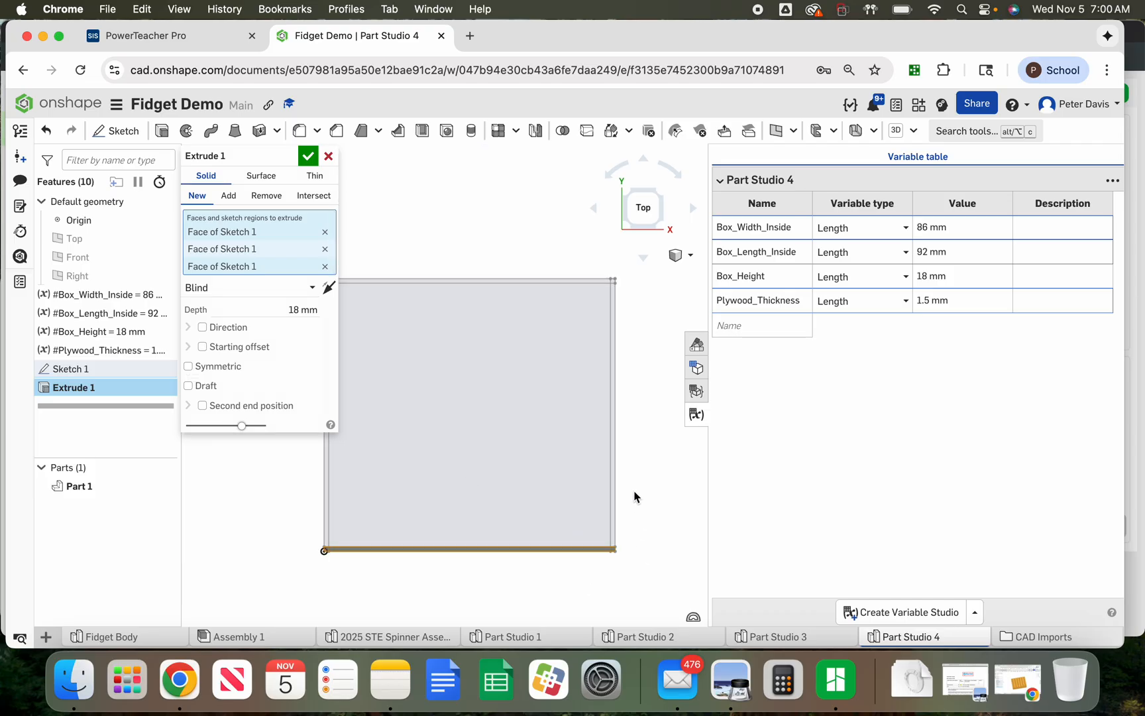
scroll(604, 347, down, 1)
scroll(414, 282, up, 1)
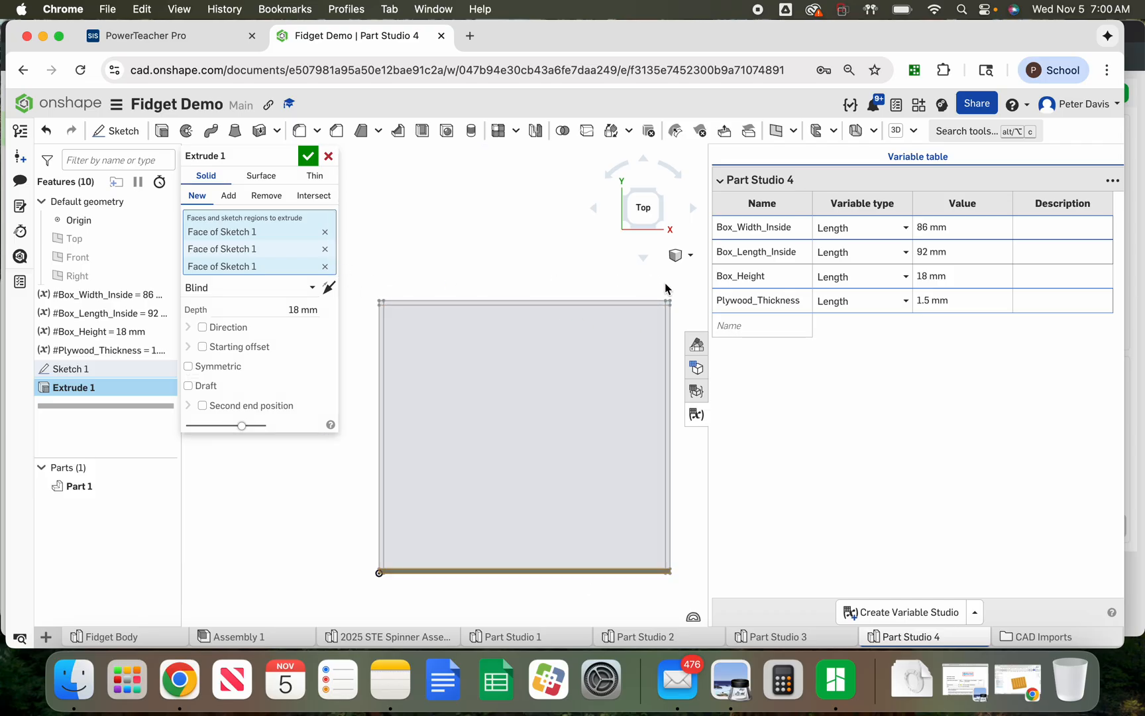
click(696, 414)
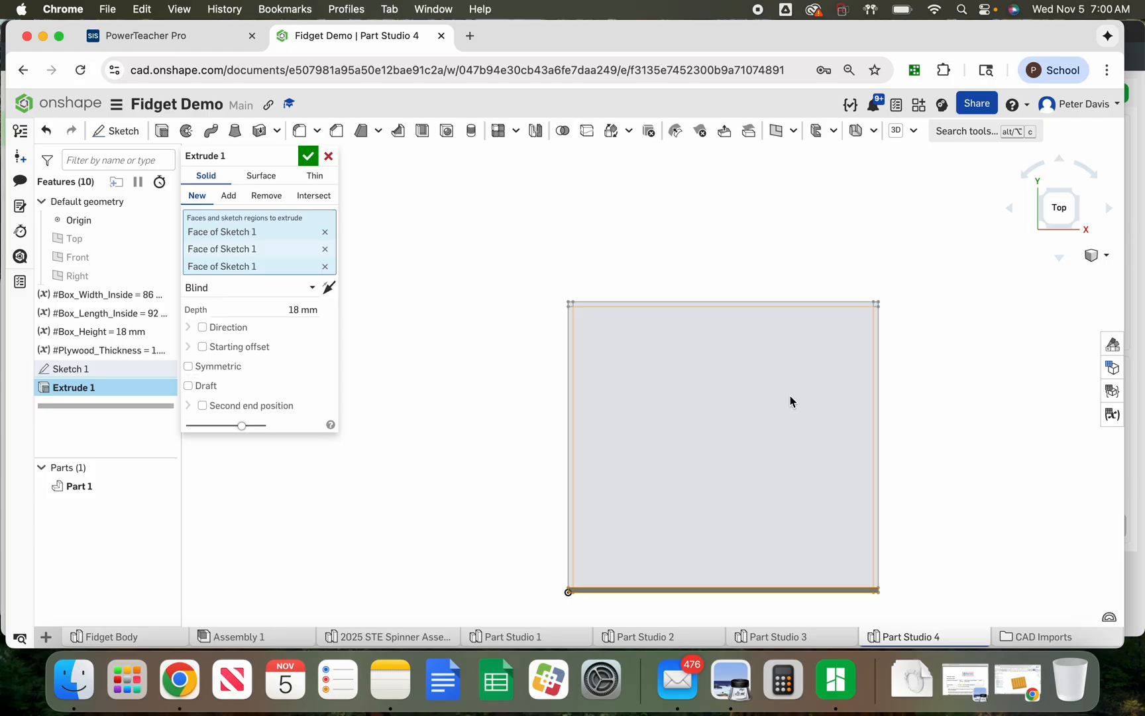
scroll(876, 307, up, 2)
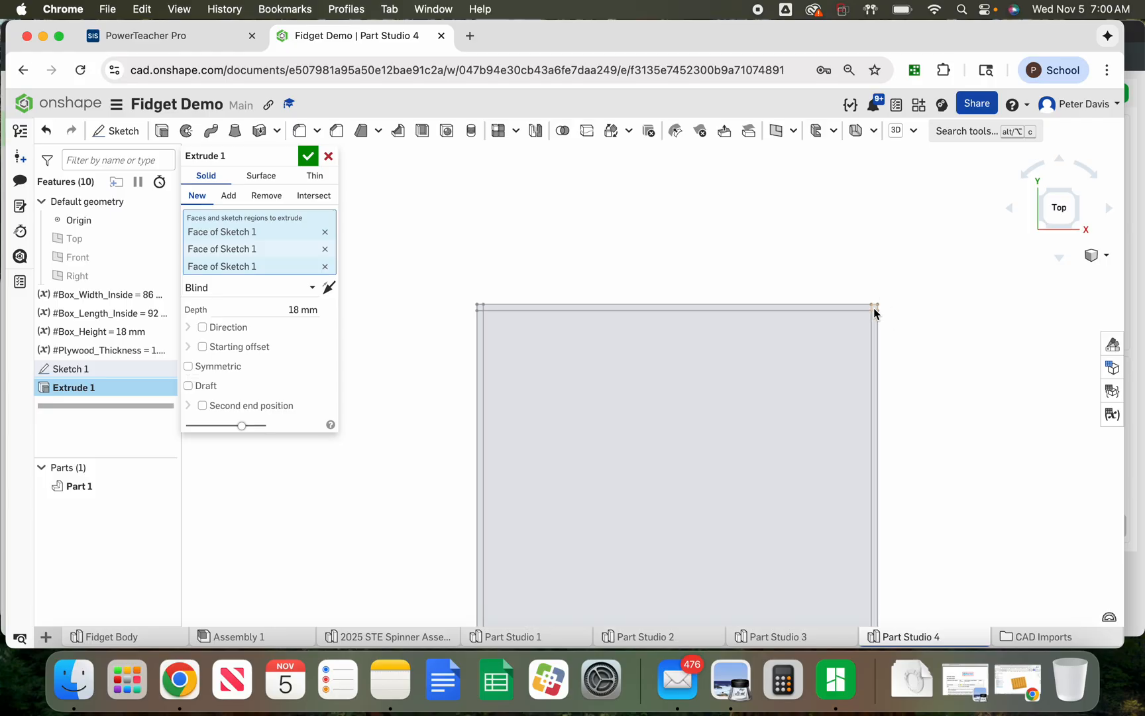
click(875, 309)
click(855, 308)
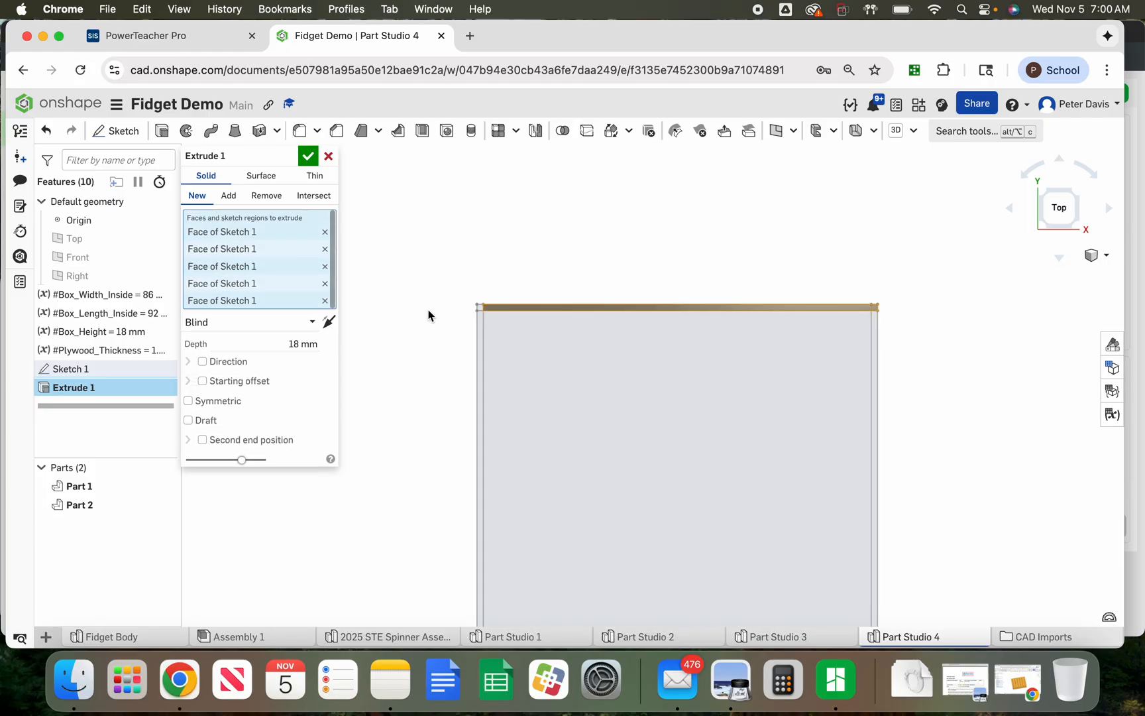
click(478, 310)
scroll(405, 242, down, 3)
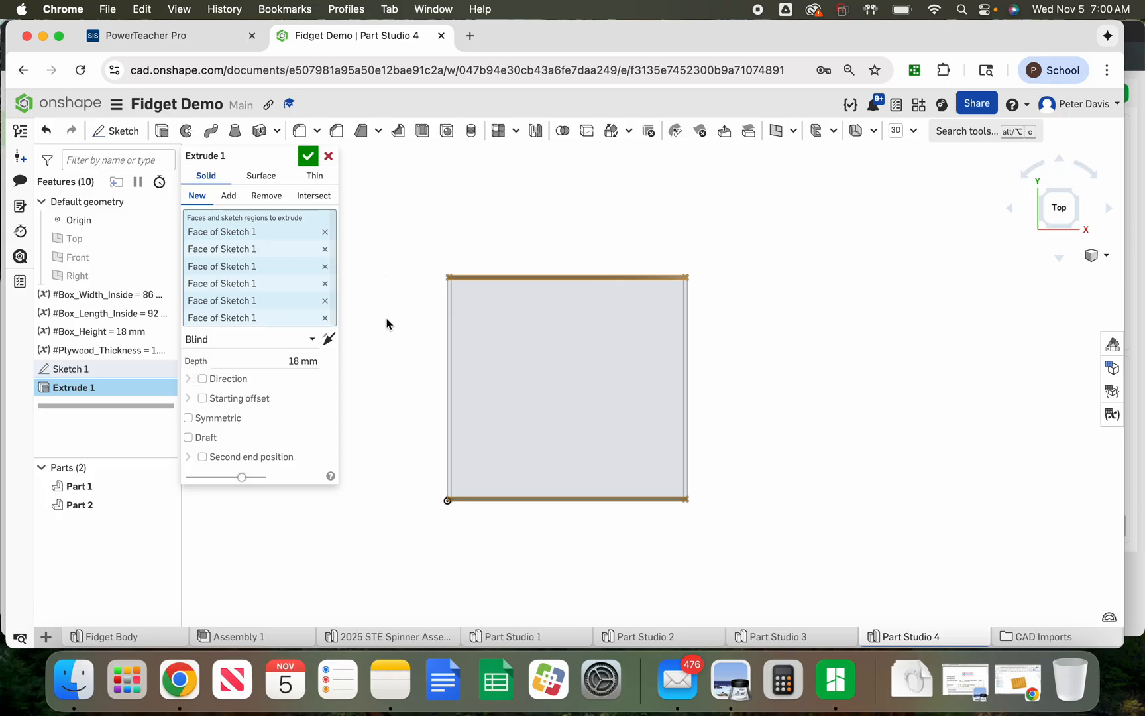
click(308, 159)
Hide Sketch 1 and all parts in the part studio
right_drag(328, 227, 360, 422)
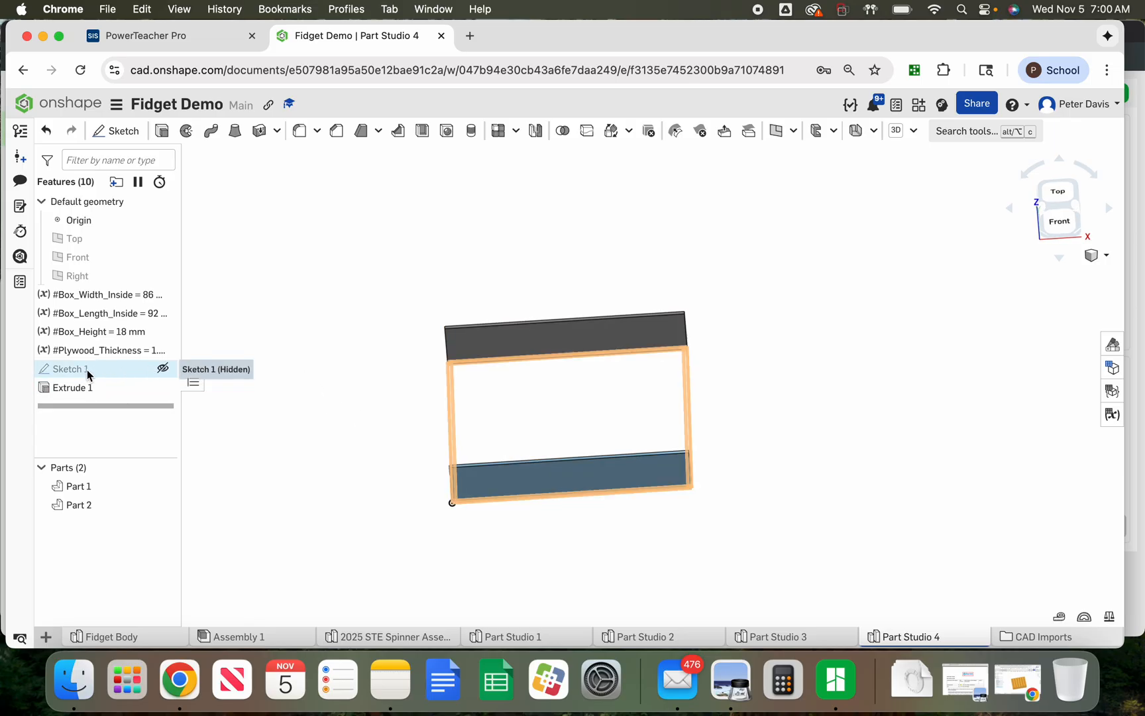
click(163, 369)
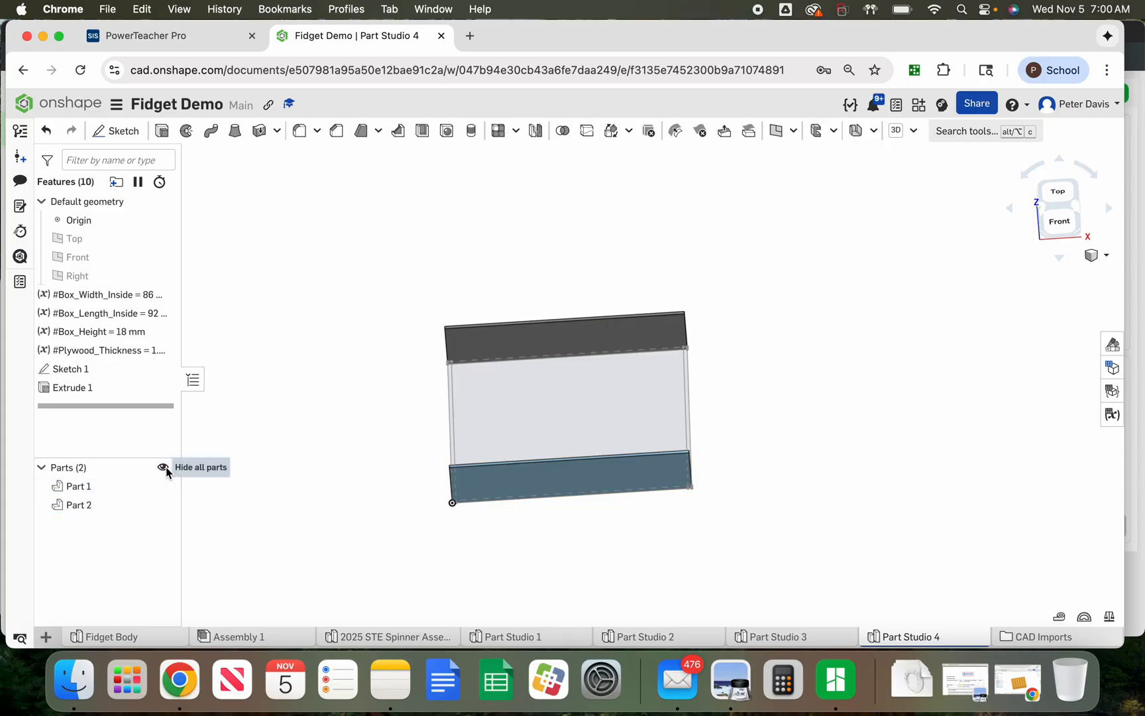
click(163, 469)
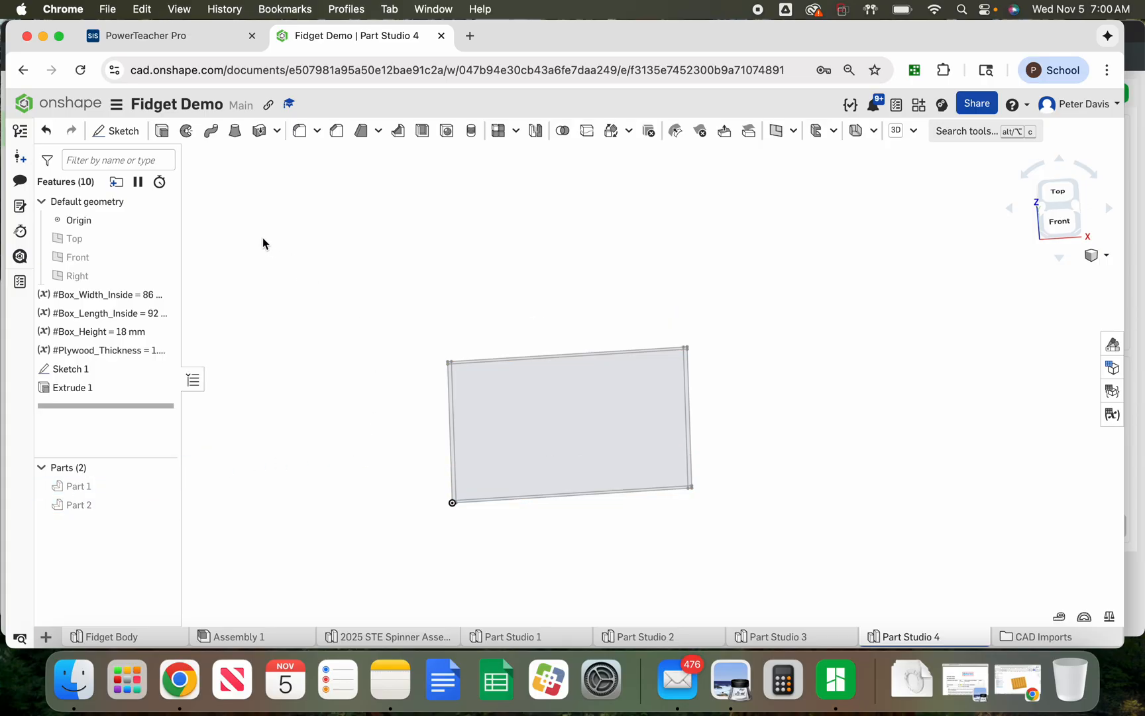
Start a second extrude and set its end condition to Up to face
click(162, 132)
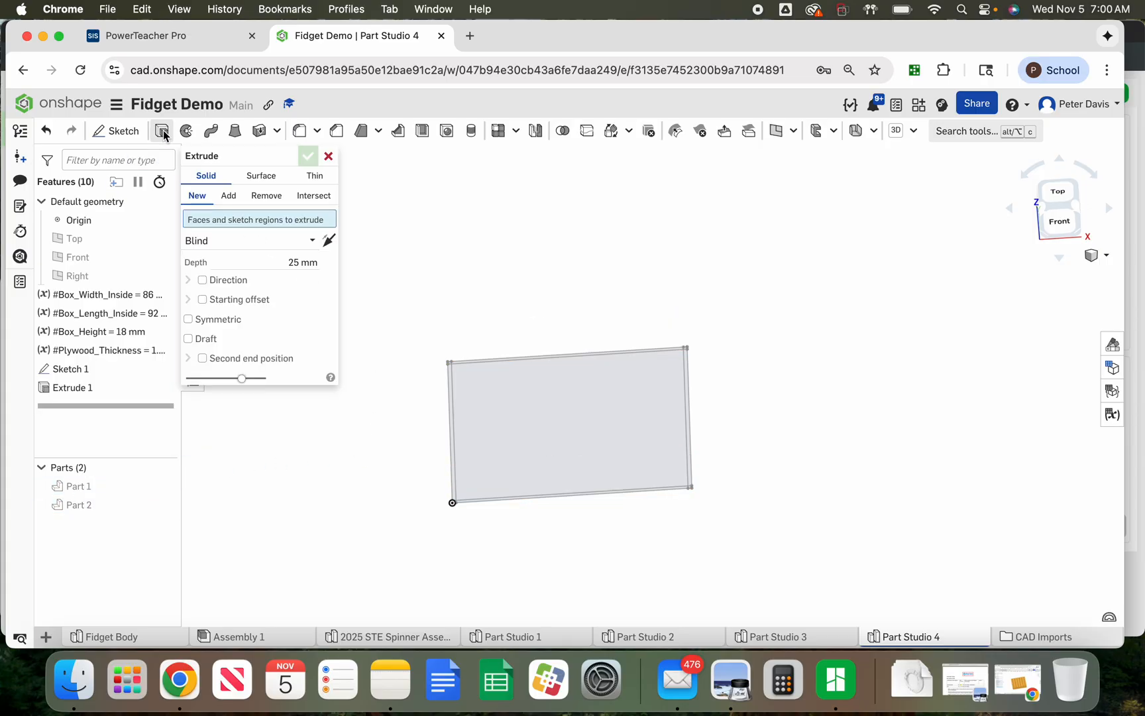
click(224, 242)
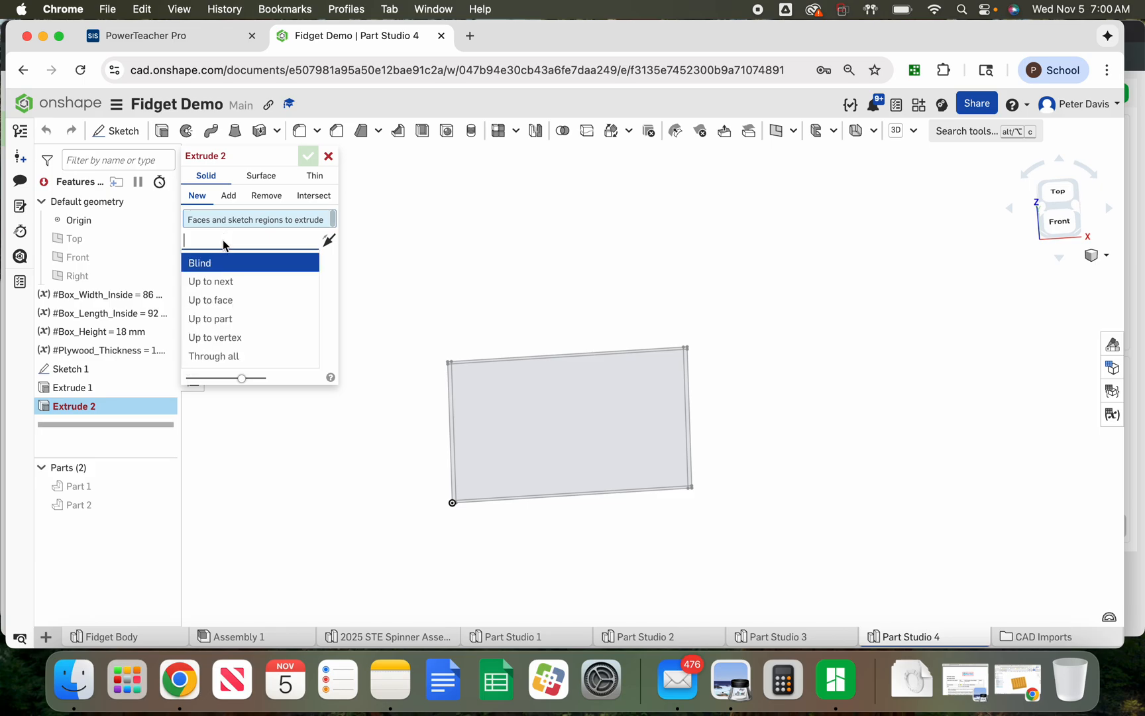
click(228, 302)
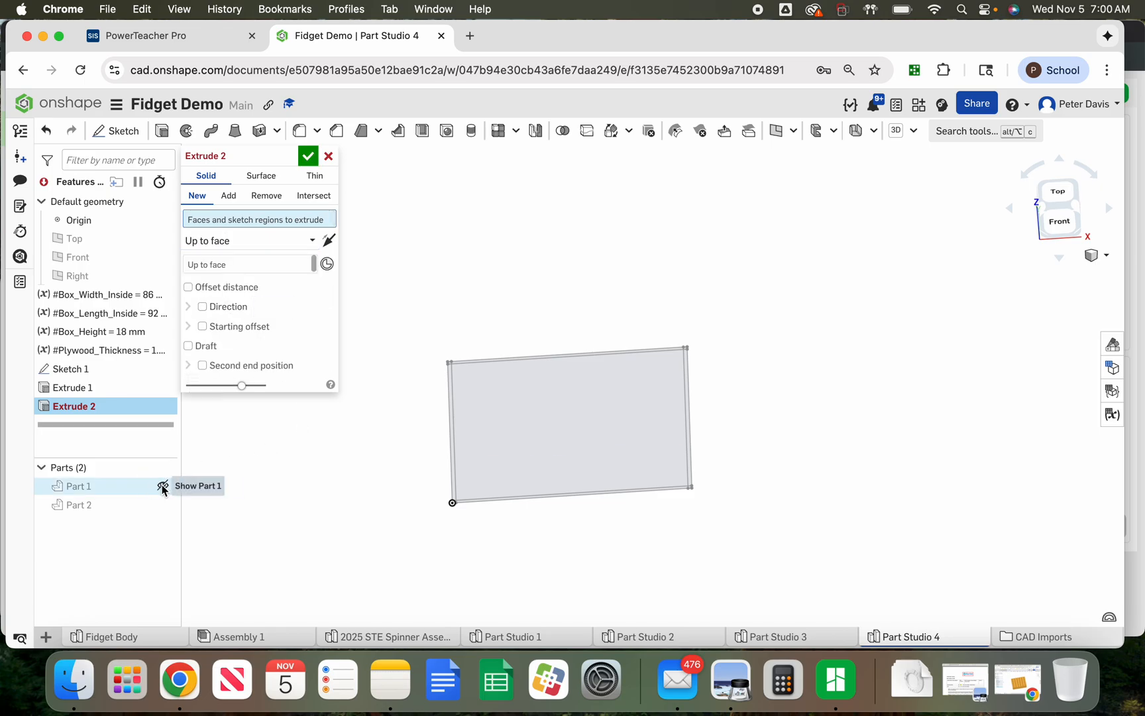
Show Part 1 and set its top face as the extrude's up-to face
click(162, 487)
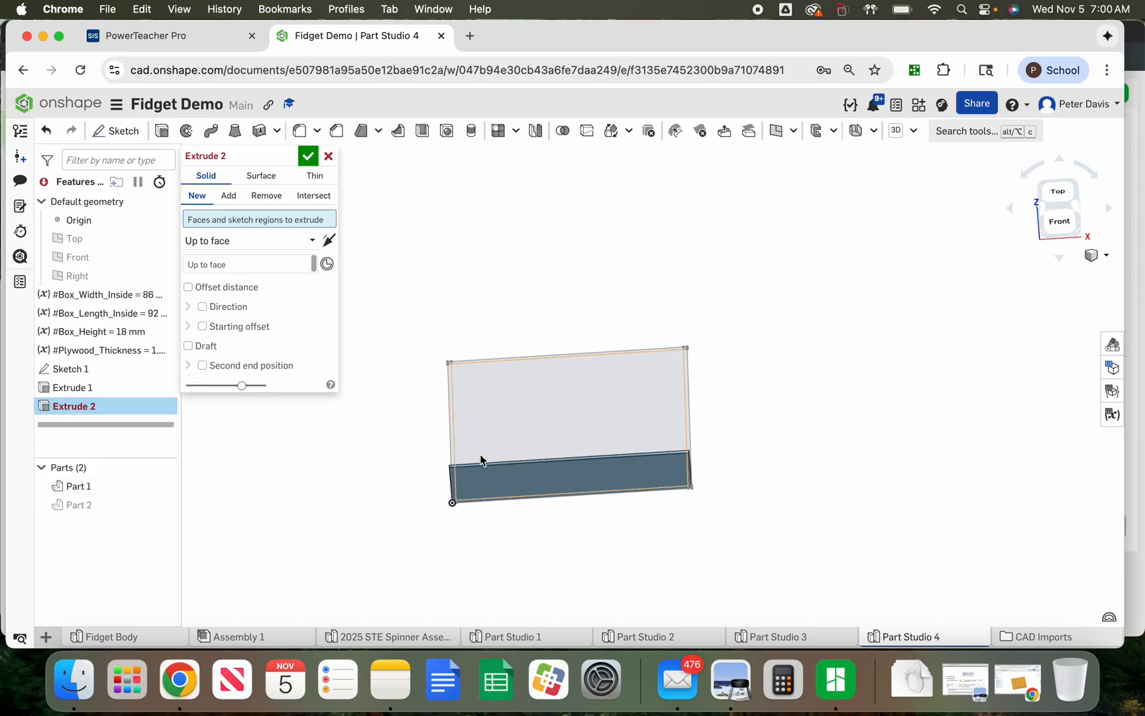
scroll(483, 462, up, 10)
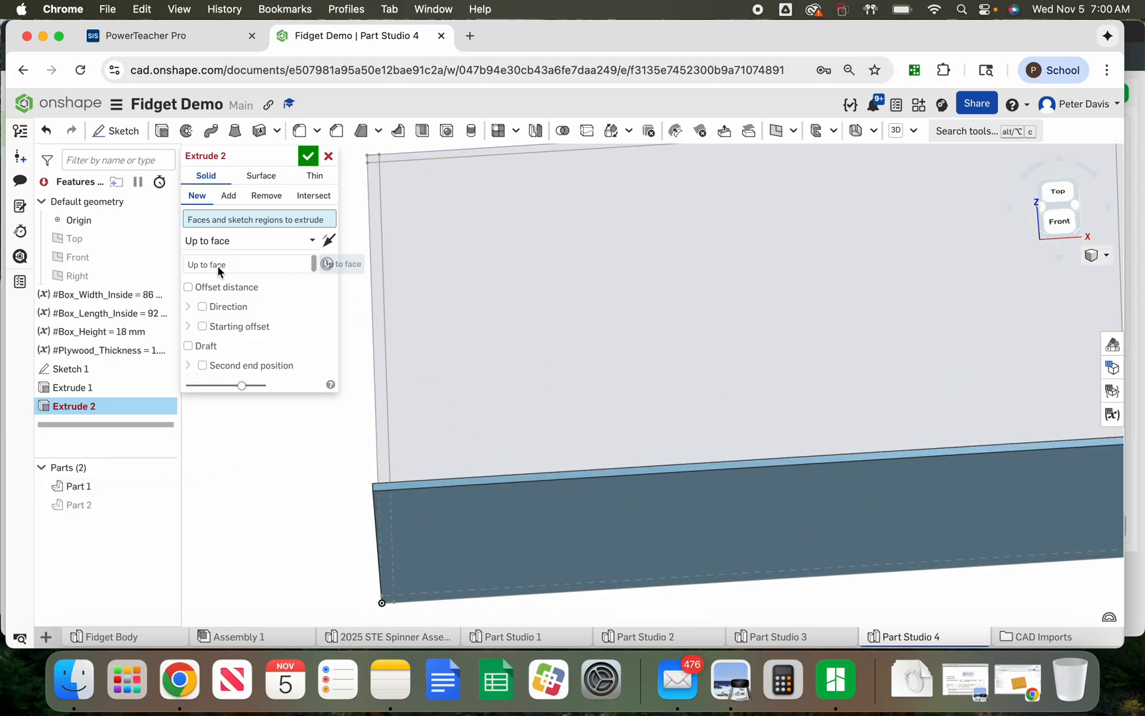
click(218, 265)
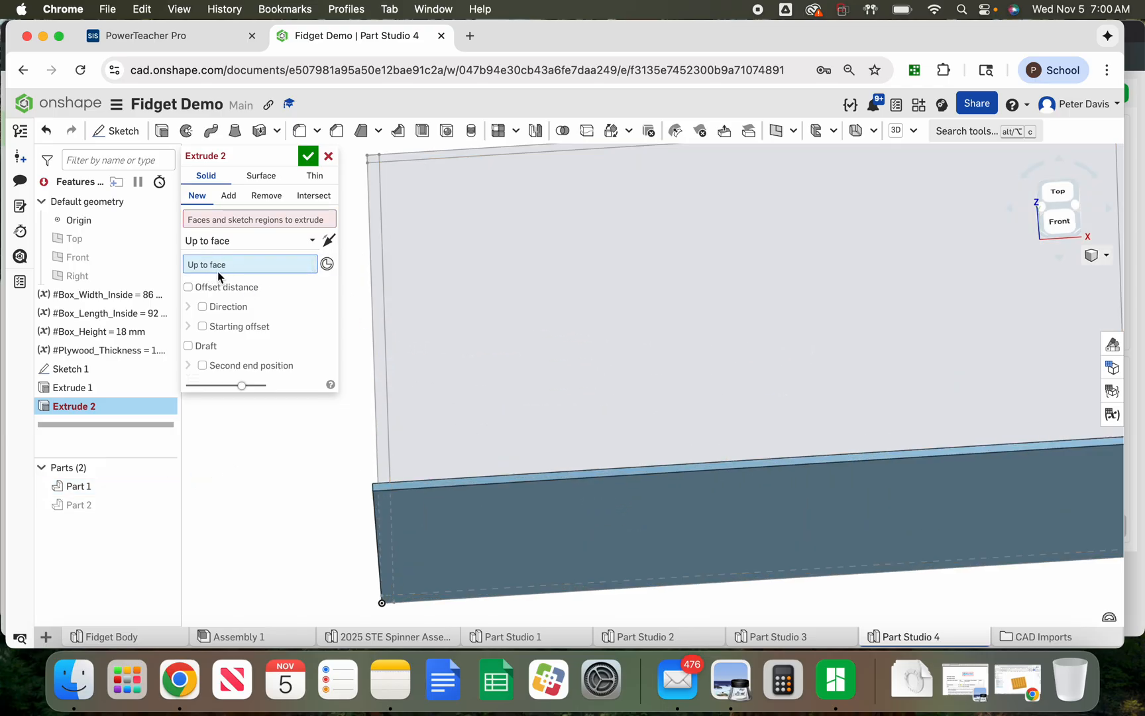
click(417, 489)
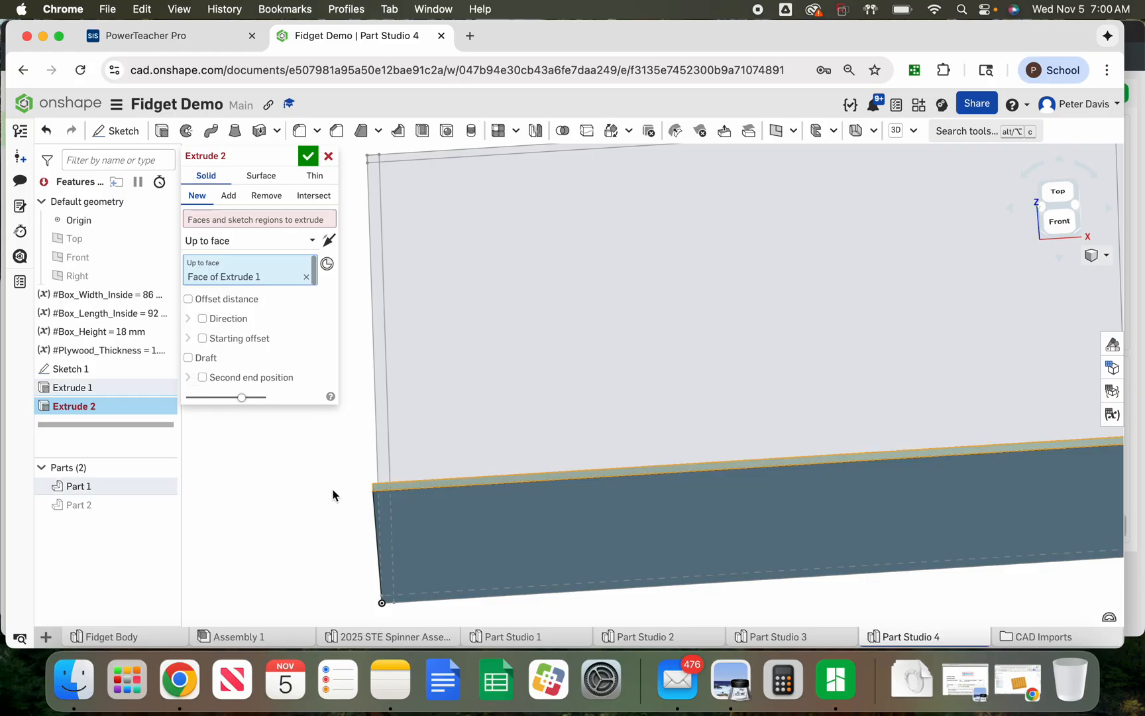
scroll(269, 482, up, 5)
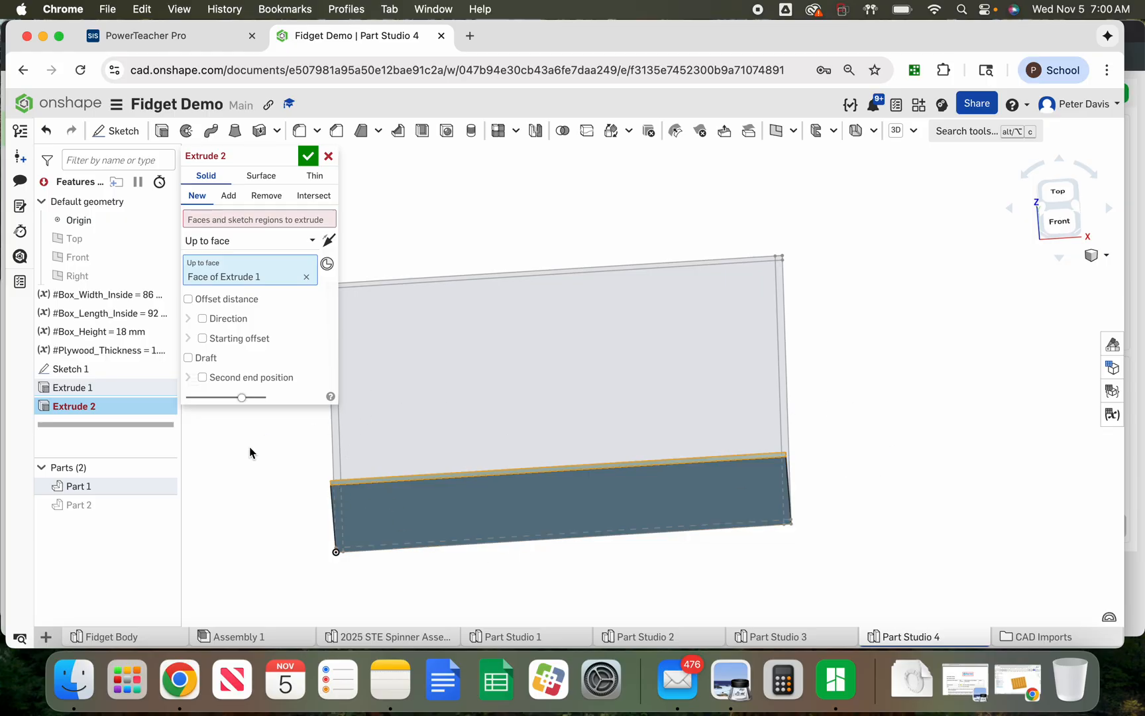
Hide all parts and select two corner regions of the sketch as extrude faces, then remove them
click(242, 221)
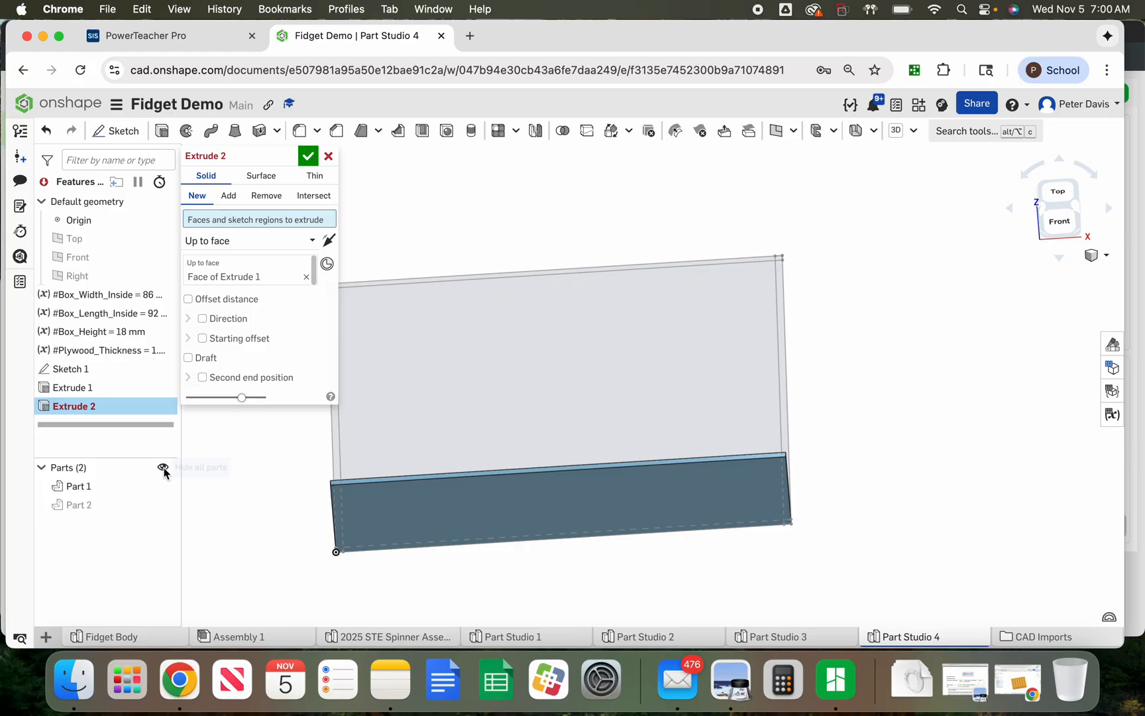
click(163, 469)
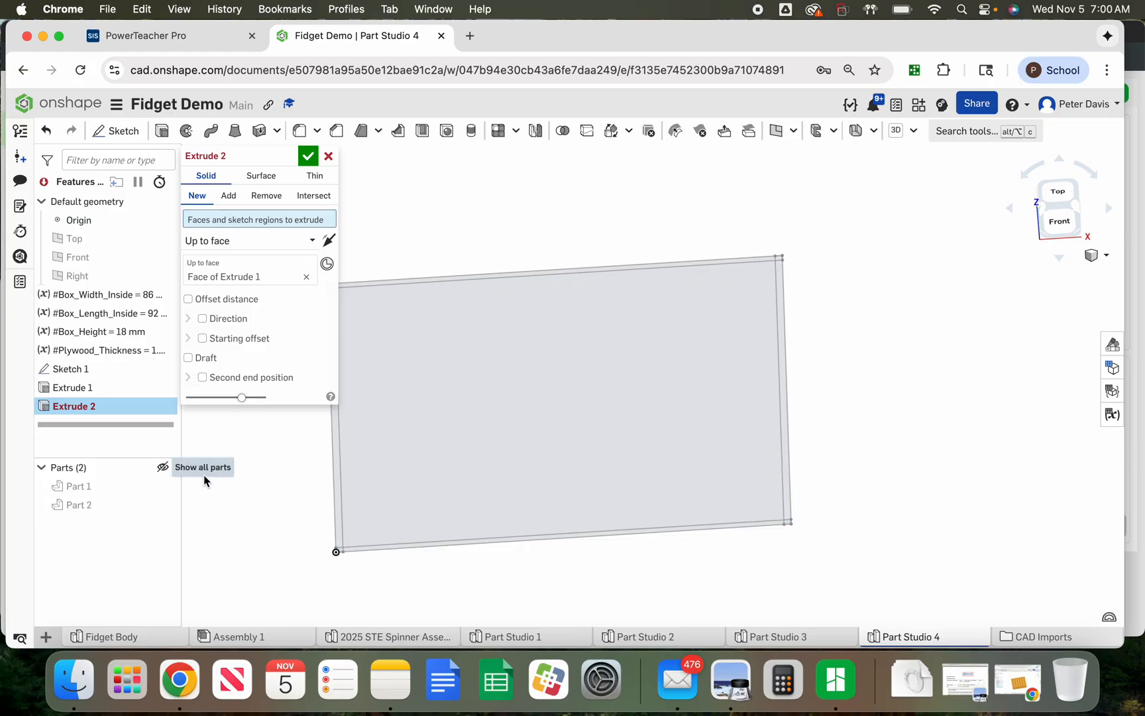
scroll(338, 555, up, 5)
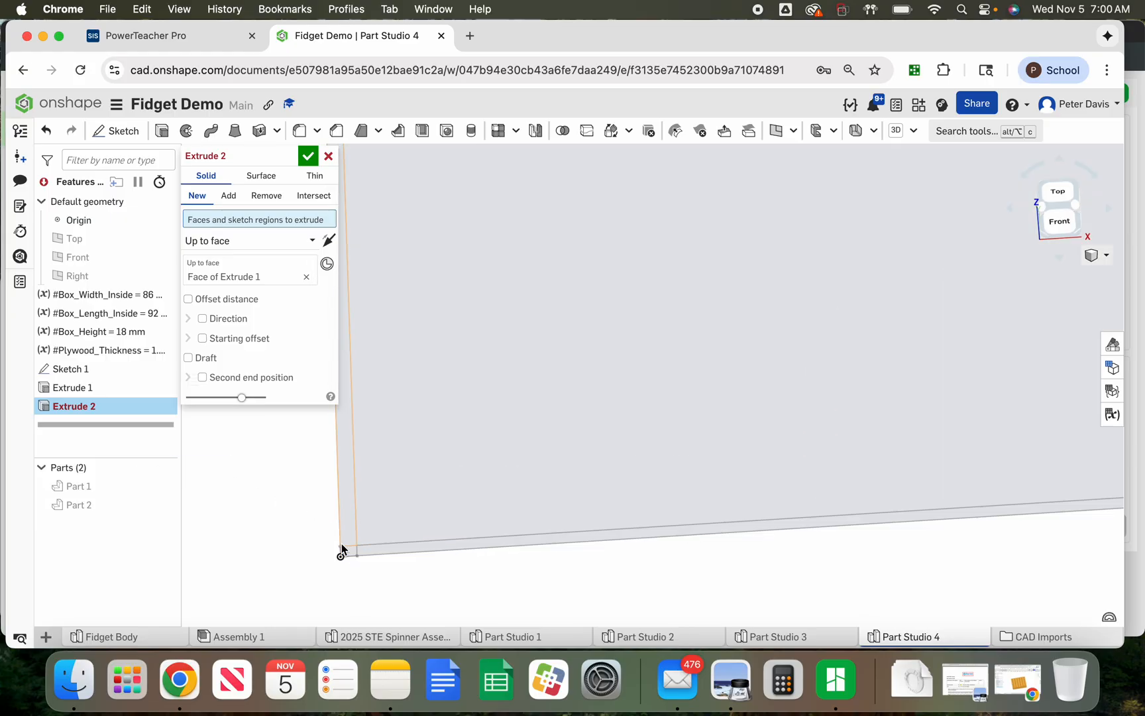
click(343, 549)
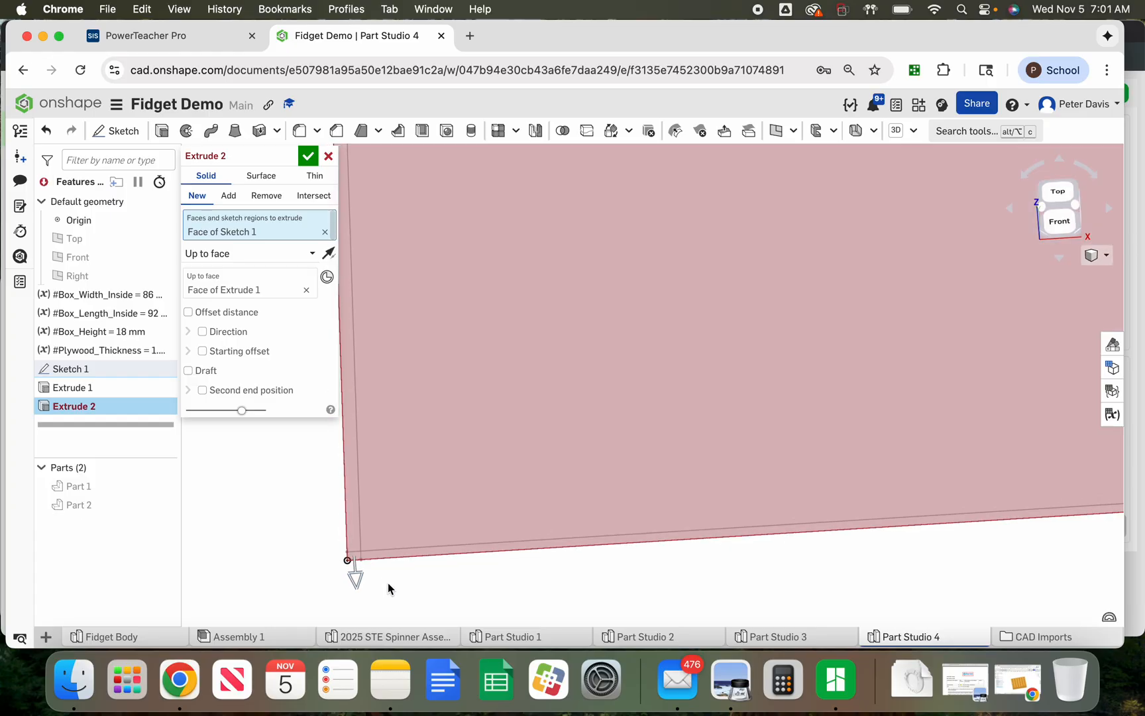
scroll(388, 583, down, 5)
scroll(374, 337, up, 6)
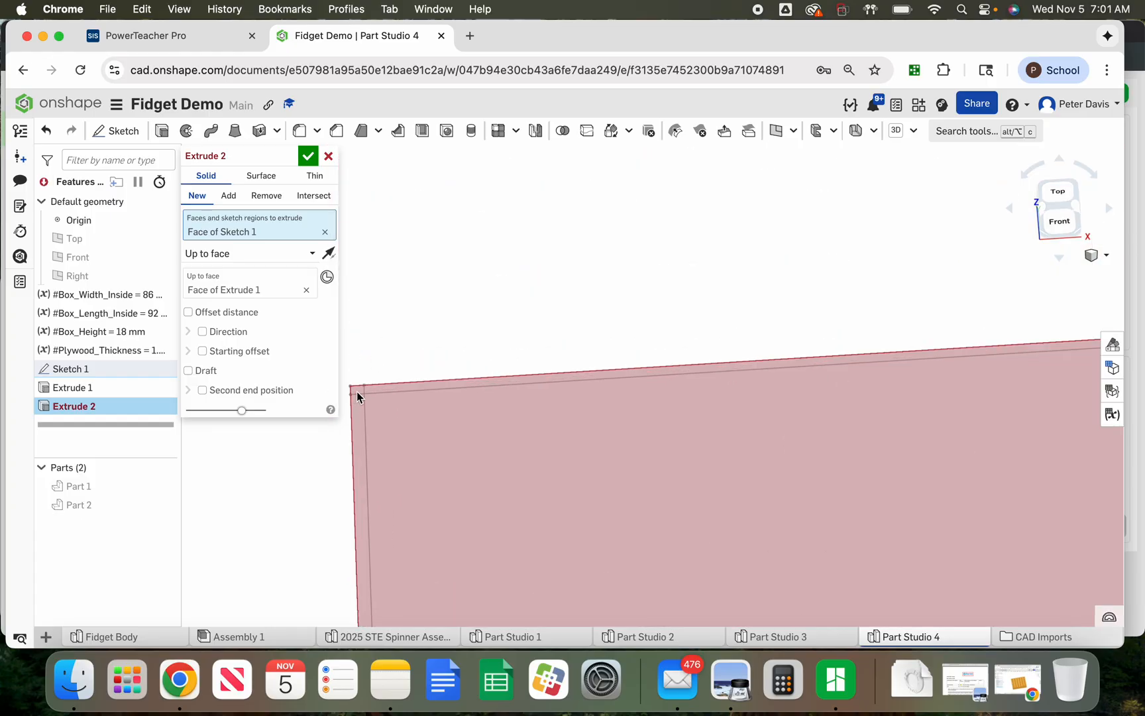
click(357, 392)
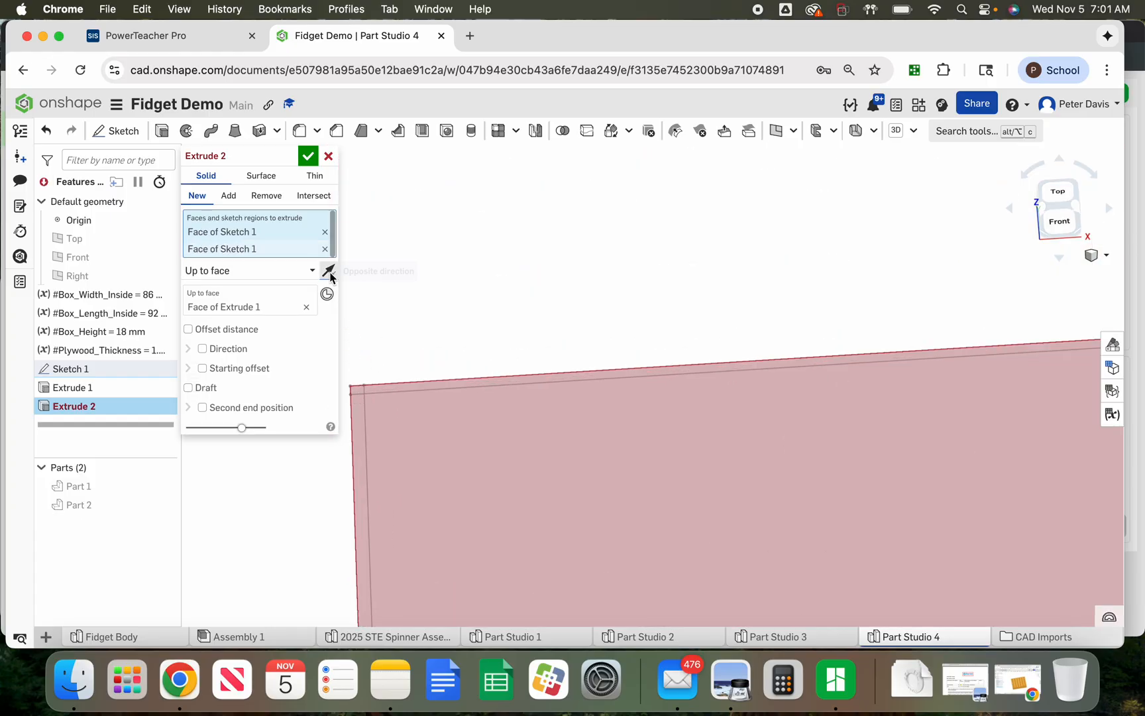
click(325, 233)
click(326, 232)
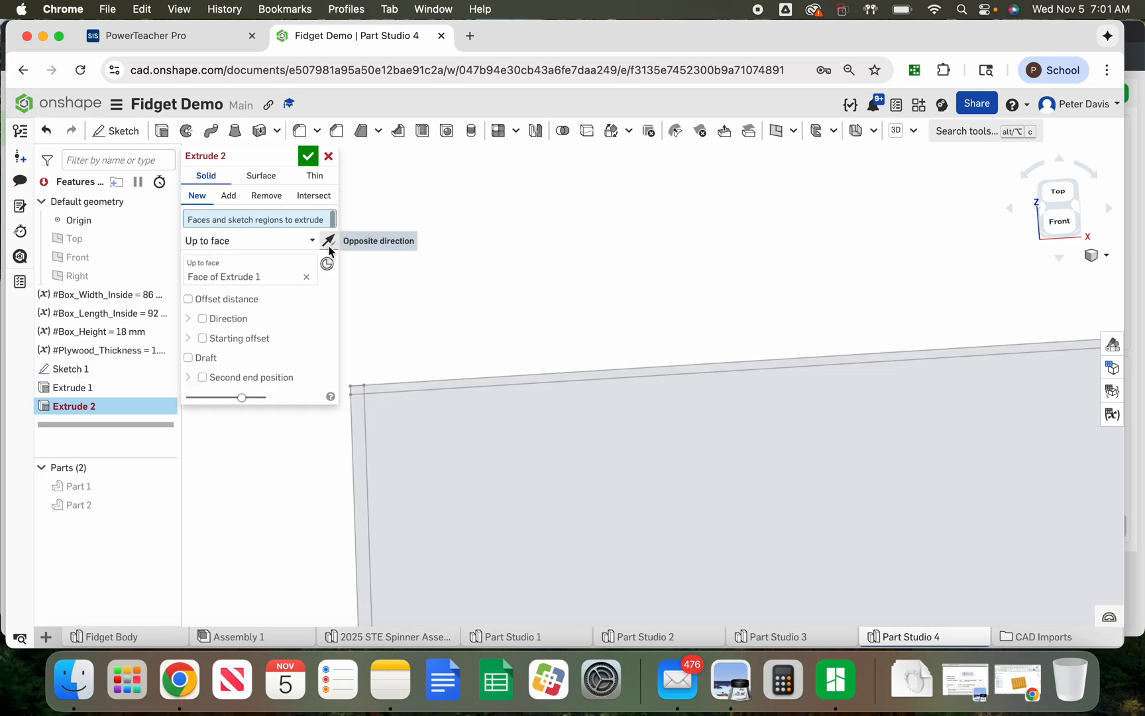
click(358, 393)
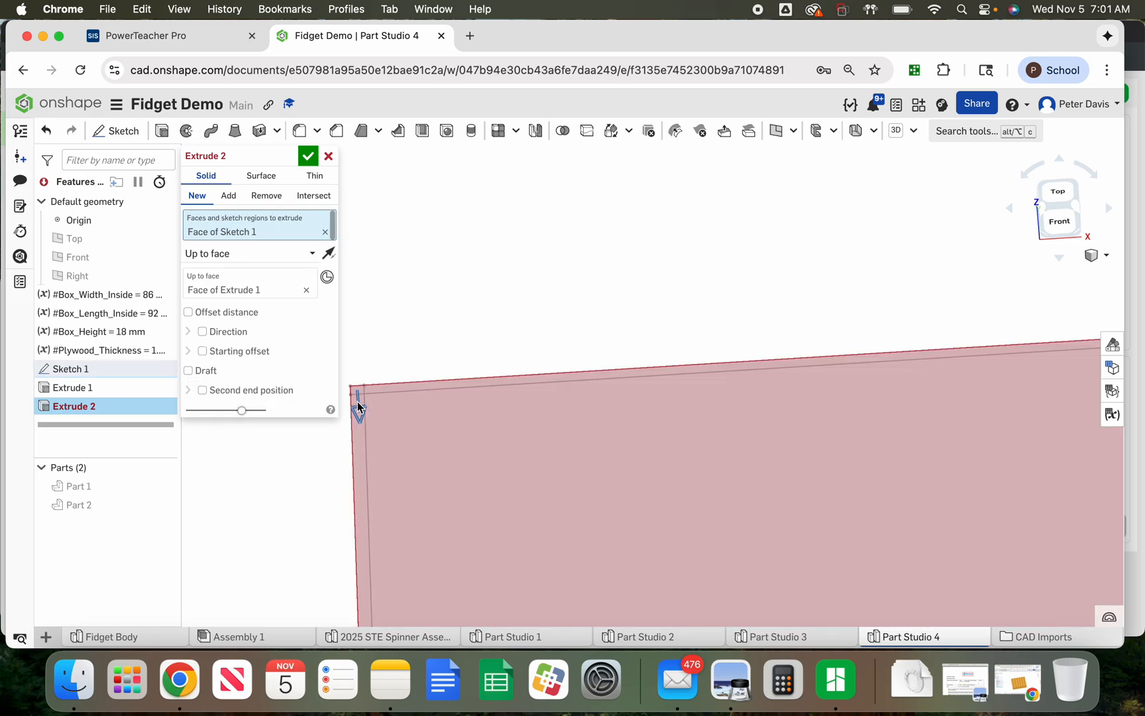
click(359, 438)
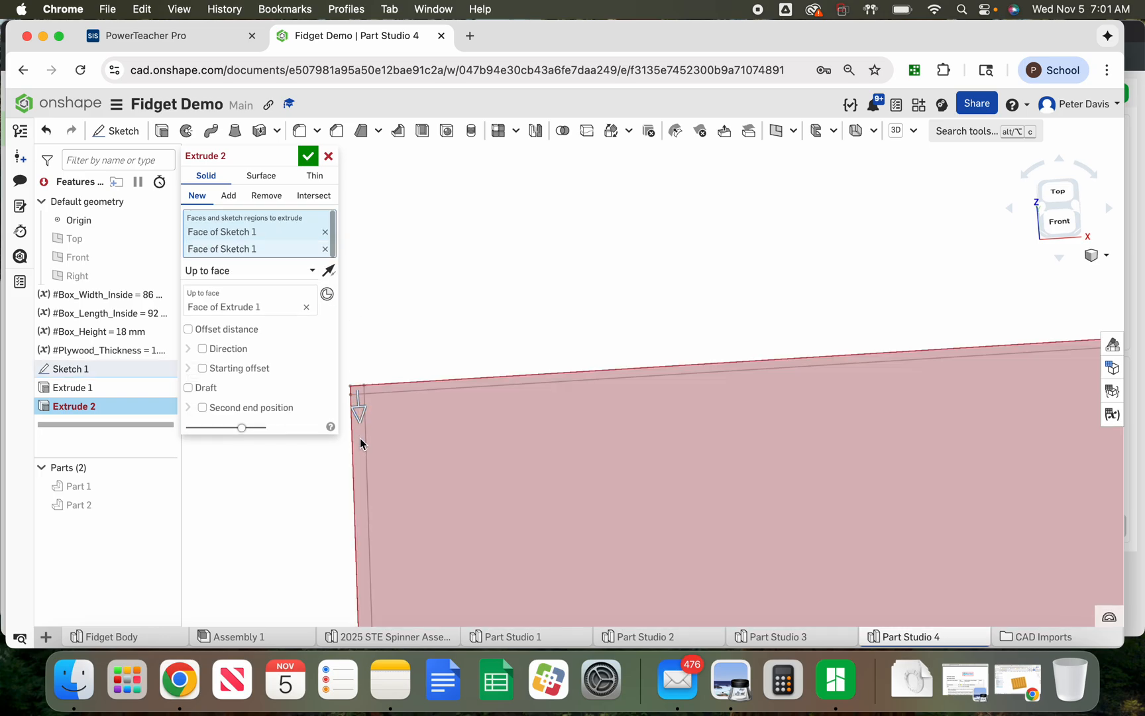
scroll(397, 268, down, 3)
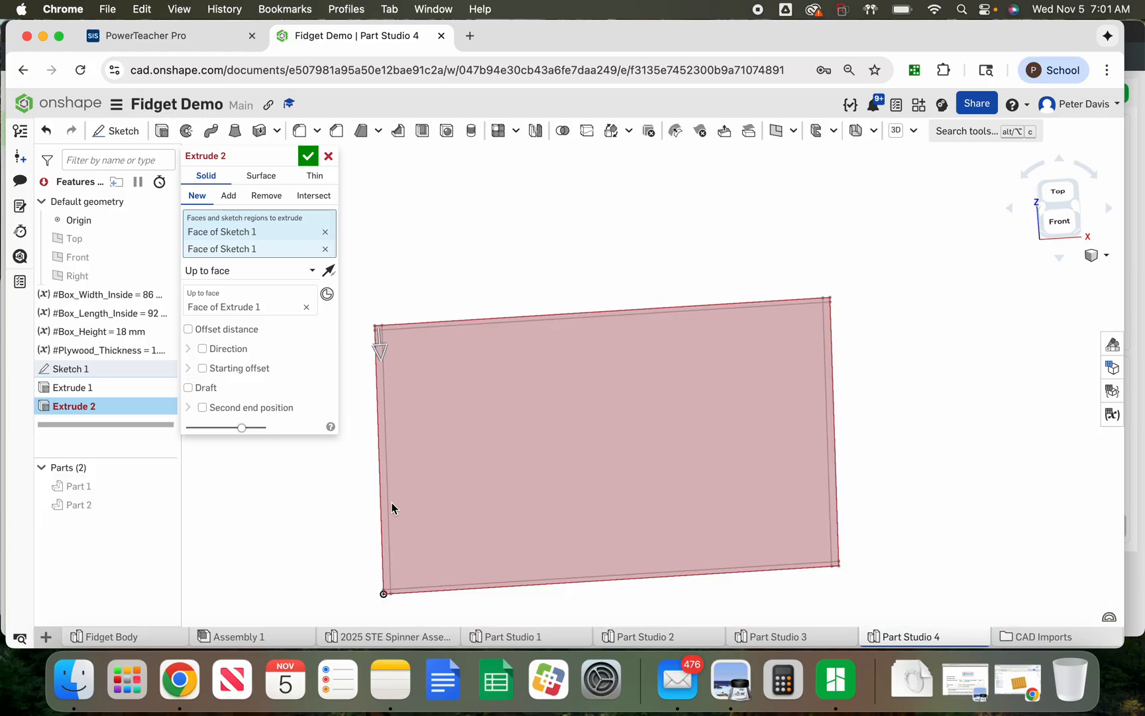
scroll(385, 592, up, 4)
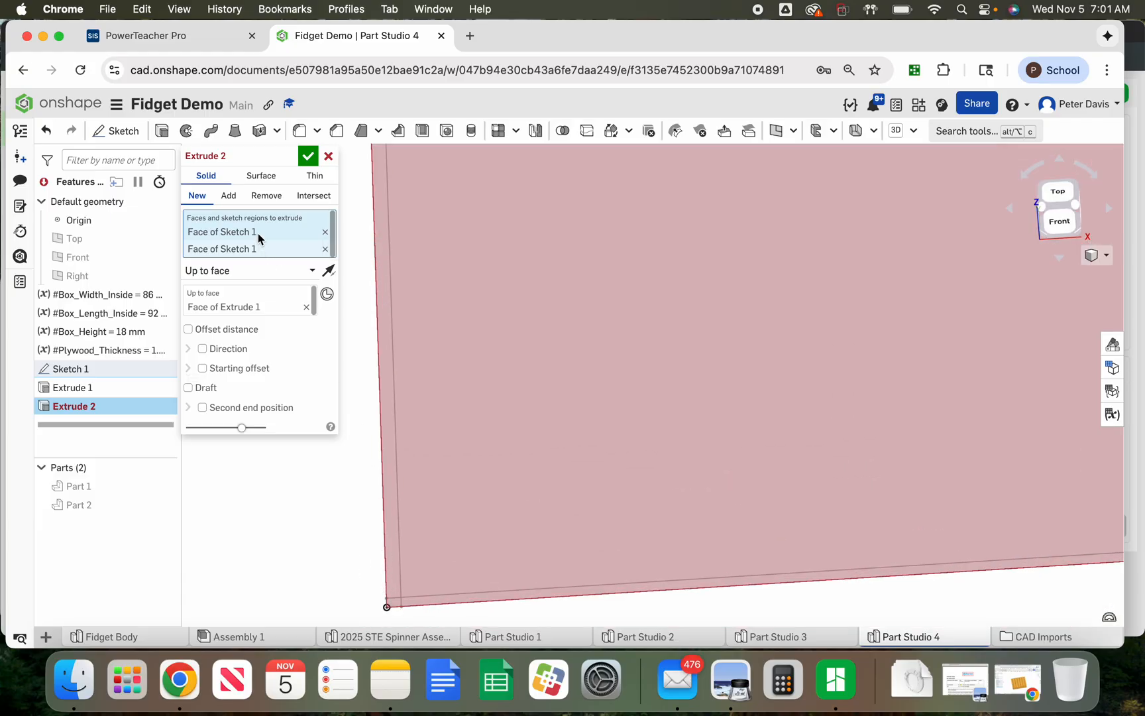
click(396, 605)
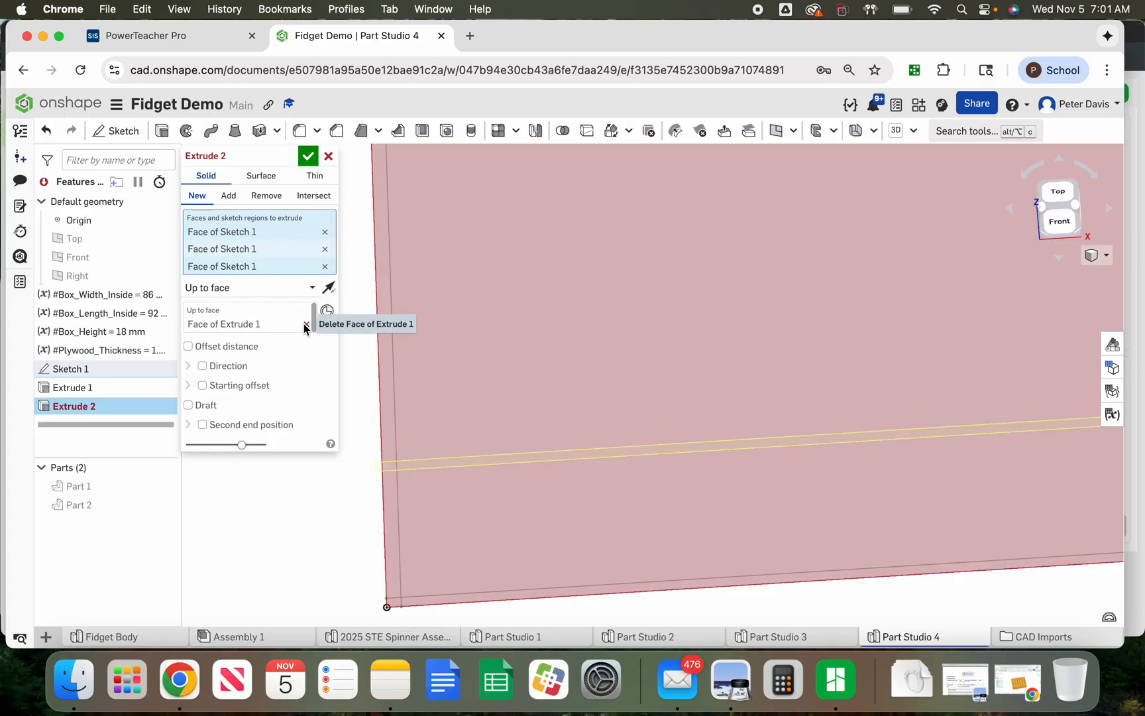
click(307, 325)
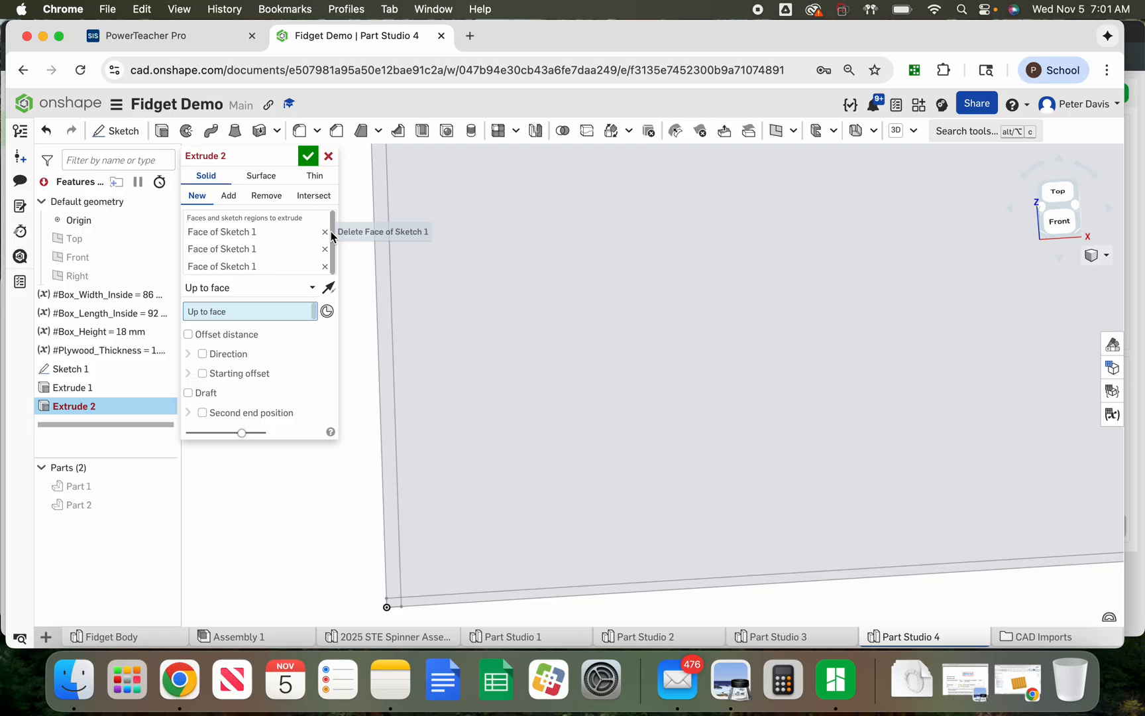
right_click(299, 245)
click(302, 246)
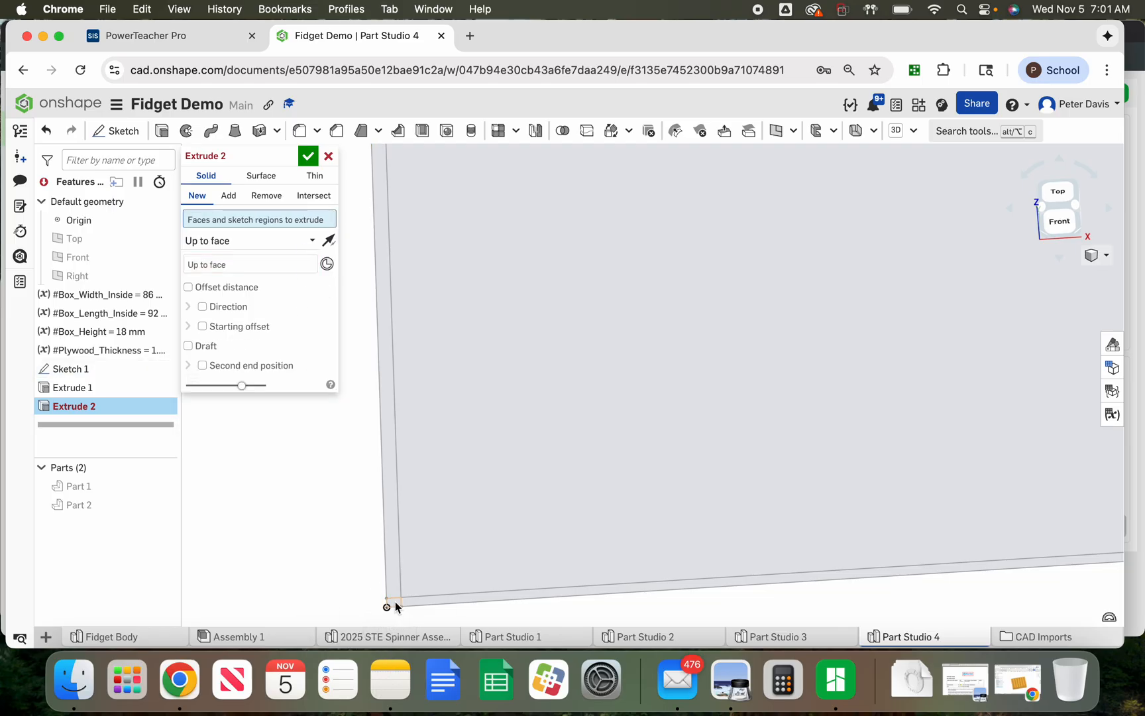
Select the six end-wall and corner regions of the sketch as the extrude faces
click(395, 601)
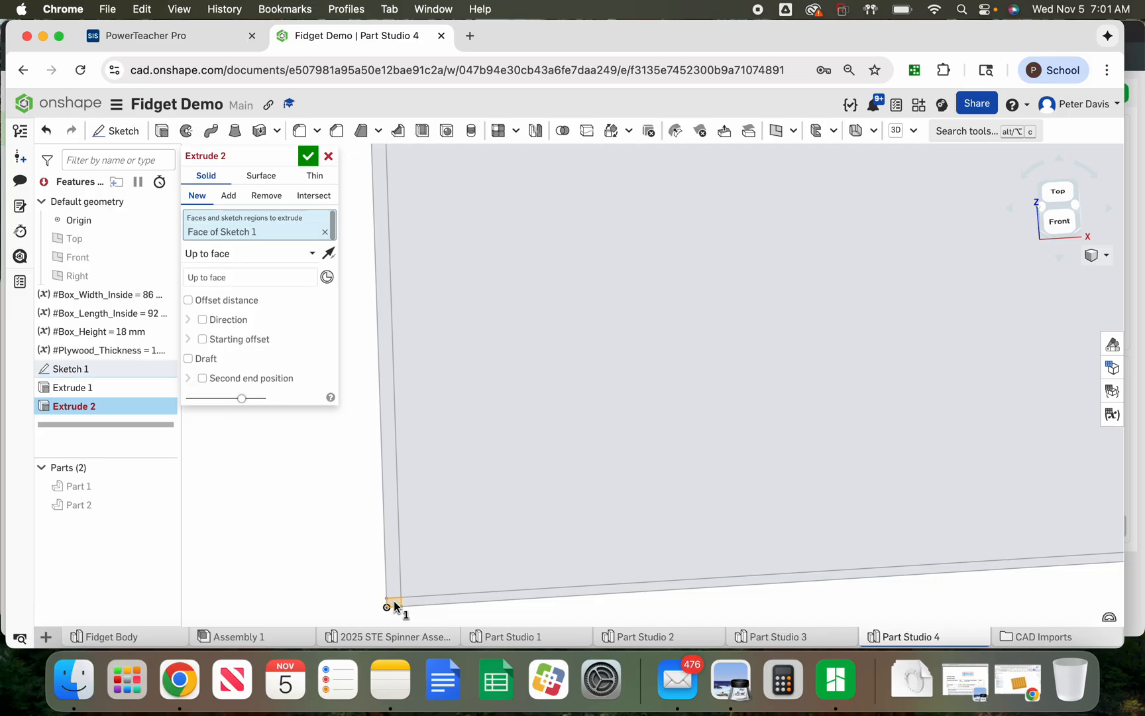
click(395, 591)
scroll(377, 593, down, 5)
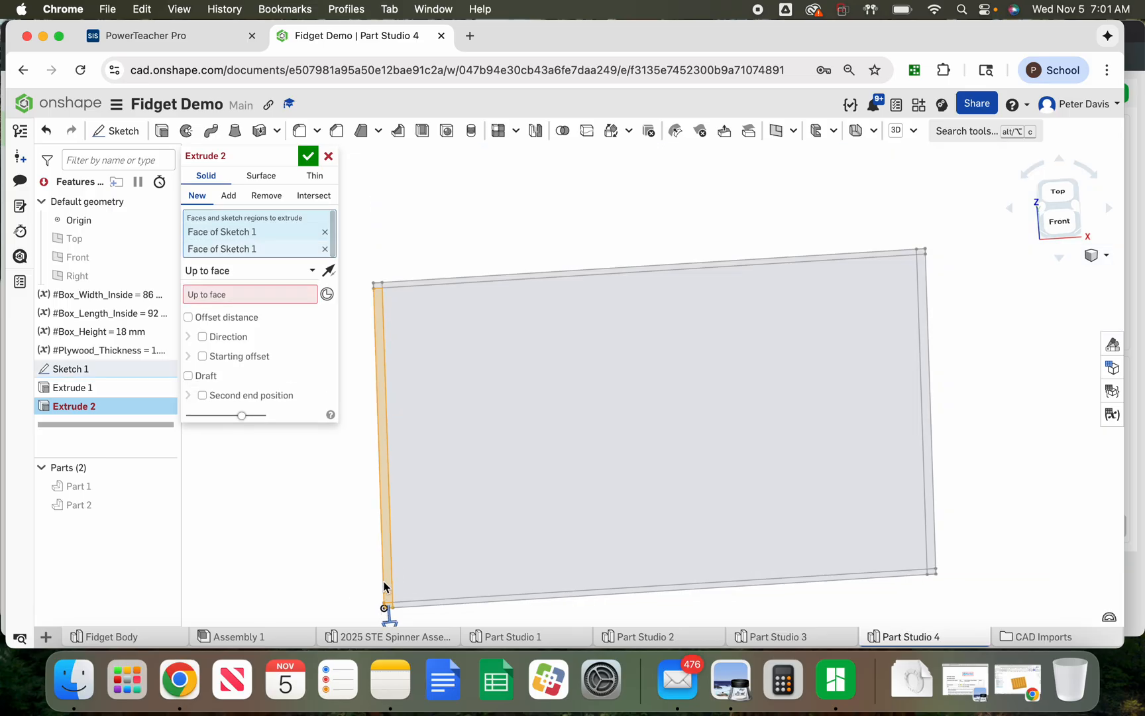
scroll(378, 290, up, 5)
click(379, 287)
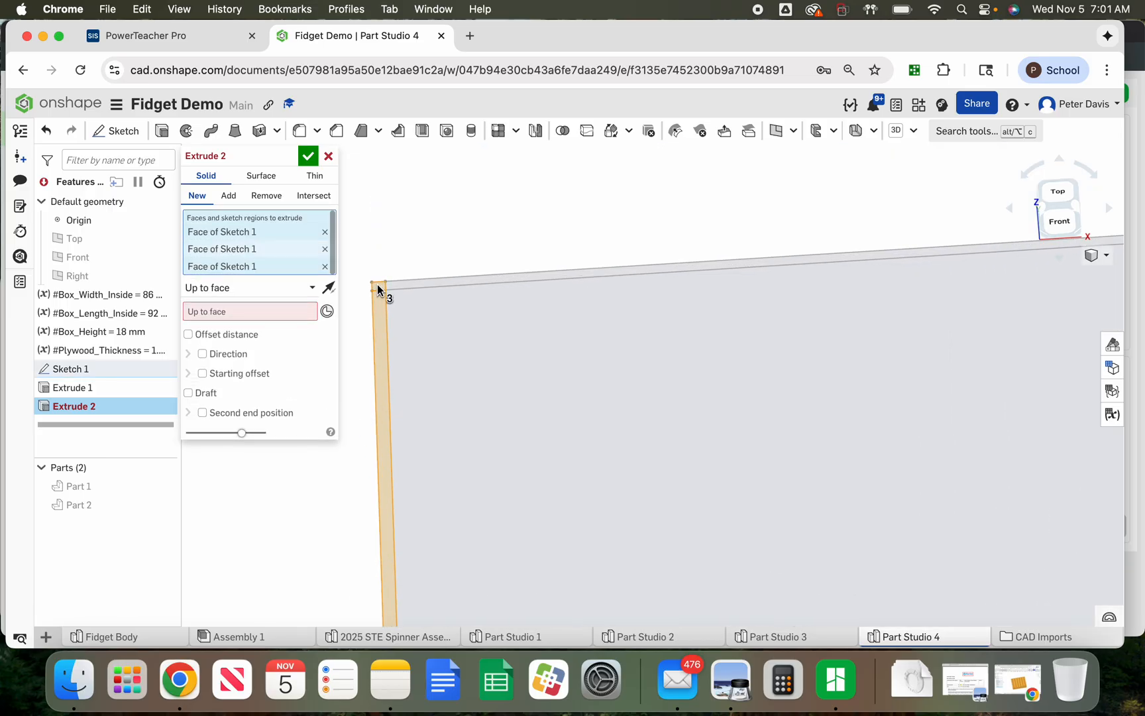
scroll(464, 318, down, 5)
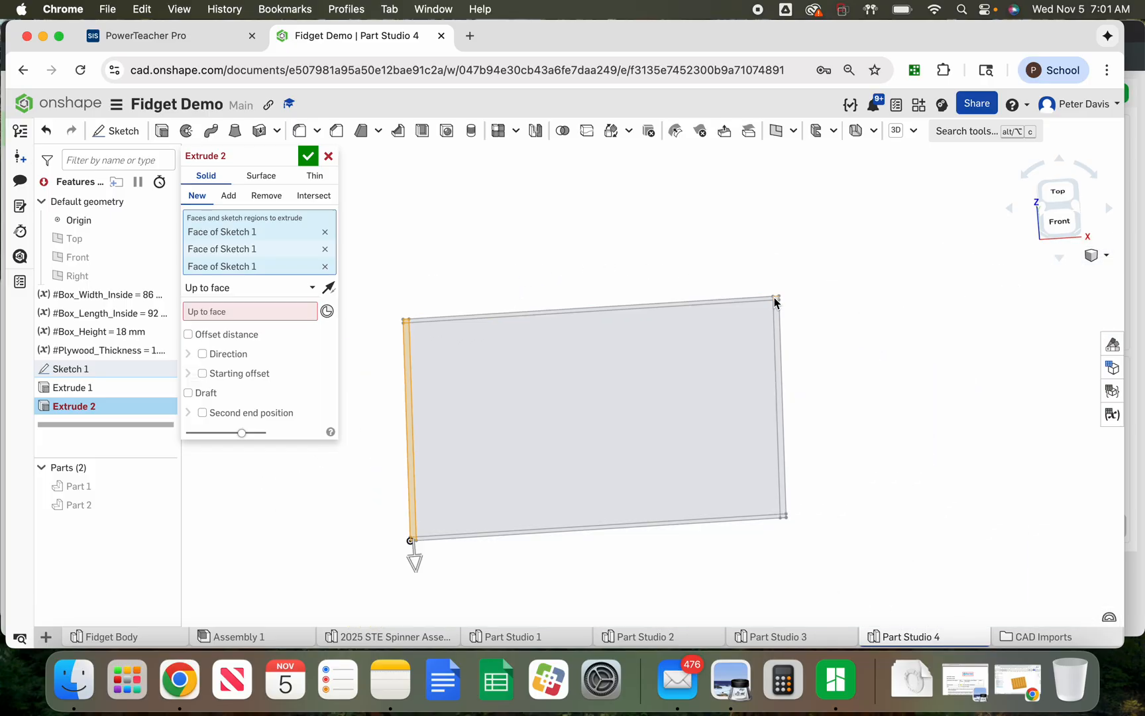
scroll(782, 526, up, 3)
click(797, 533)
click(800, 520)
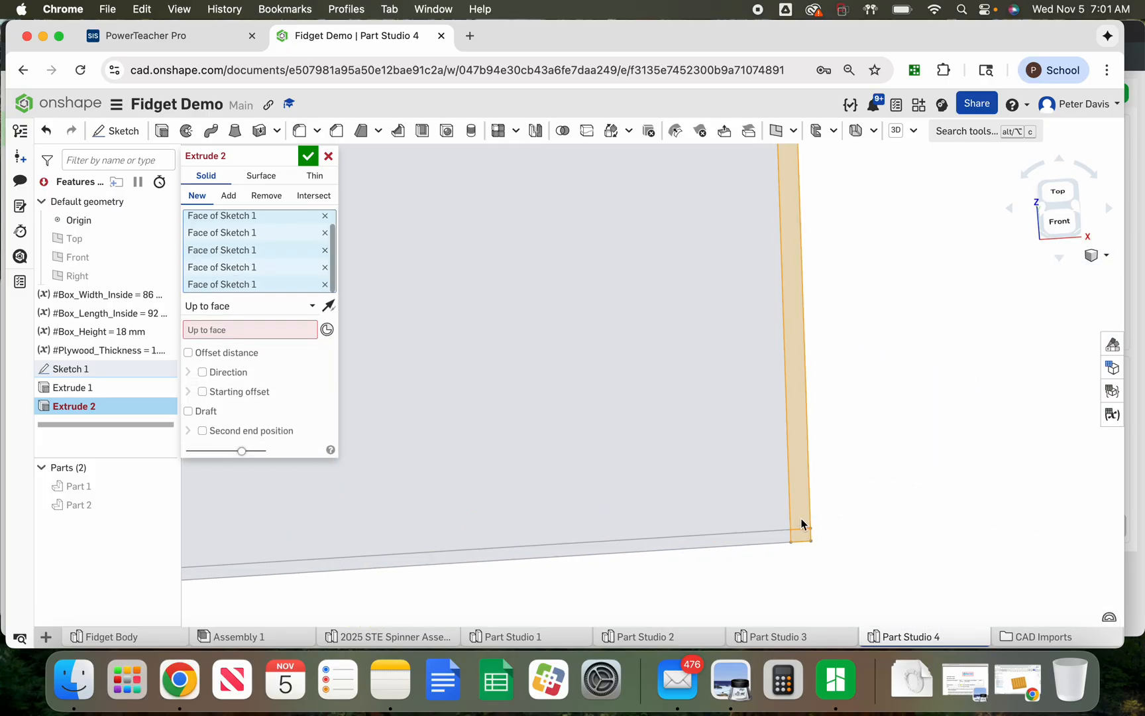
scroll(811, 582, down, 5)
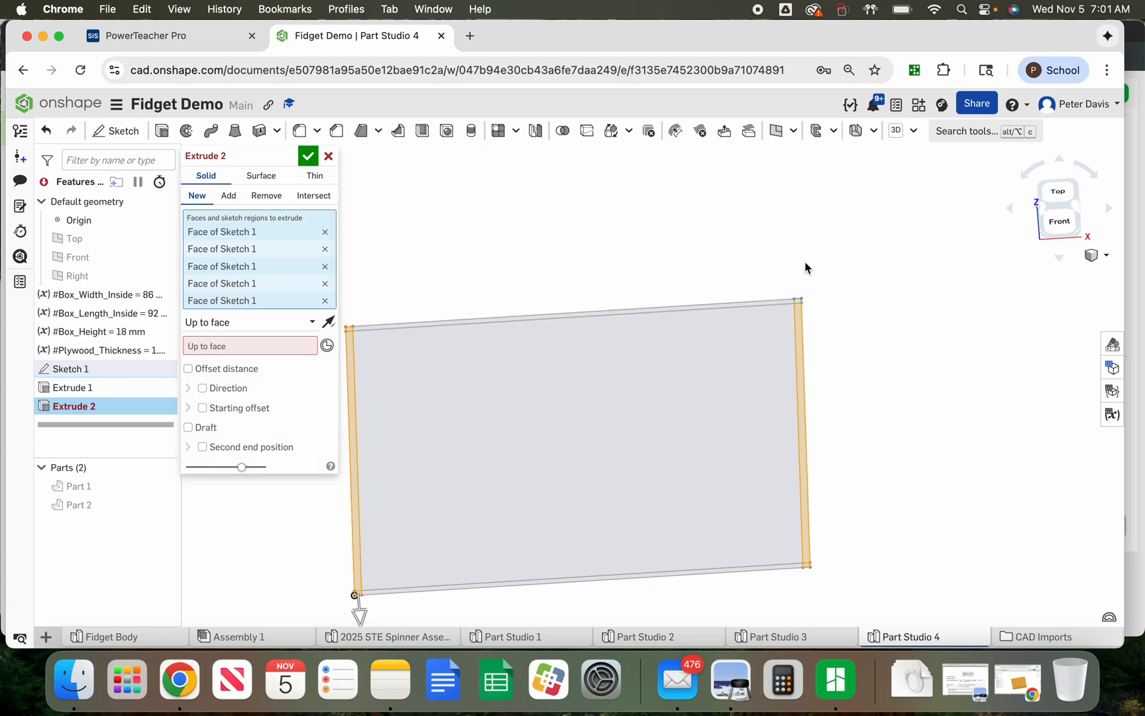
scroll(808, 269, up, 3)
click(786, 331)
scroll(807, 246, down, 5)
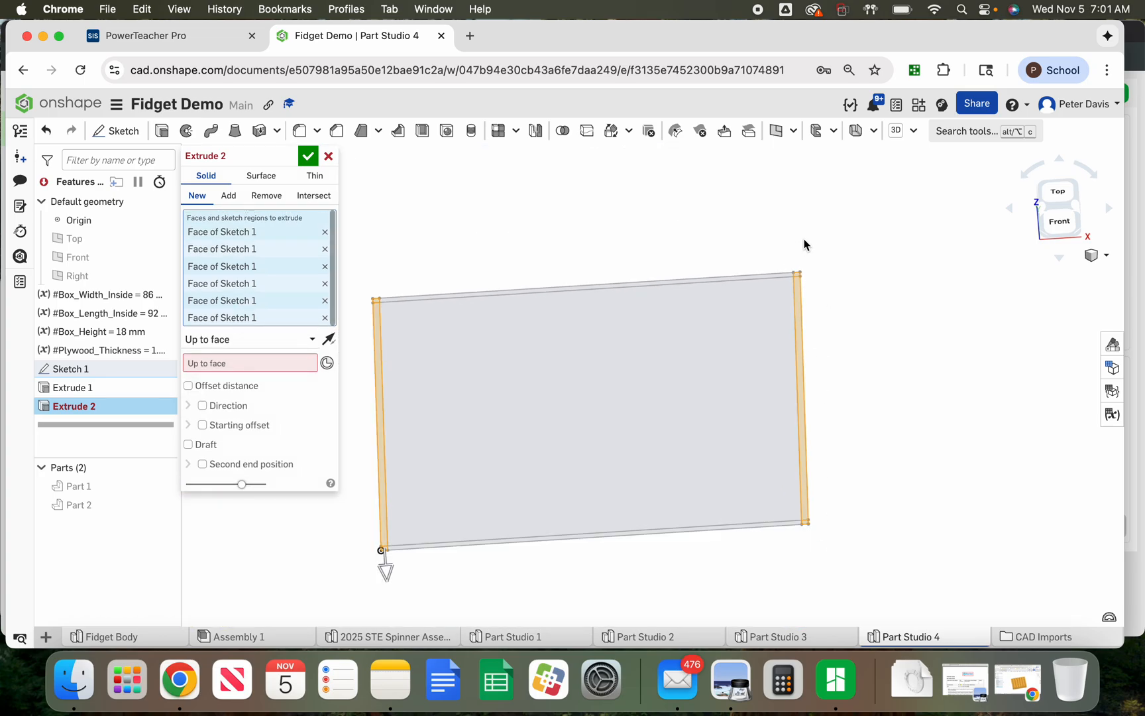
Show Part 2, set its top face as the up-to face, and flip the extrude direction
click(228, 364)
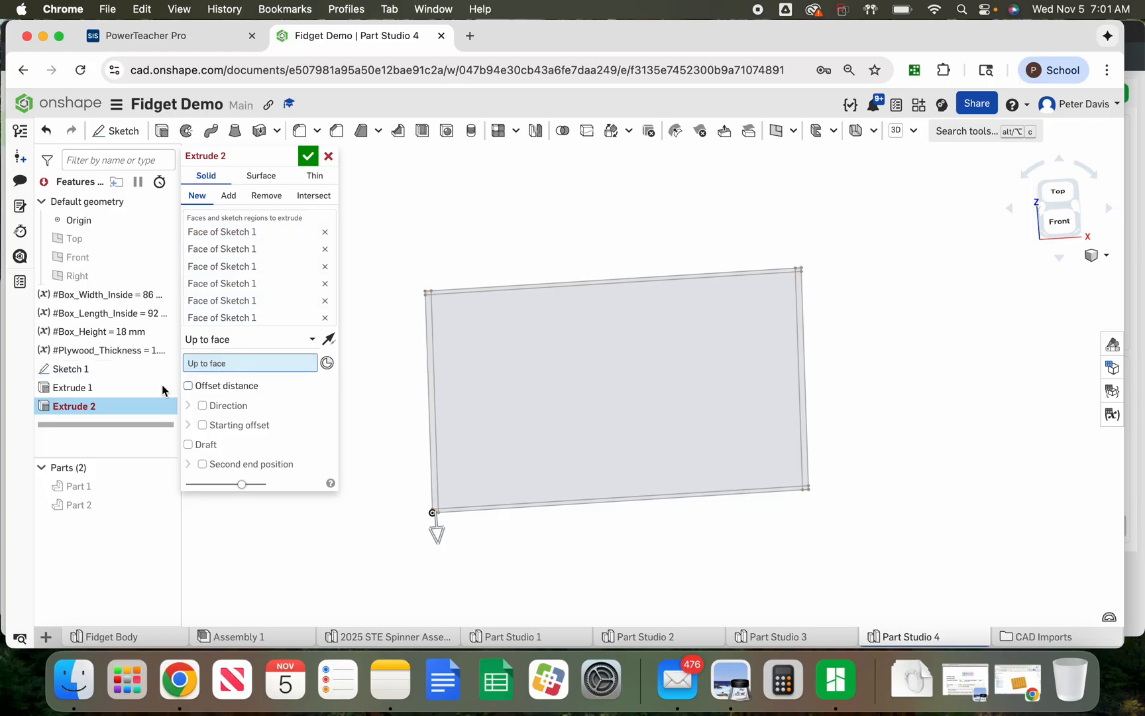
click(162, 504)
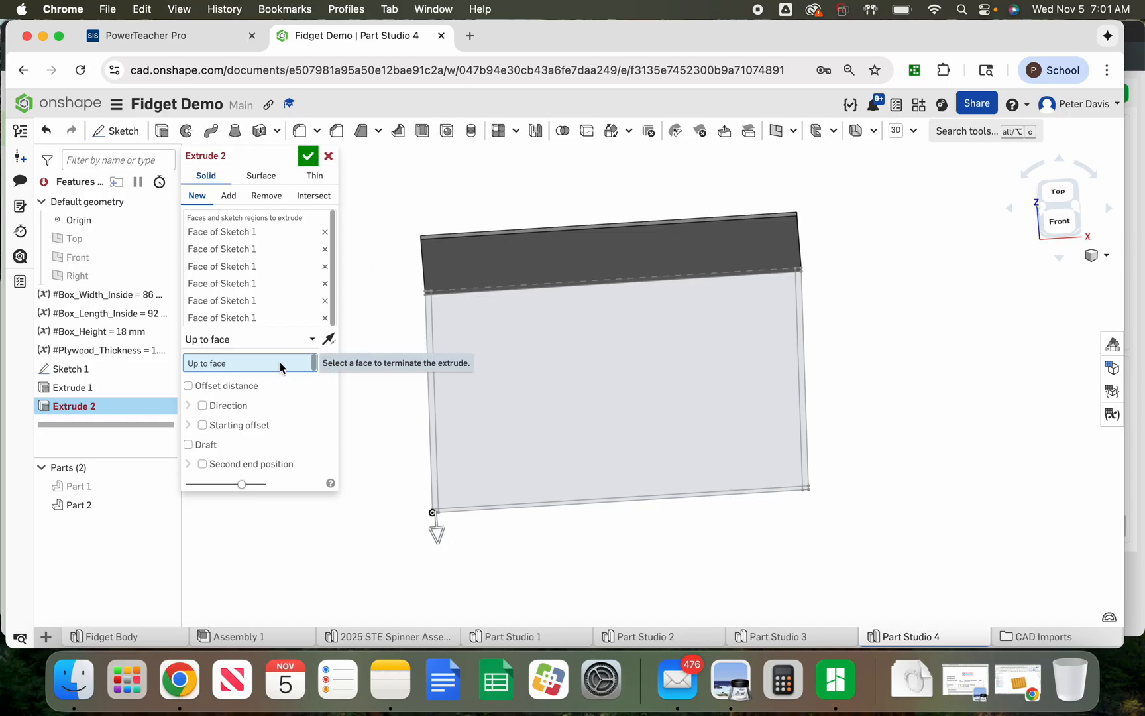
scroll(458, 239, up, 3)
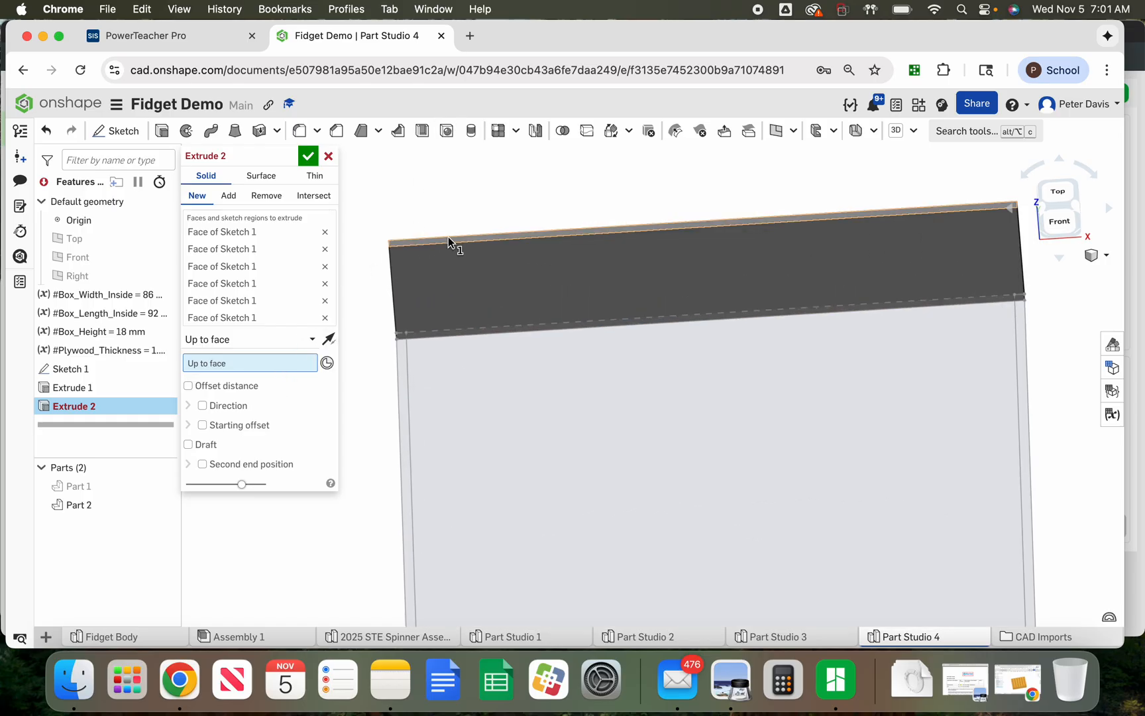
click(448, 236)
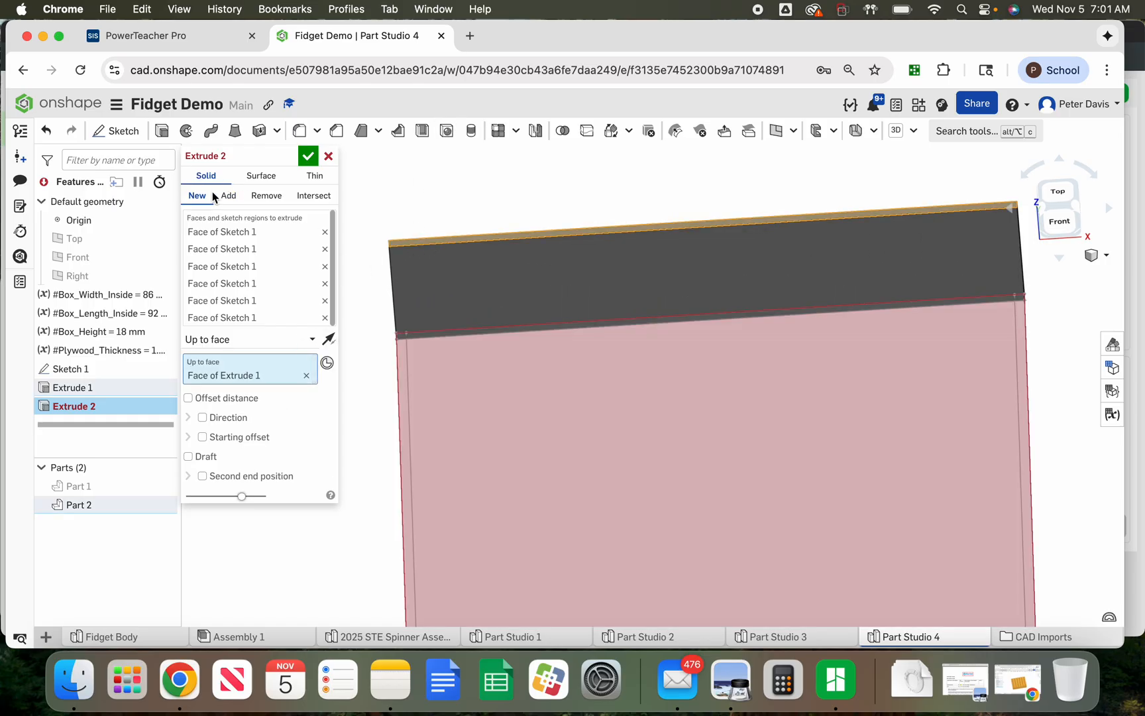
click(327, 338)
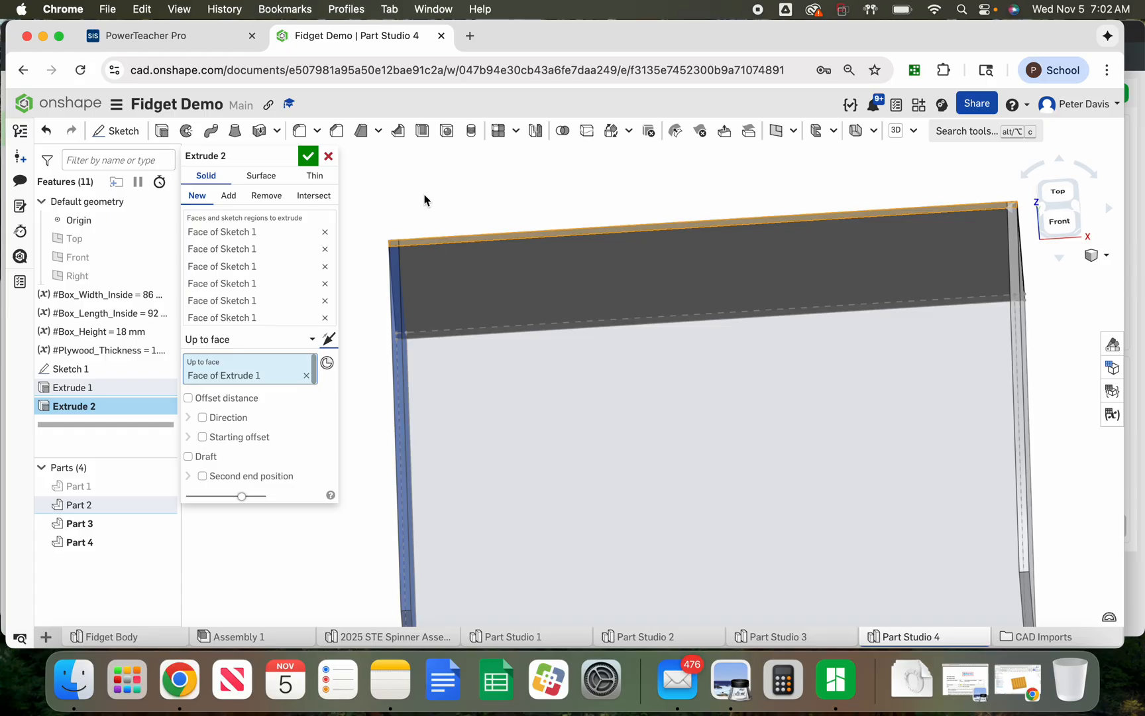
Confirm the second extrude and show Part 1 again
scroll(425, 200, down, 4)
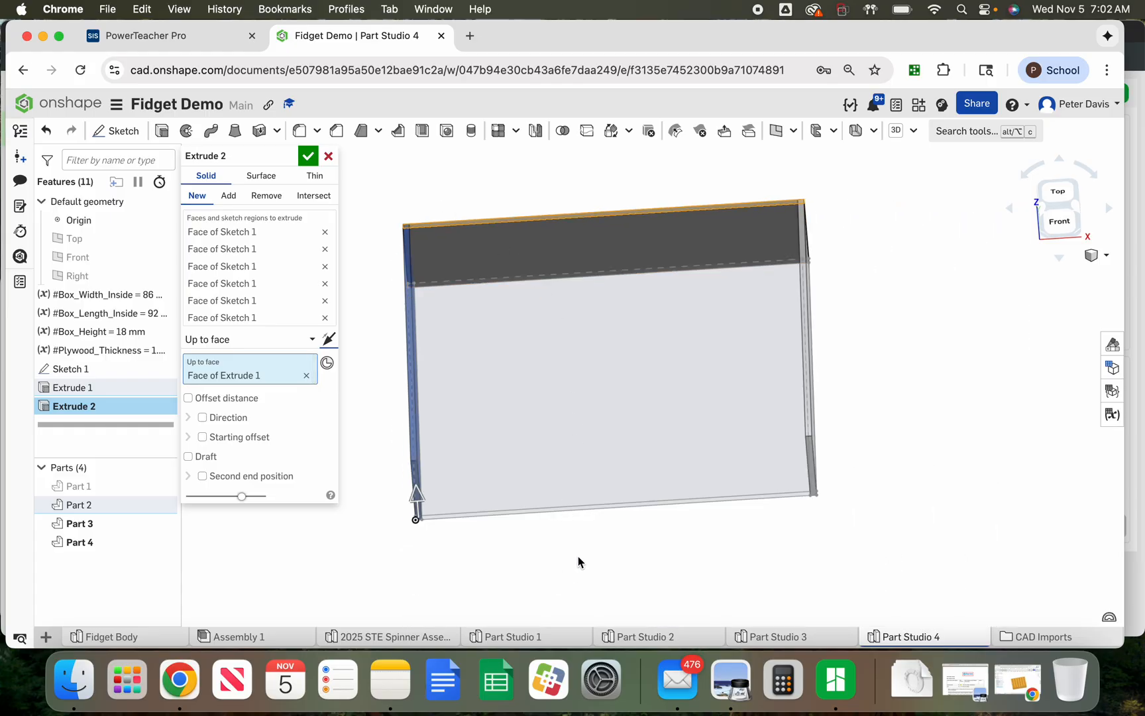
right_drag(579, 557, 580, 574)
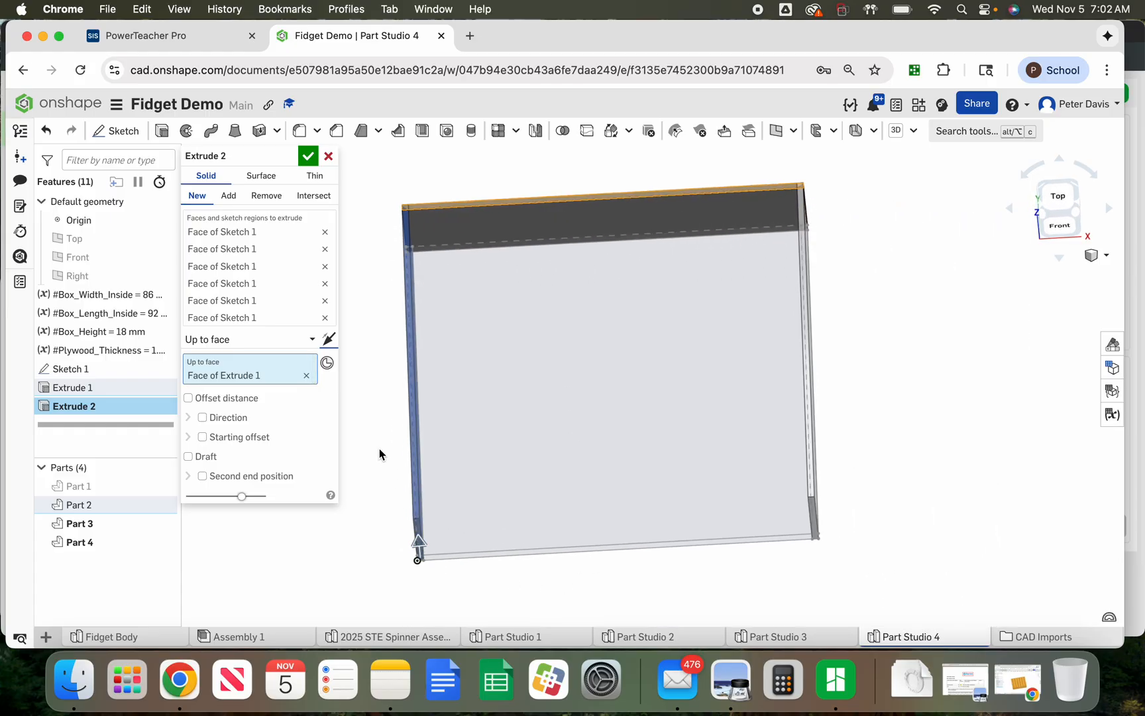
click(312, 161)
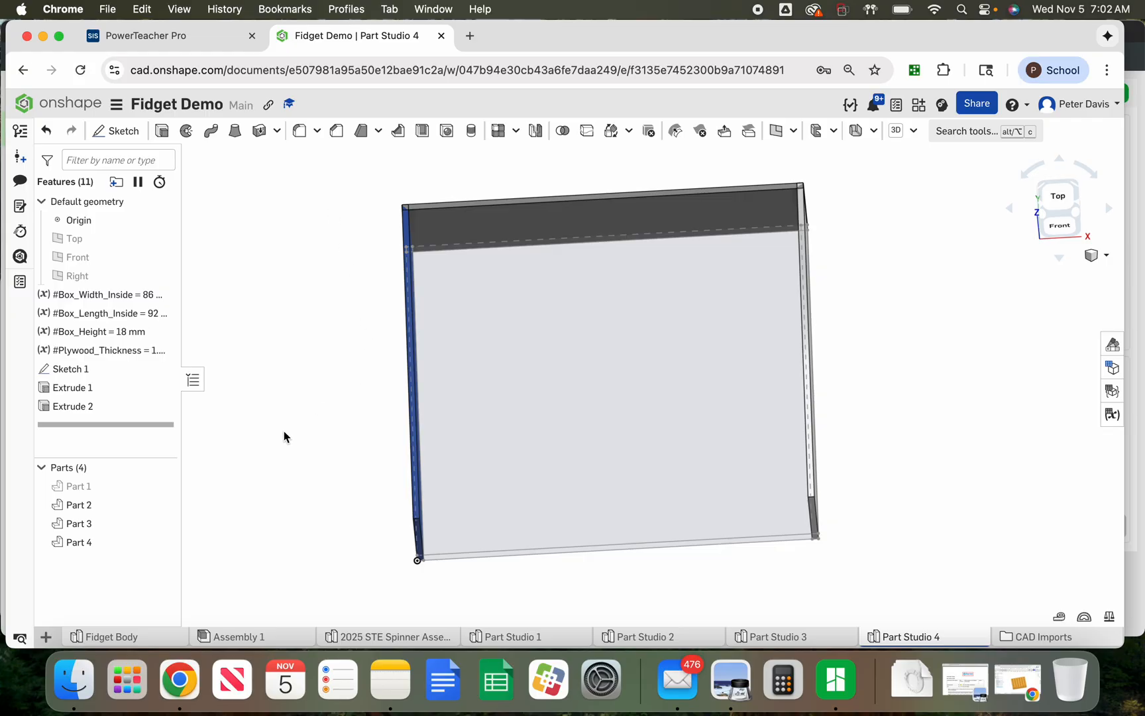
click(161, 485)
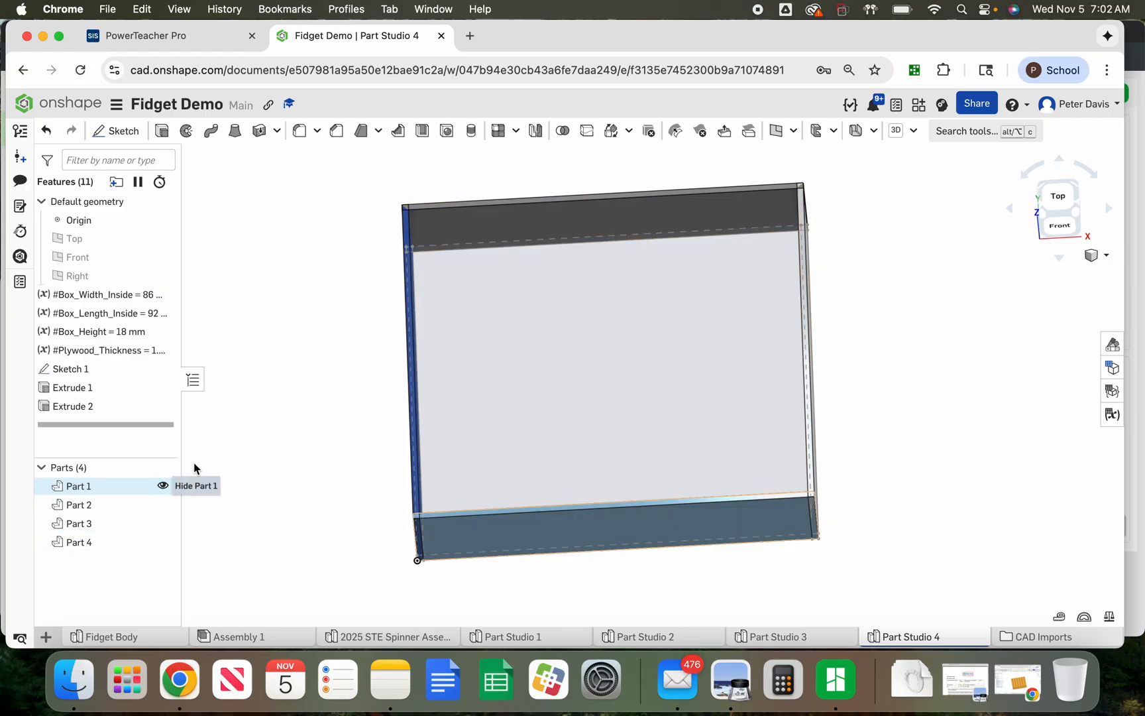
Inspect the box walls and their corner joints from the top view and at close range
scroll(334, 307, down, 1)
click(1064, 207)
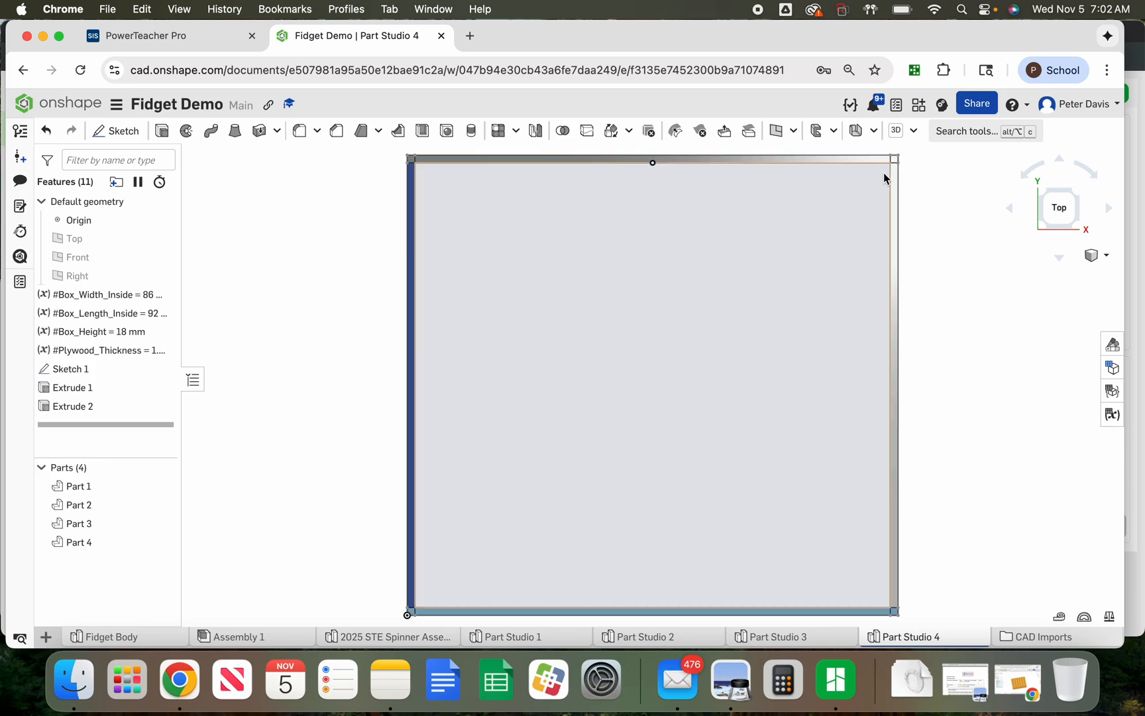
scroll(402, 159, up, 3)
scroll(378, 151, up, 4)
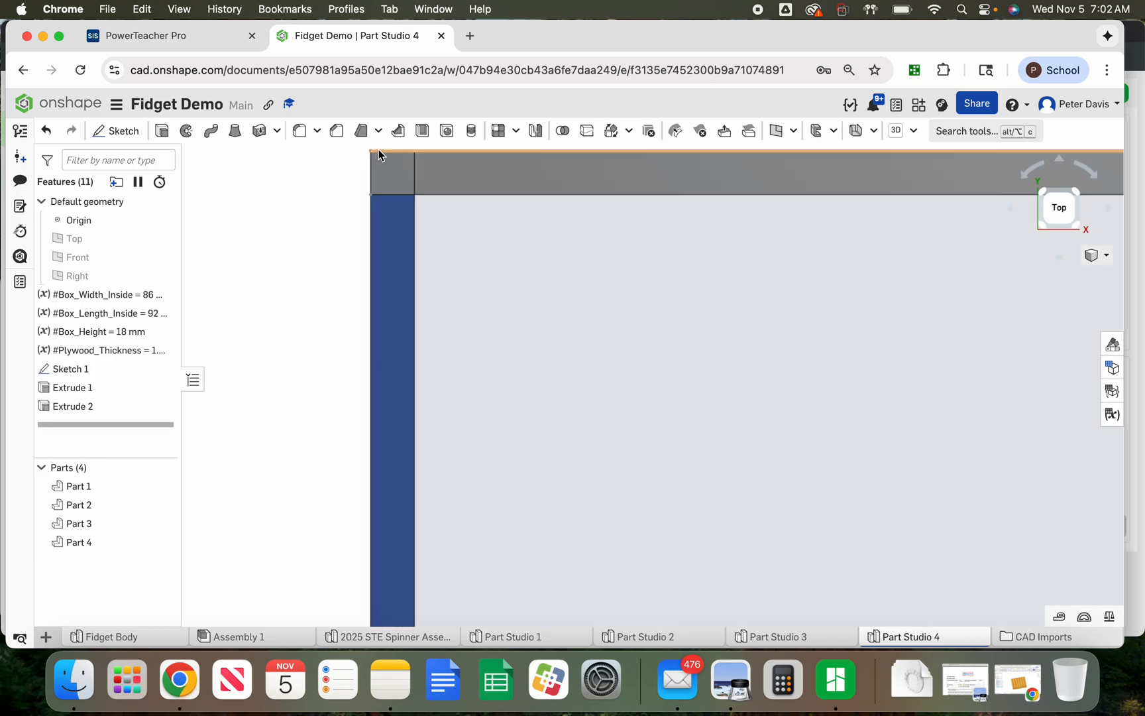
right_drag(332, 270, 350, 300)
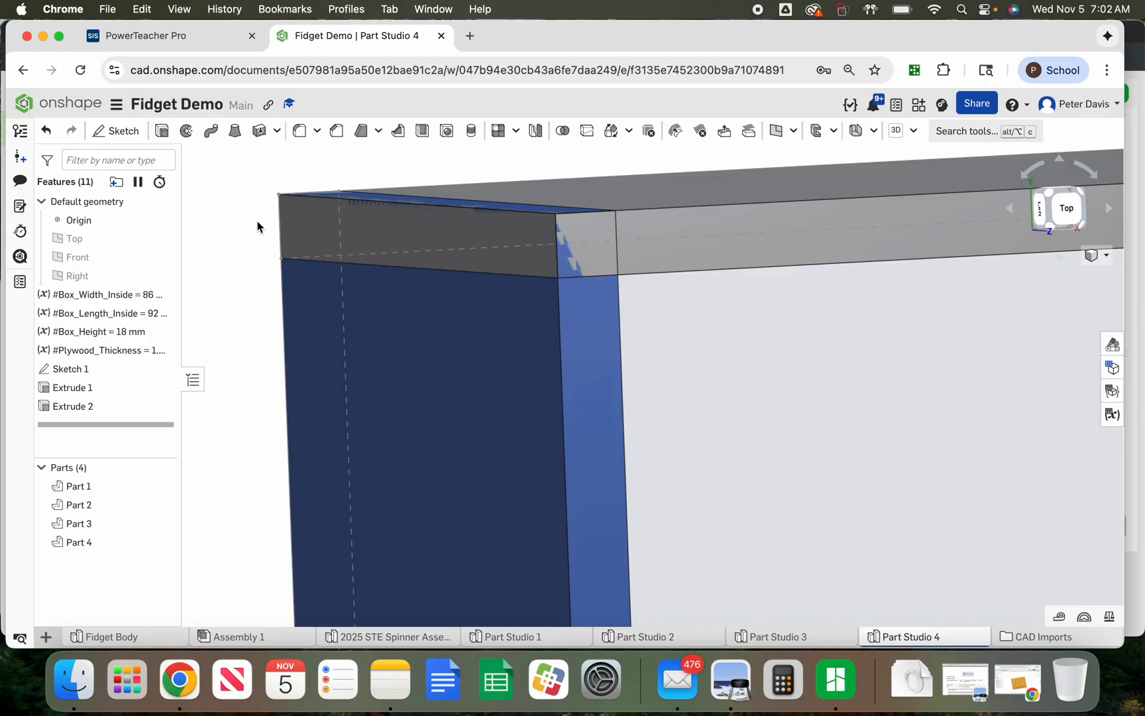
scroll(249, 206, down, 5)
scroll(252, 201, down, 10)
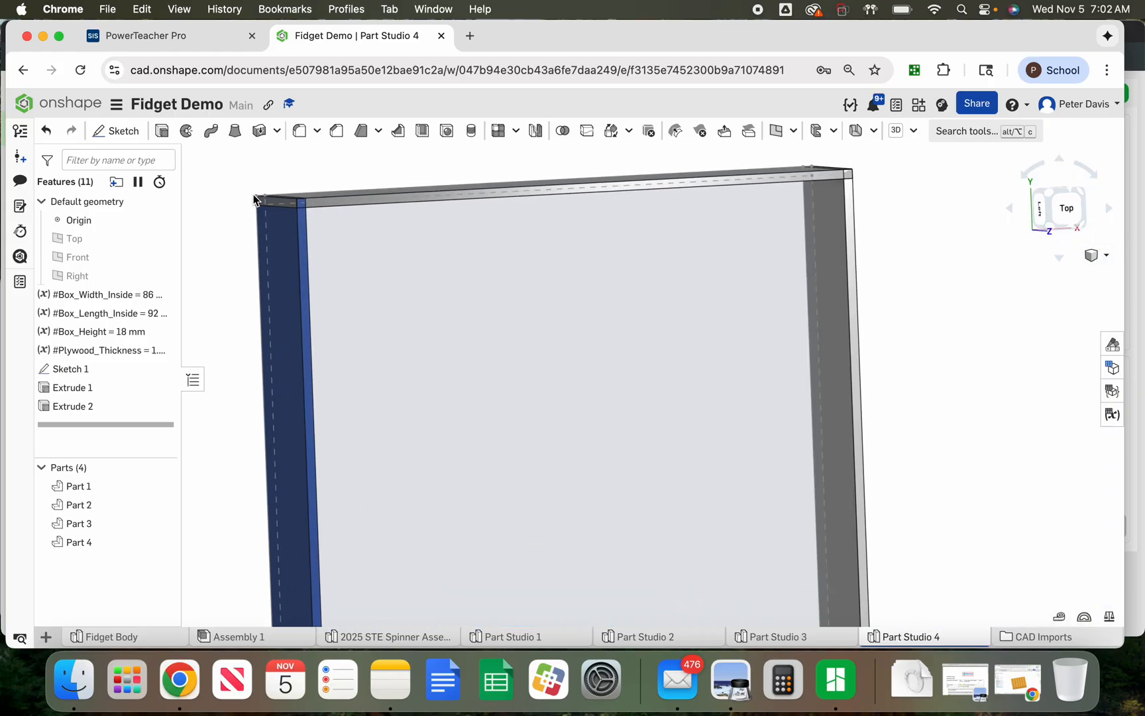
right_drag(611, 571, 687, 579)
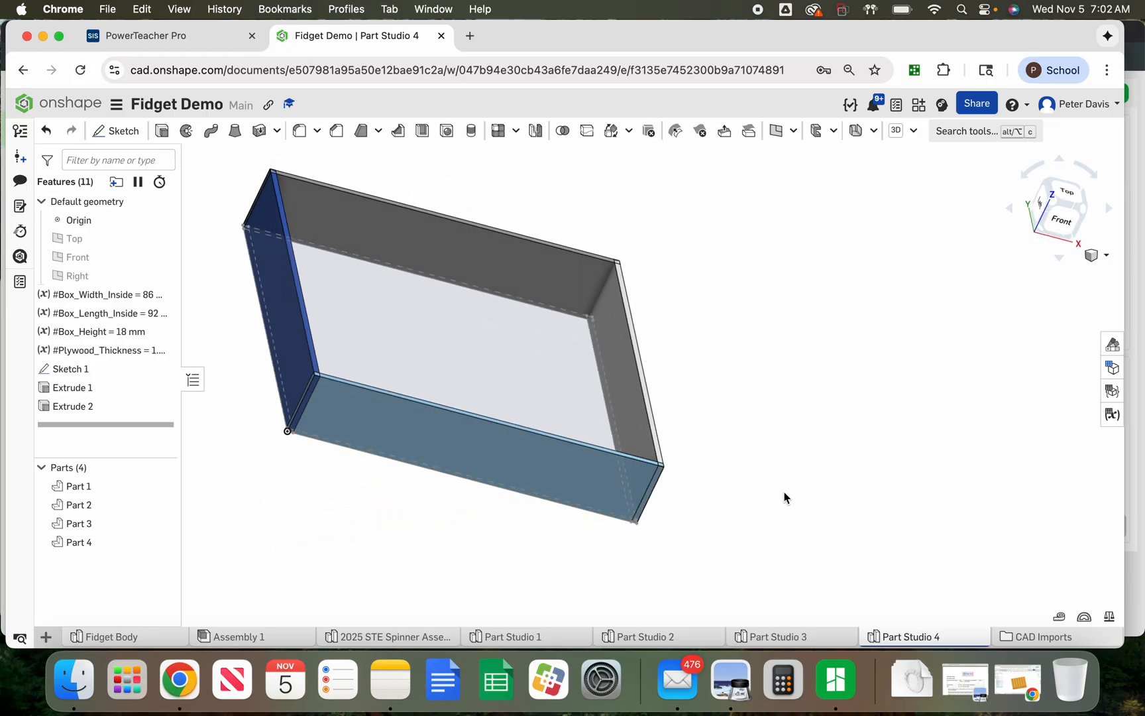
Create a mid plane between an end-wall face of Extrude 2 and a face of Sketch 1 at the box's corner
click(778, 136)
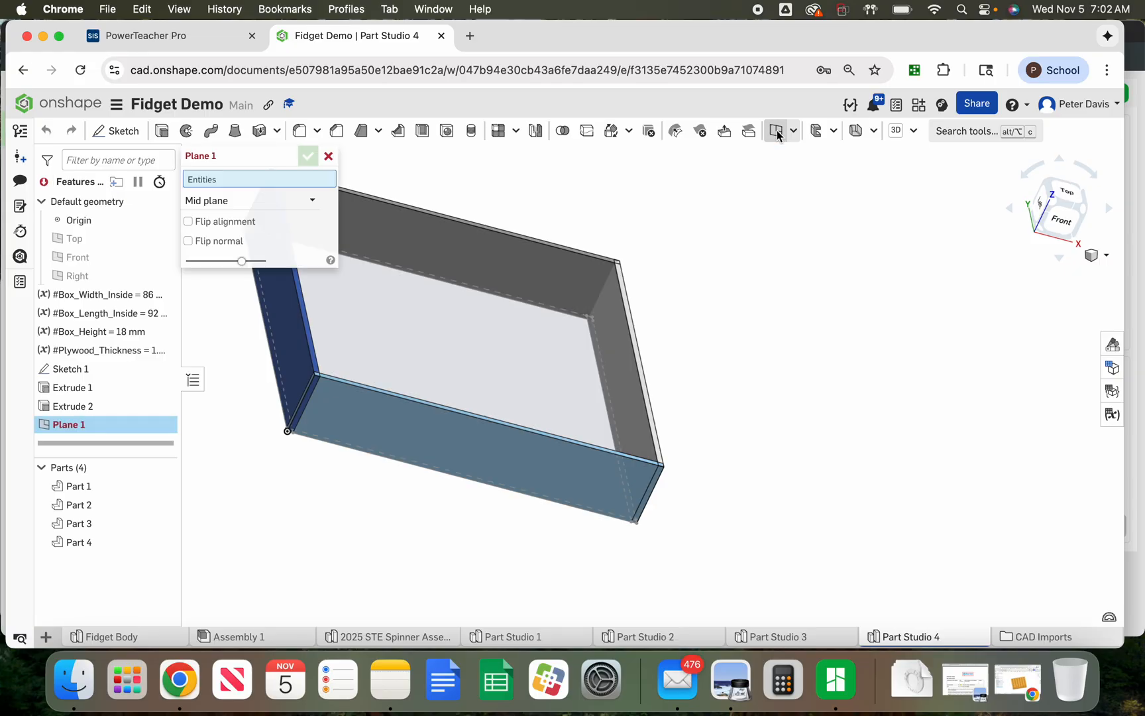
click(298, 200)
click(213, 317)
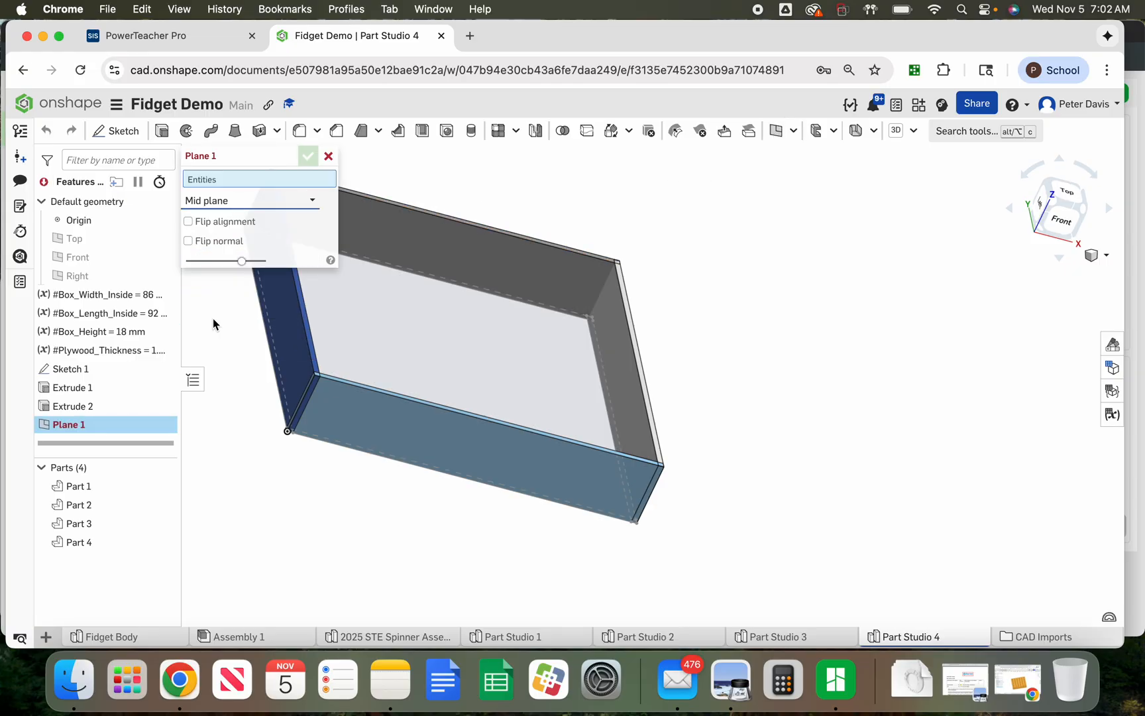
scroll(298, 383, up, 5)
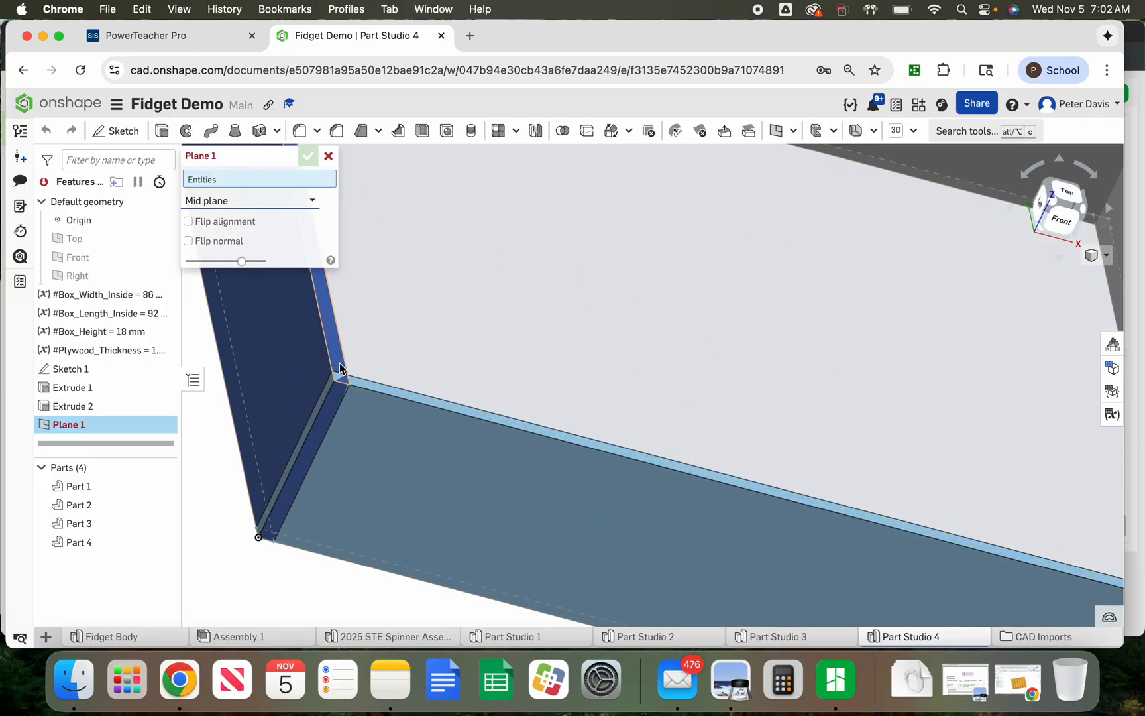
click(339, 364)
right_drag(275, 577, 297, 535)
scroll(301, 527, down, 5)
scroll(334, 338, up, 5)
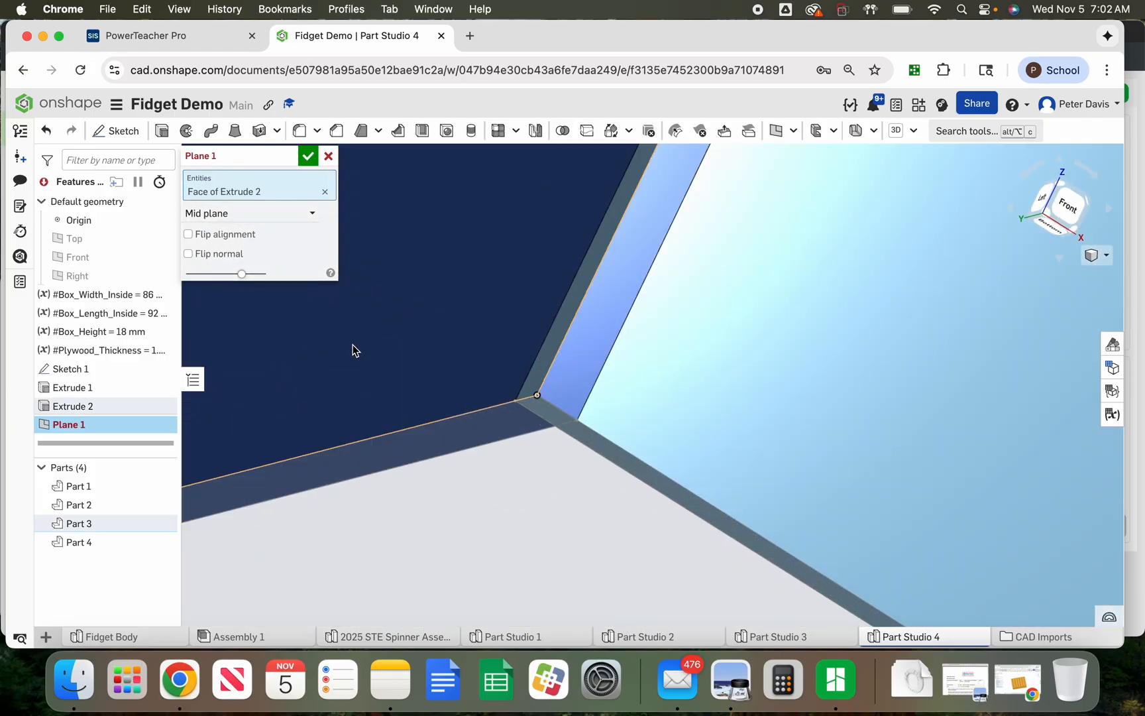
click(490, 430)
scroll(495, 439, down, 5)
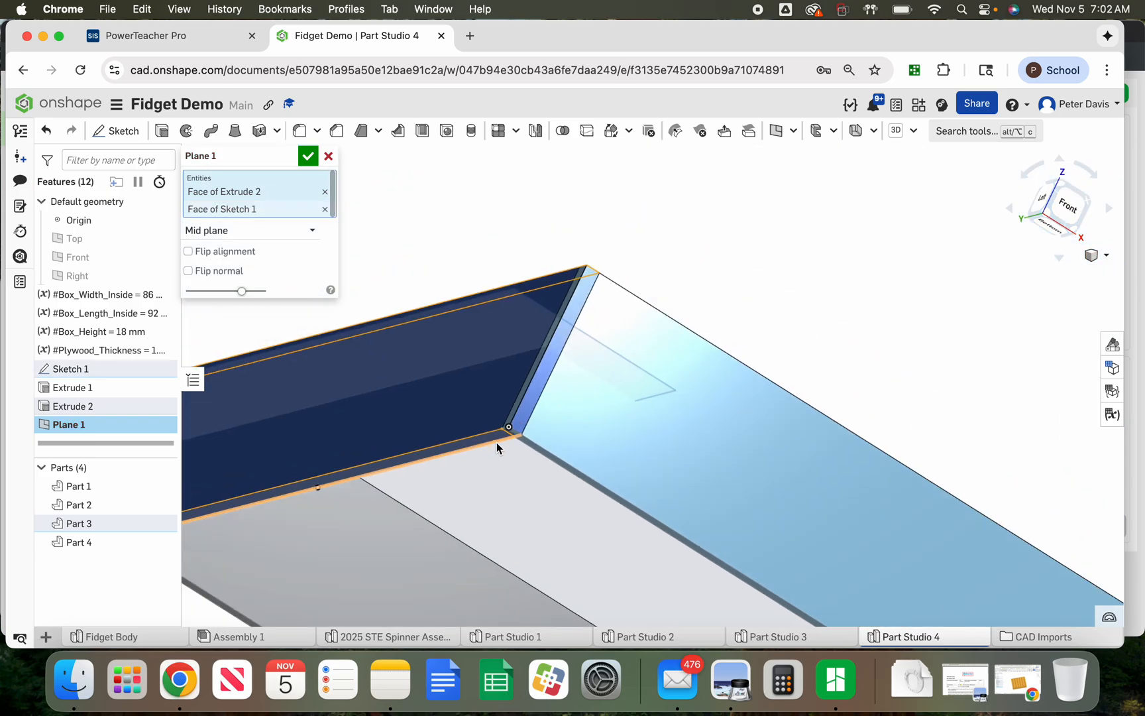
right_drag(606, 312, 591, 373)
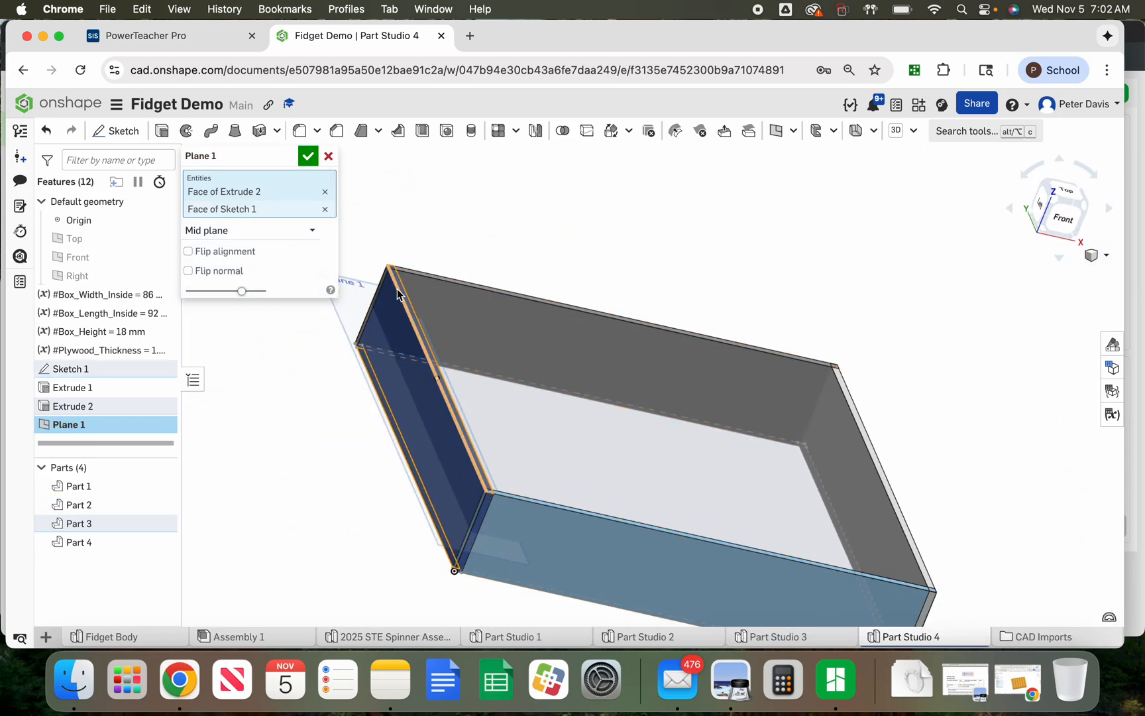
click(308, 156)
Hide all parts and extrude the whole sketch footprint as a new panel with depth #Plywood_Thickness
scroll(303, 215, down, 5)
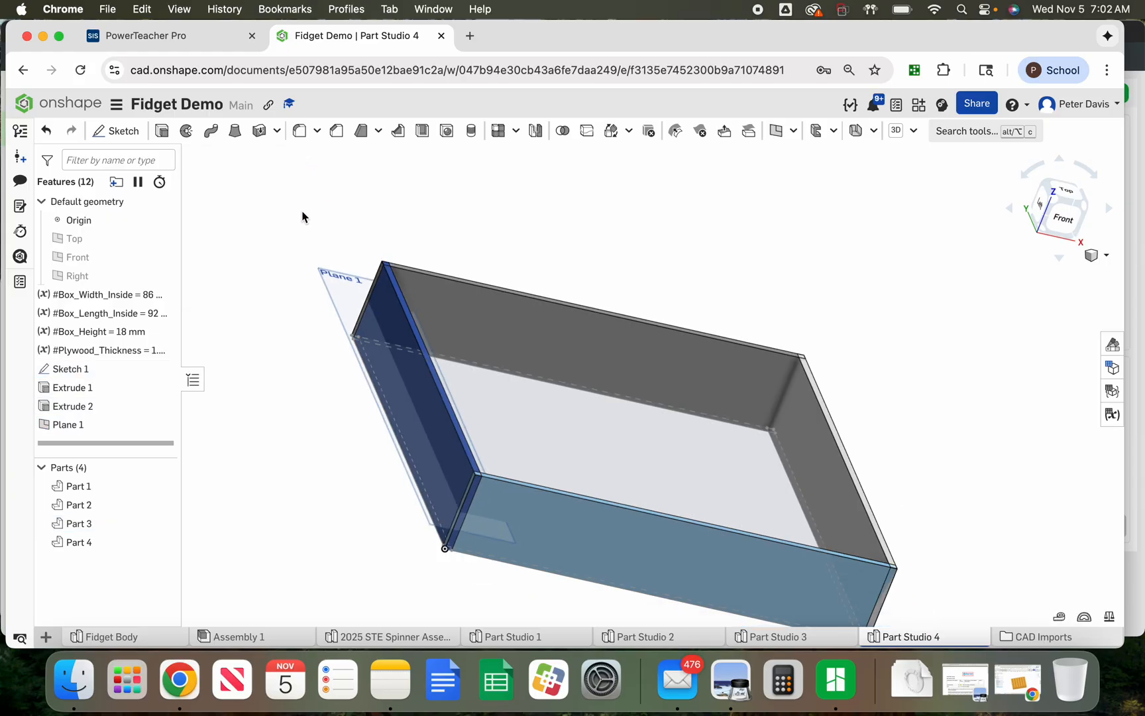
right_drag(304, 212, 638, 226)
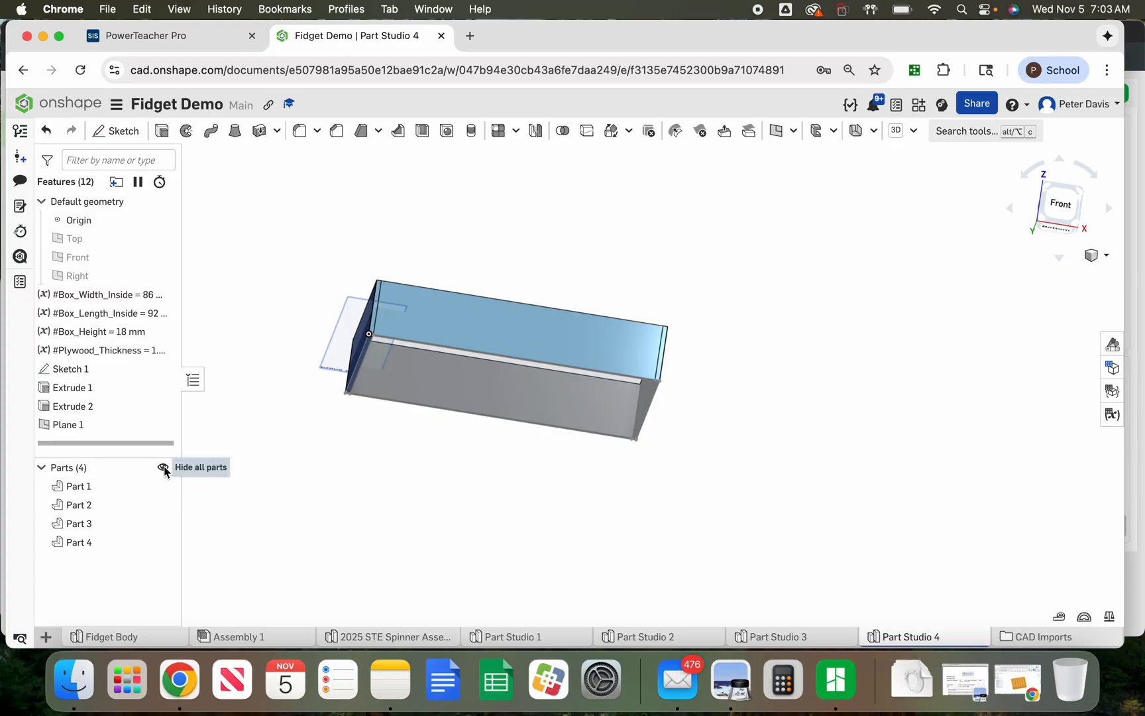
click(164, 469)
right_drag(259, 260, 253, 303)
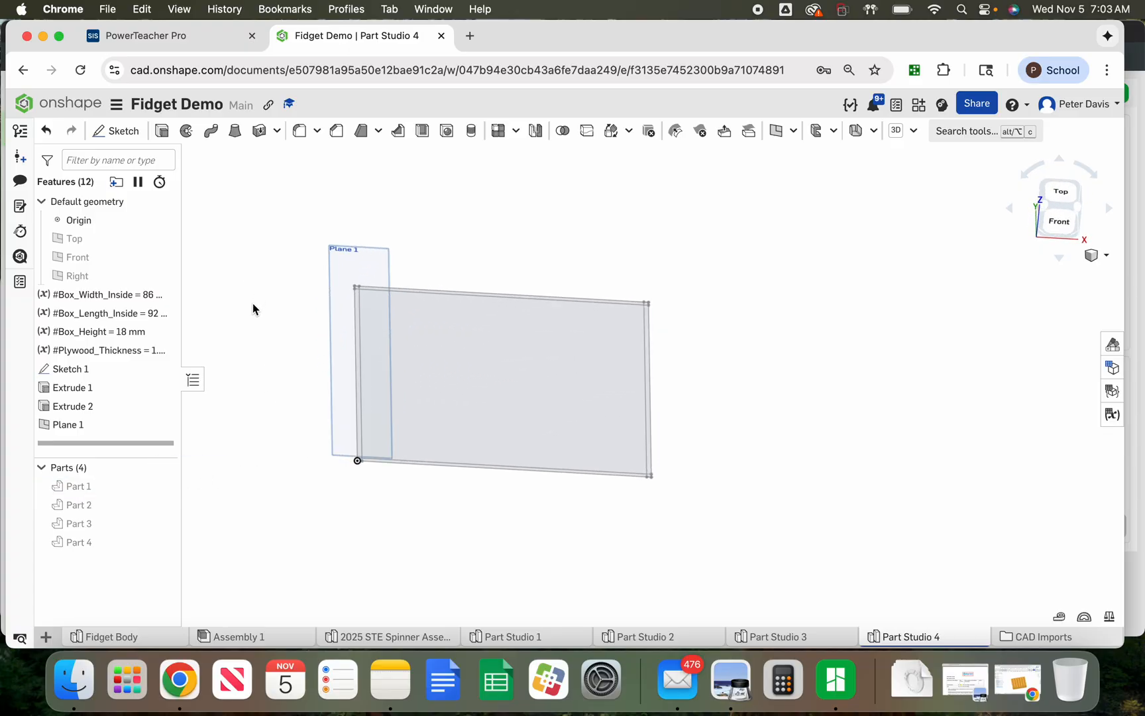
click(162, 131)
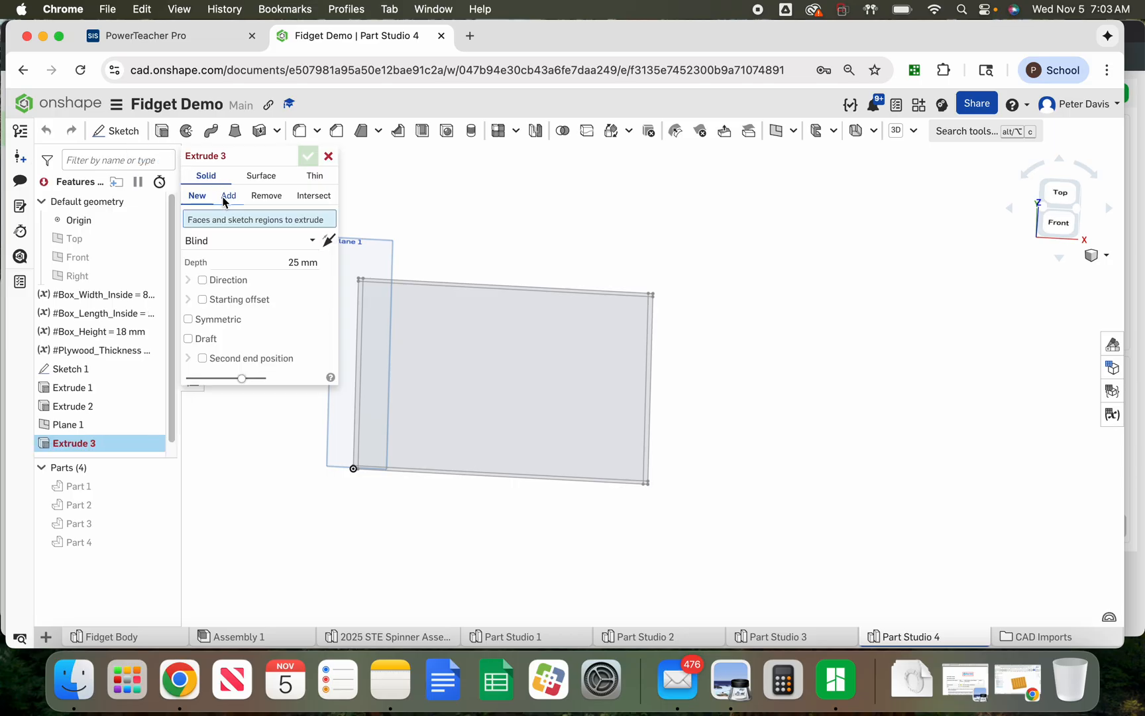
click(247, 267)
text(pl)
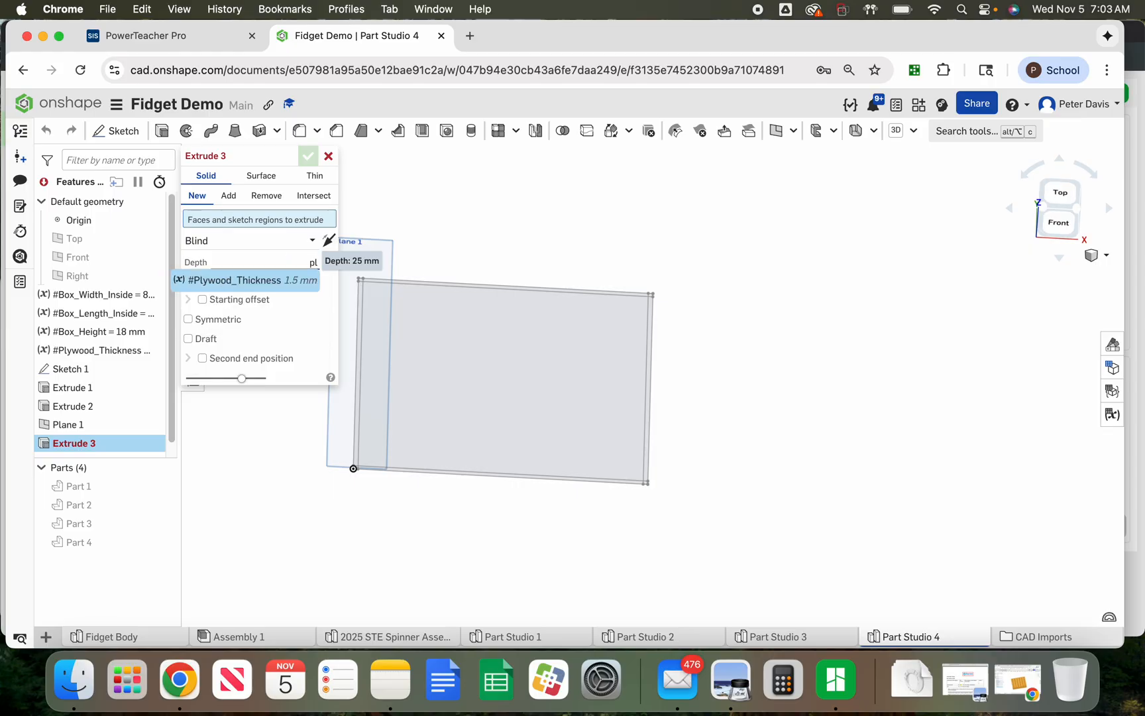
click(235, 279)
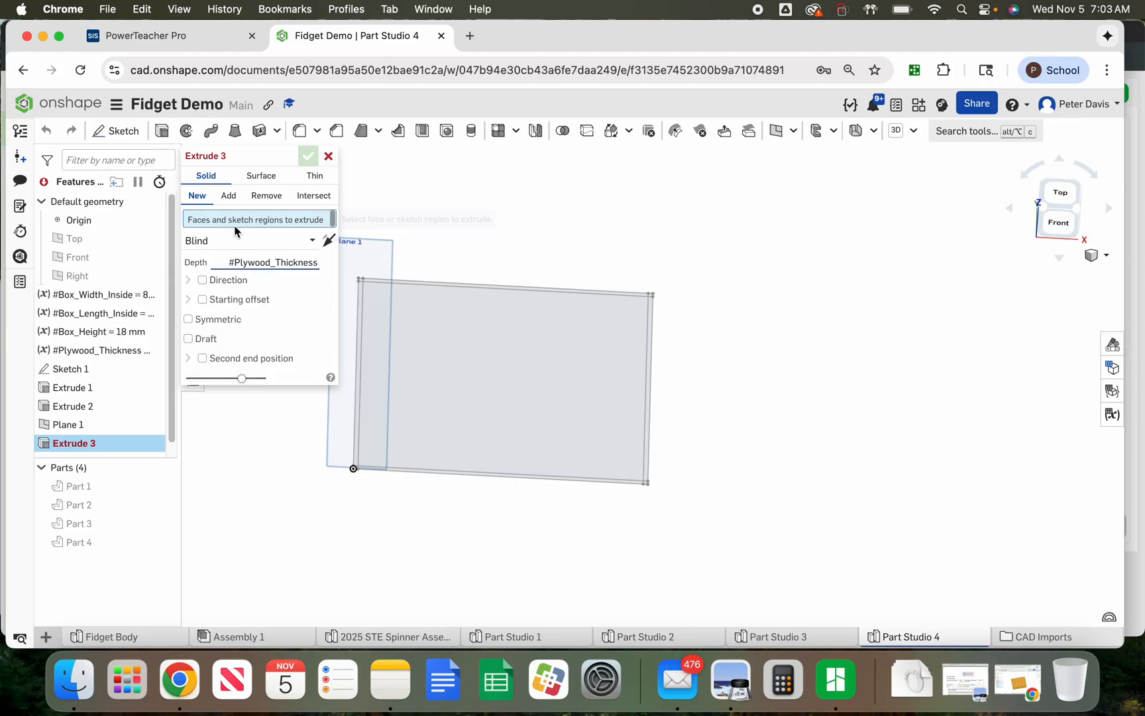
key(Return)
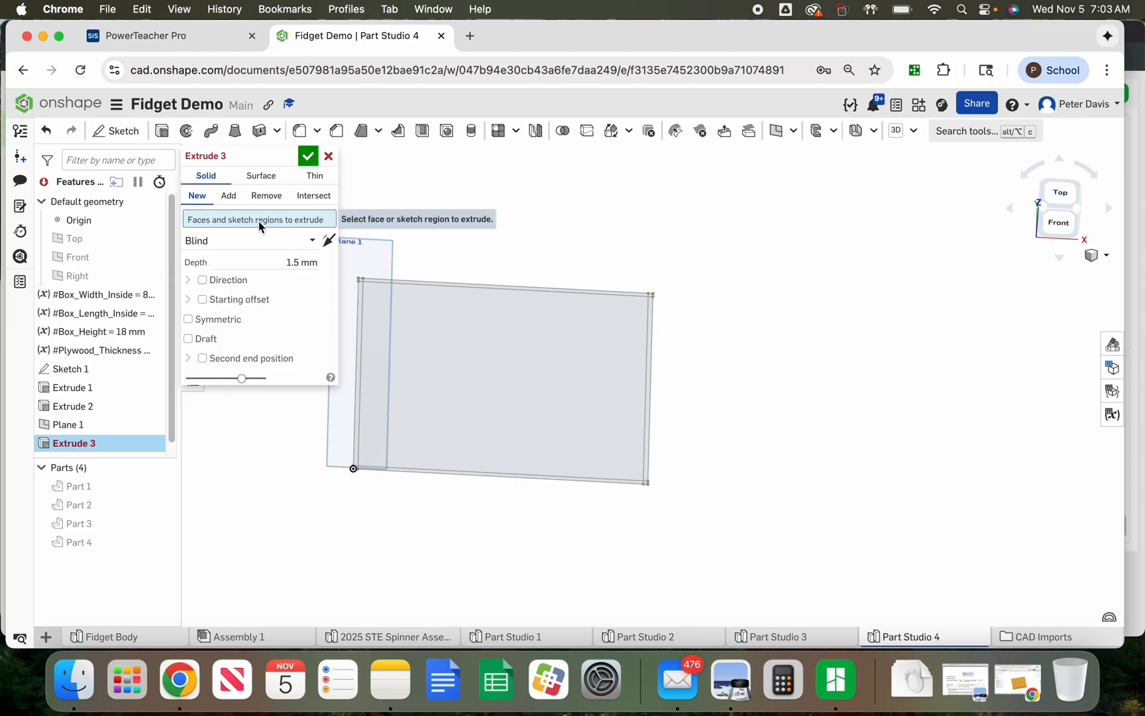
scroll(788, 365, down, 3)
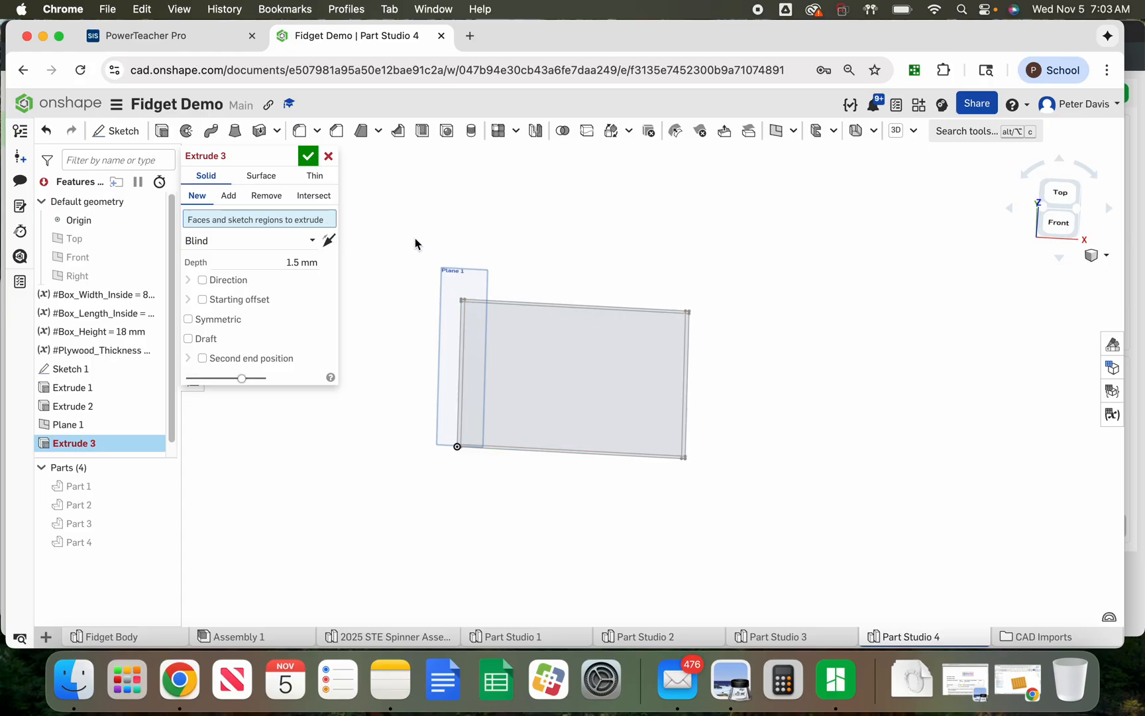
drag(588, 438, 764, 518)
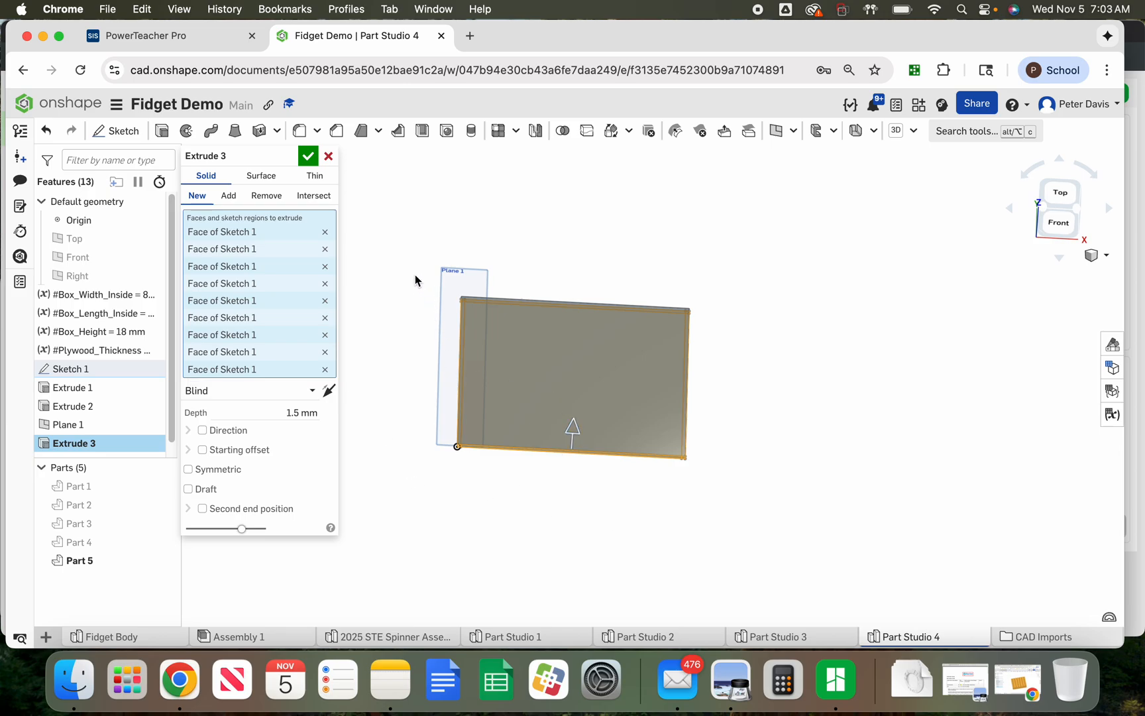
click(309, 157)
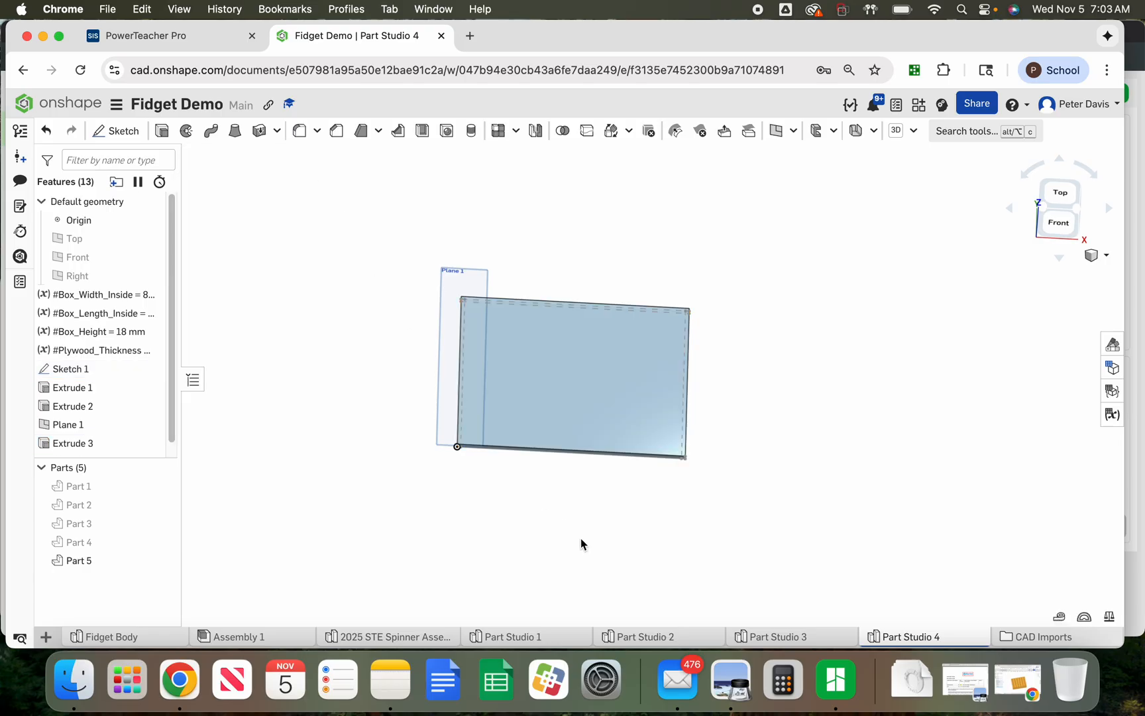
Show all parts again and check the new bottom panel's position against the walls and Plane 1
click(163, 467)
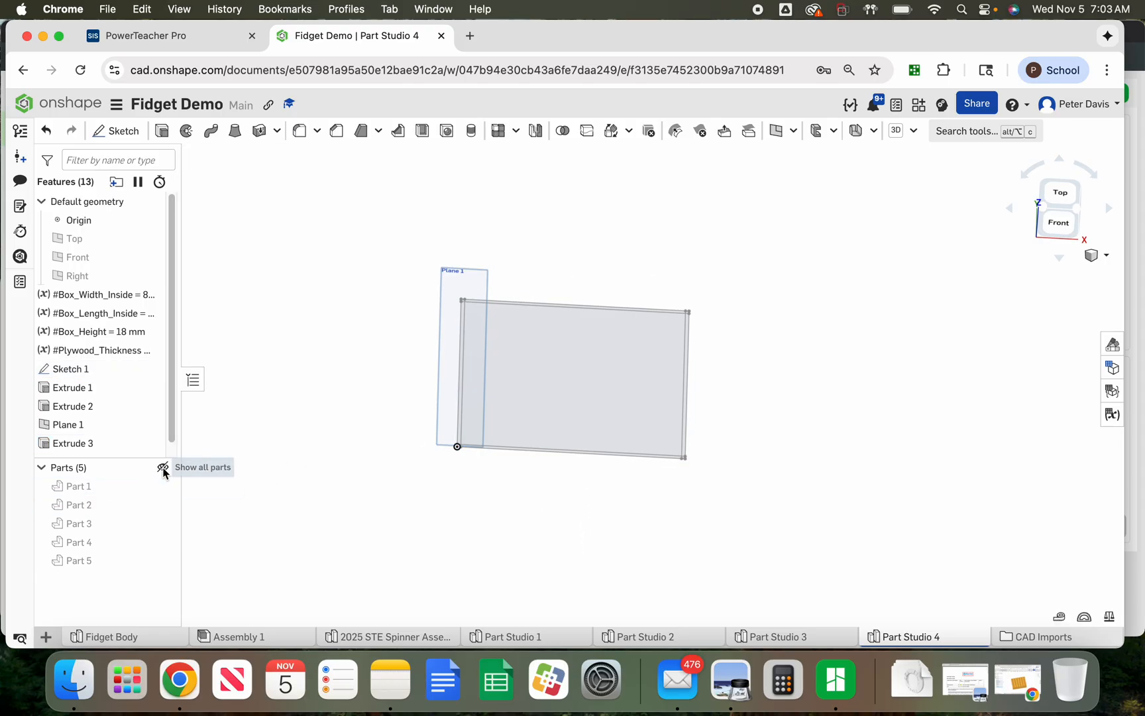
click(163, 468)
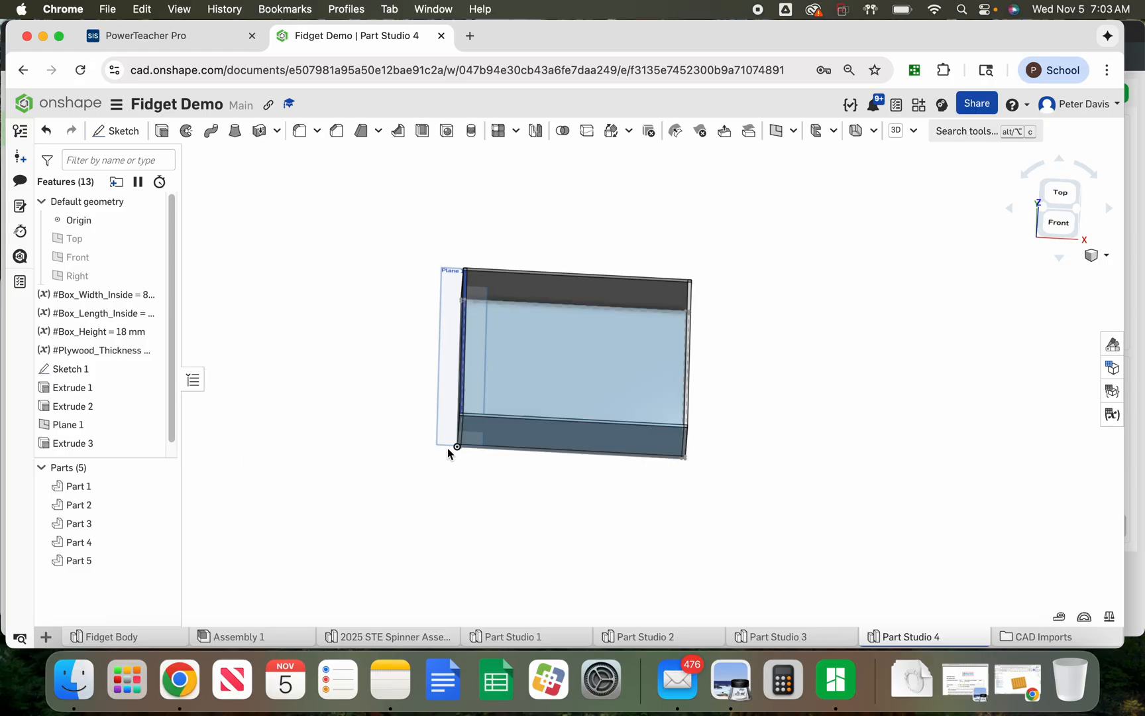
scroll(457, 445, up, 5)
right_drag(470, 437, 477, 496)
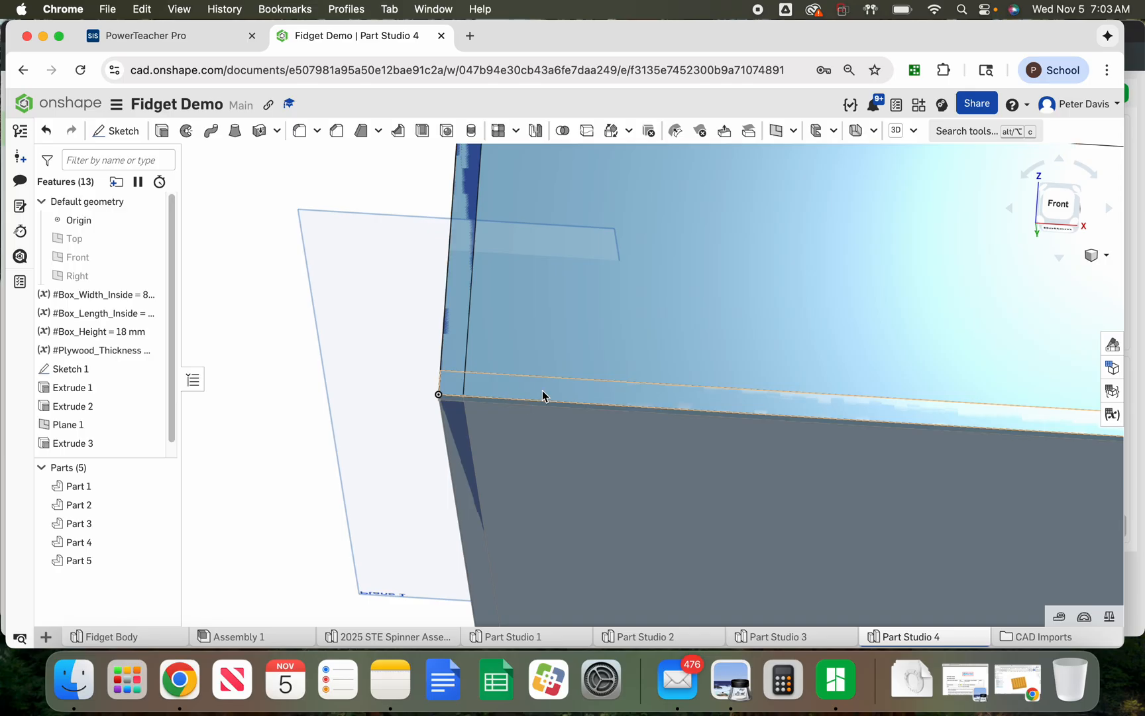
scroll(258, 398, down, 5)
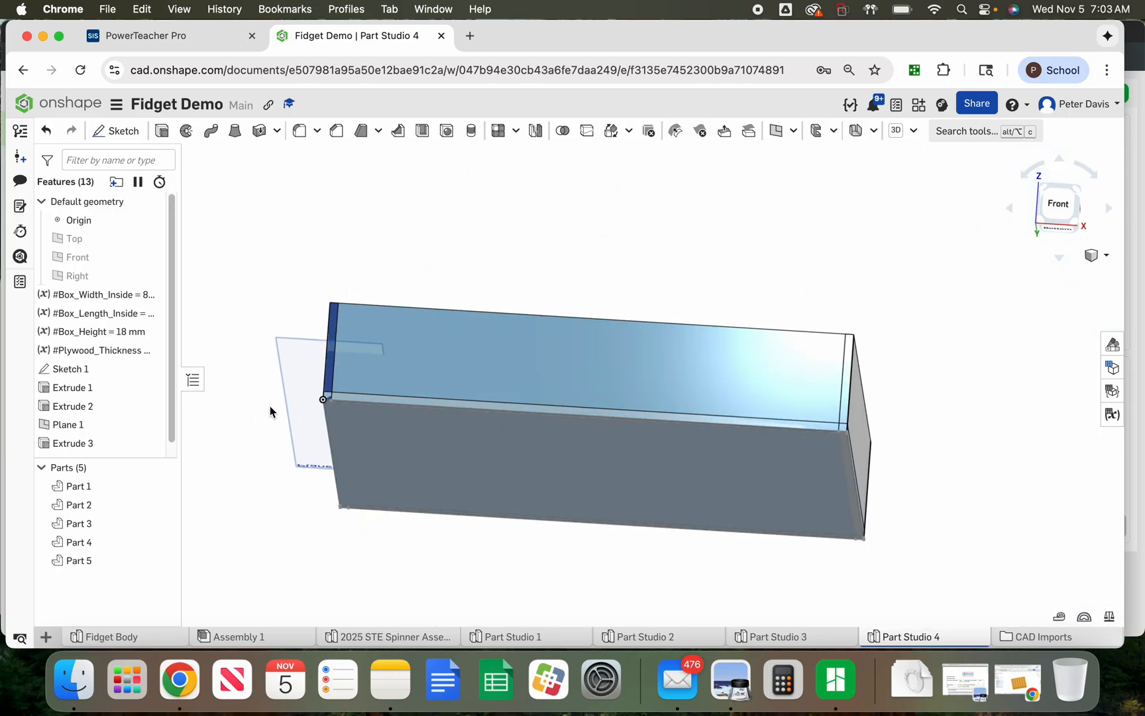
right_drag(275, 346, 281, 373)
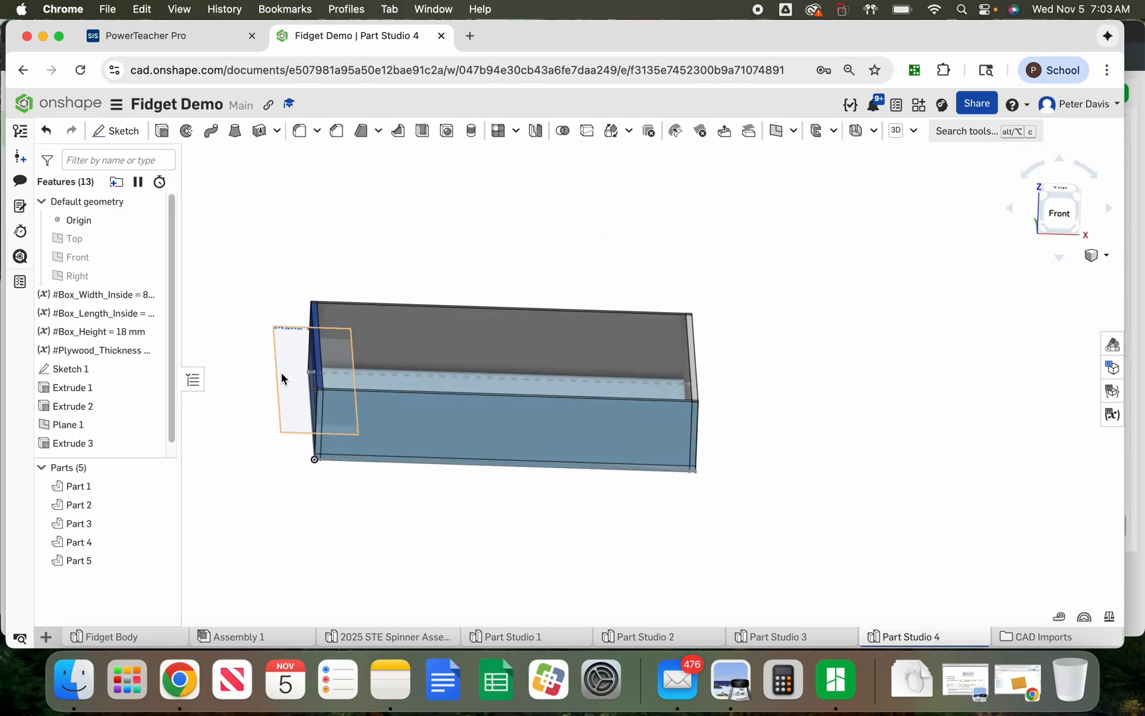
scroll(174, 433, down, 1)
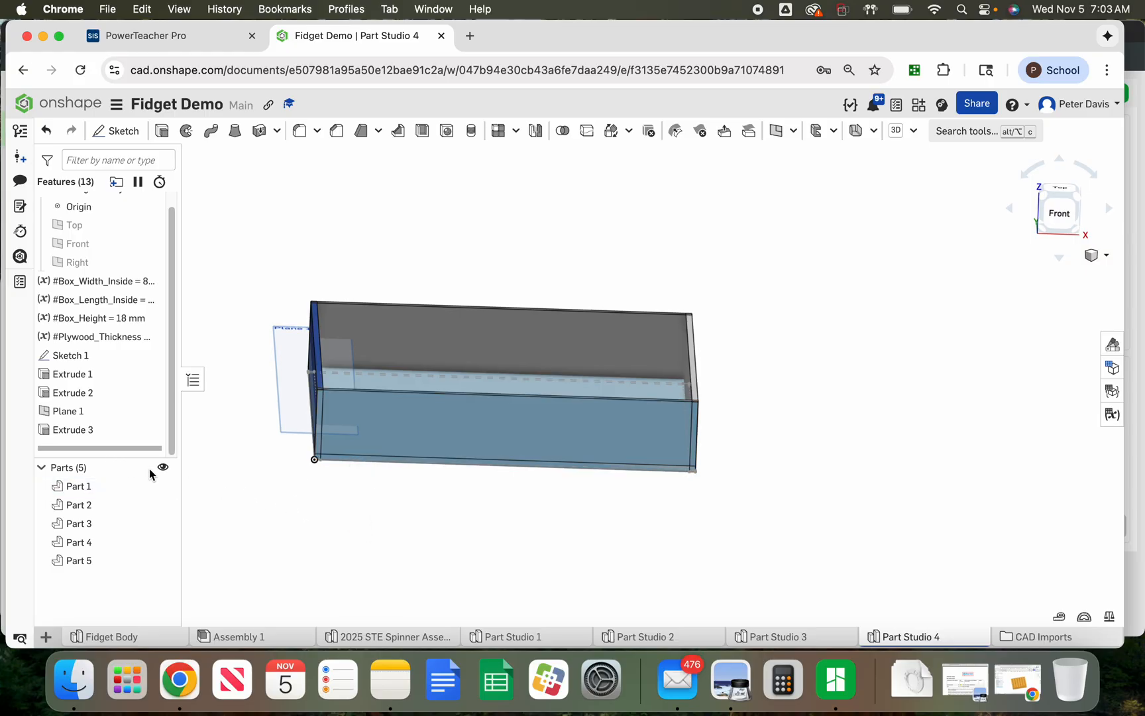
Mirror Part 5 about Plane 1 to create the opposite panel
click(537, 132)
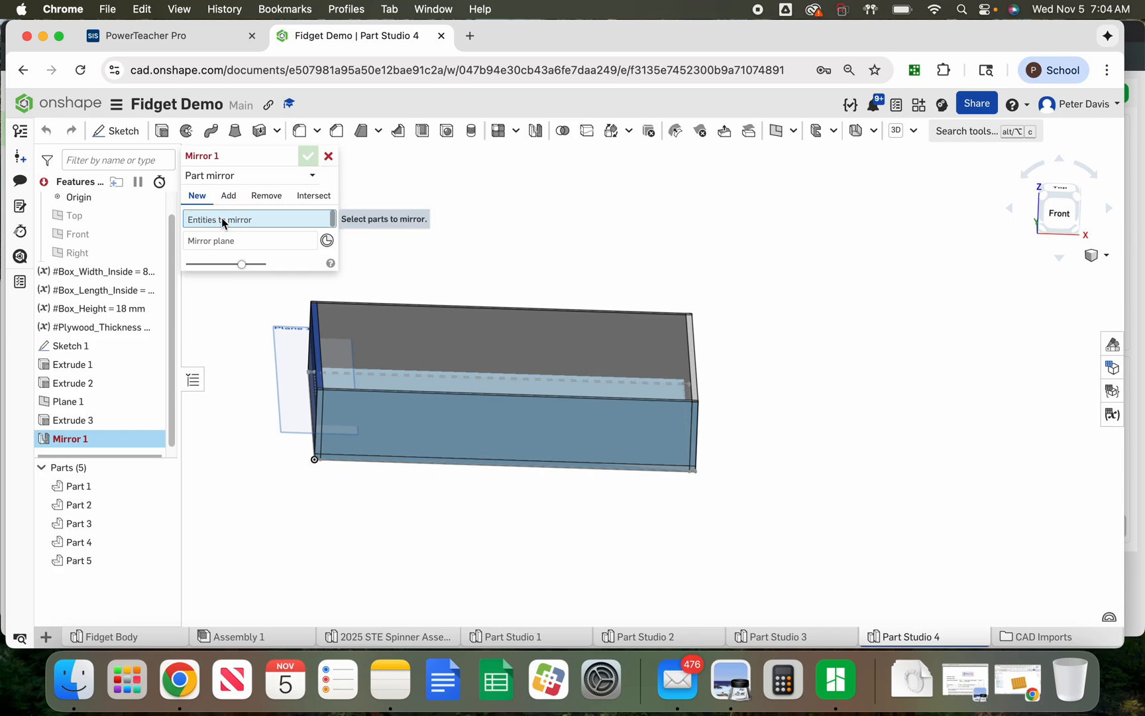
click(90, 562)
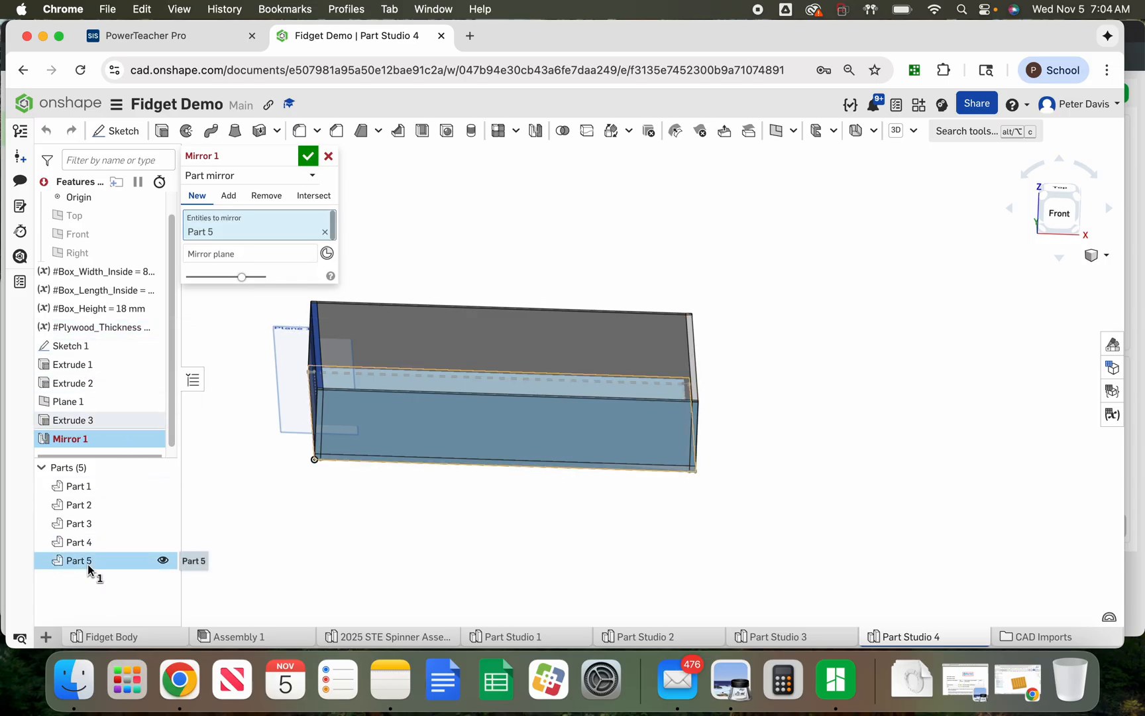
click(203, 255)
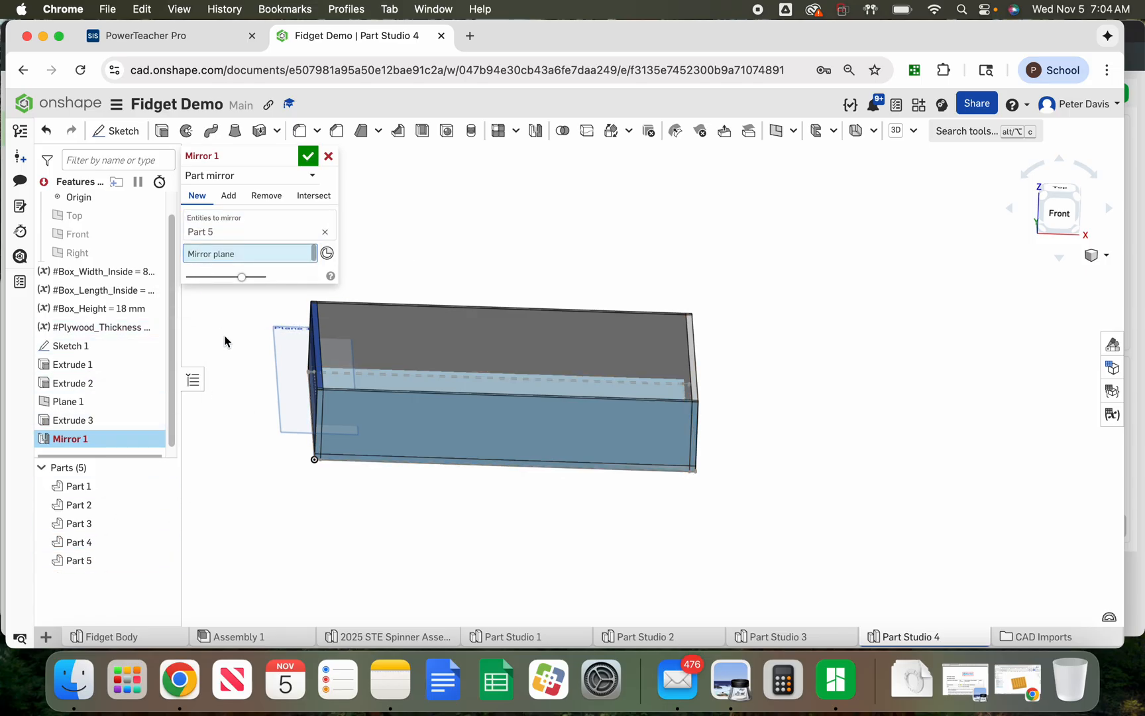
click(285, 347)
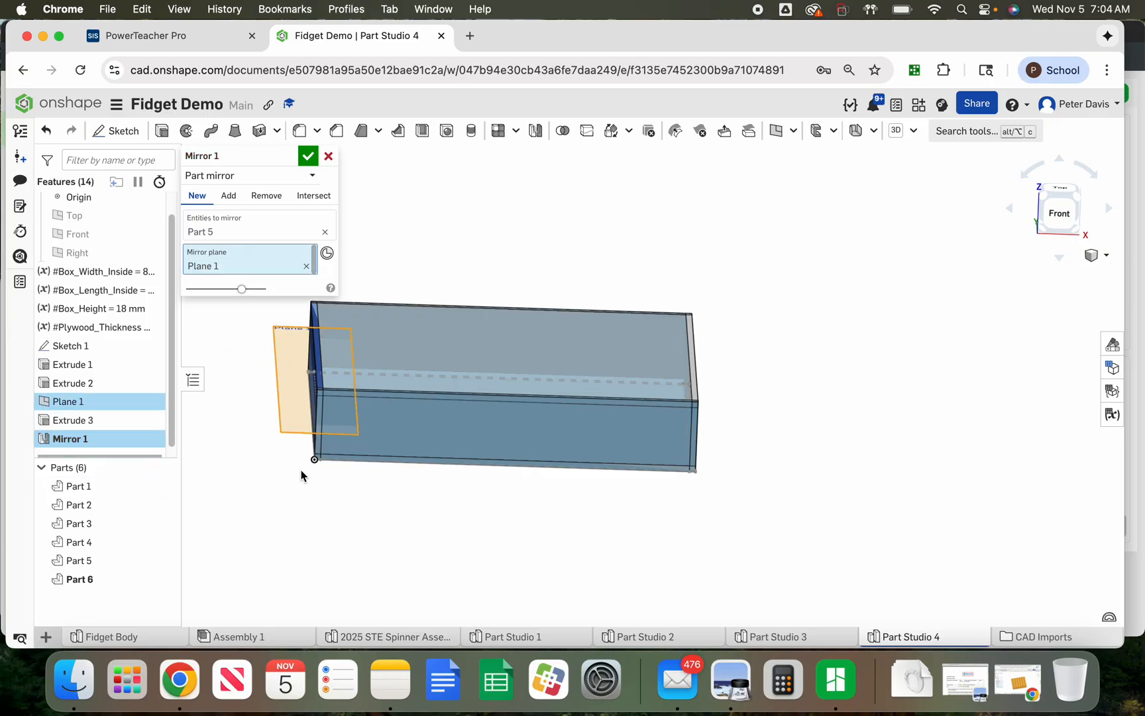
click(308, 157)
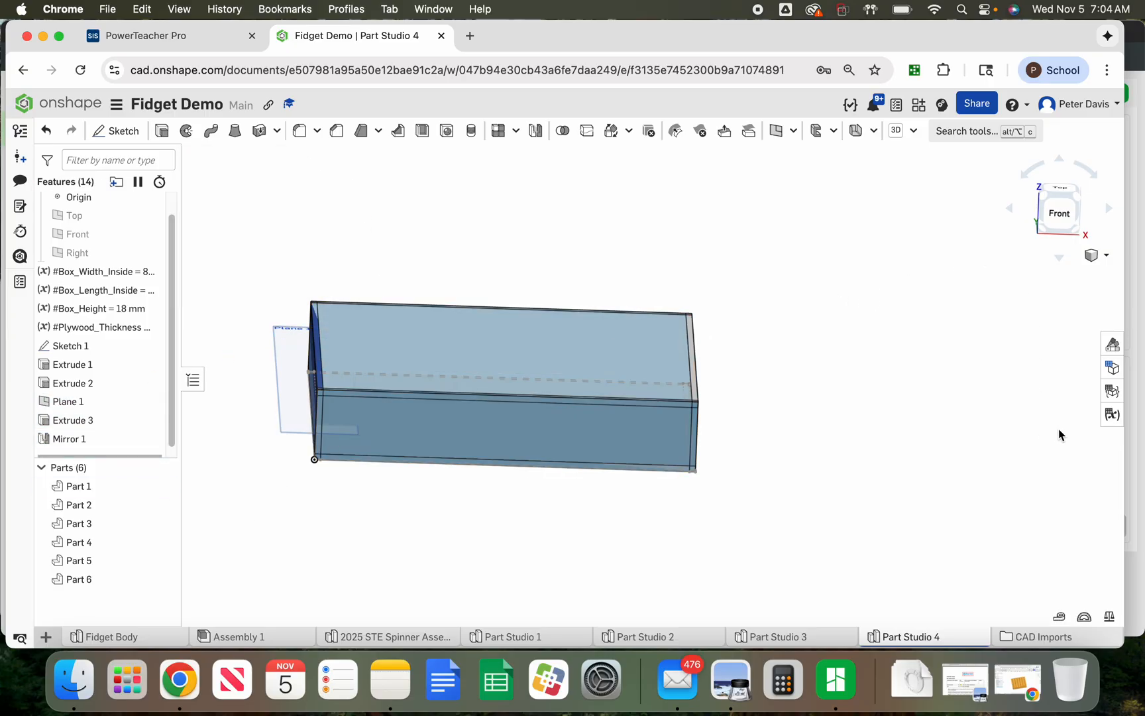
Switch to the isometric view and open the variable table to review the box variables
click(1099, 255)
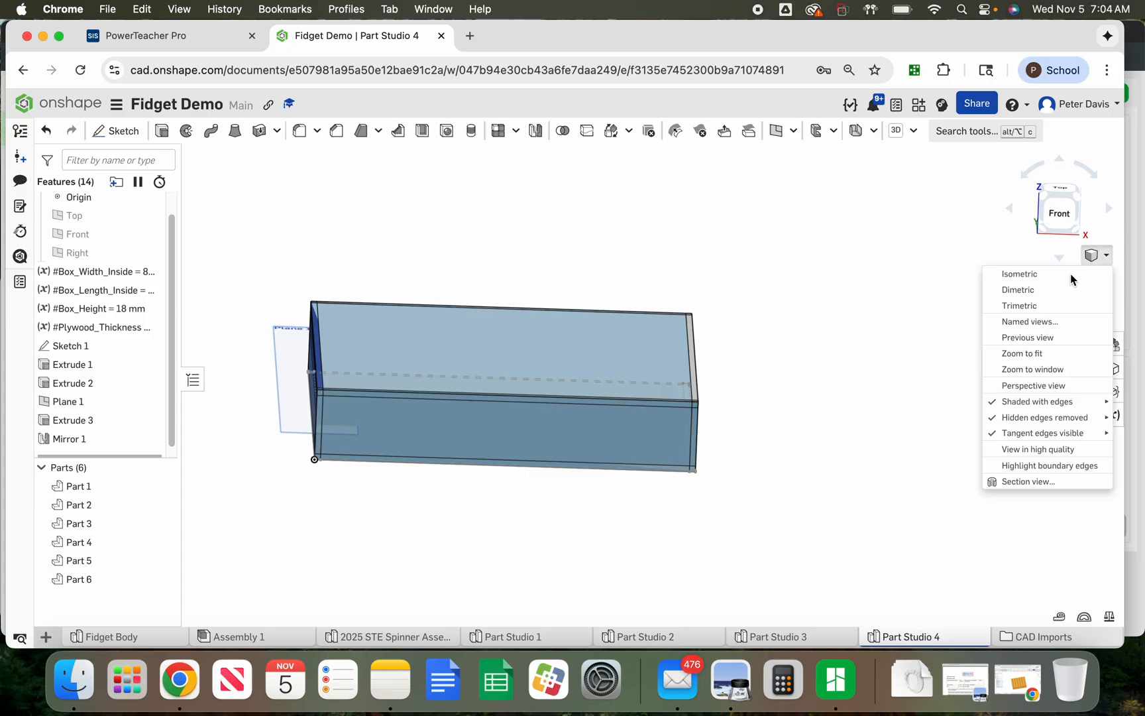
click(1049, 276)
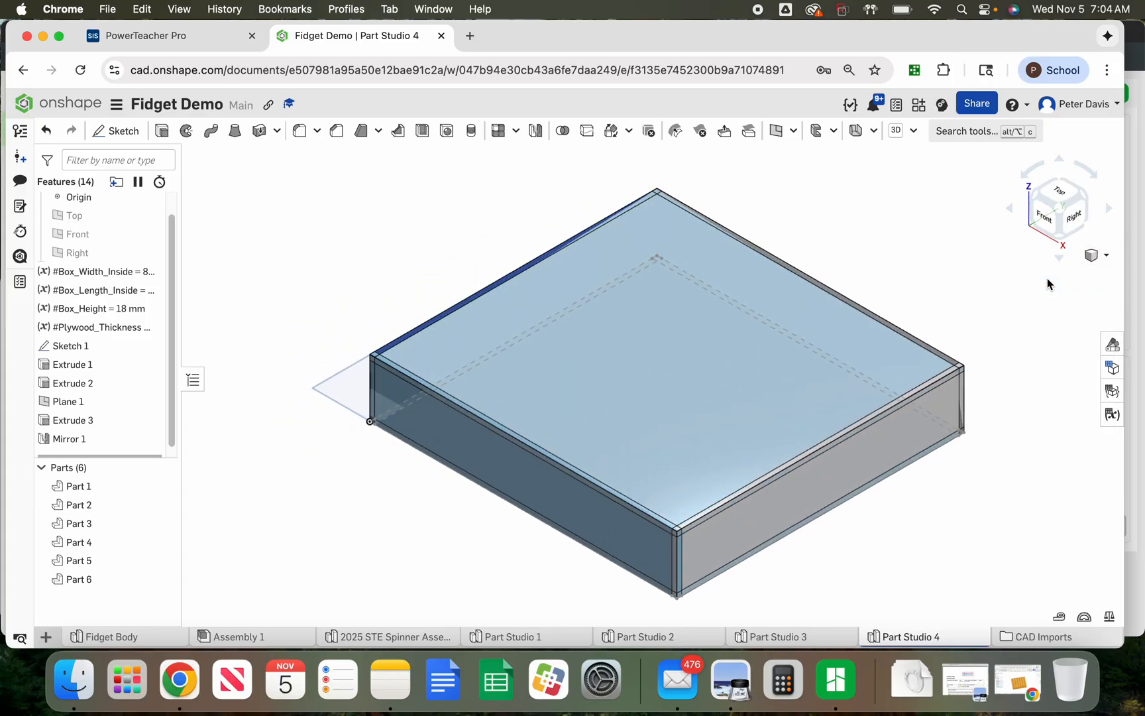
click(1113, 415)
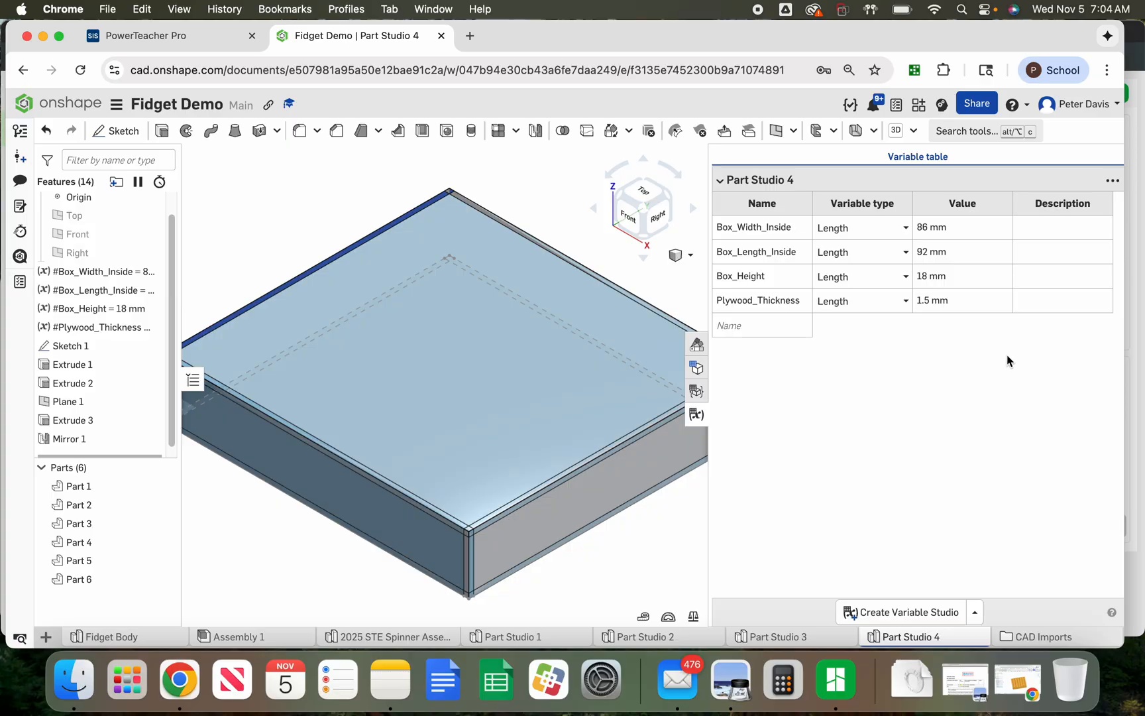
Change the Box_Height variable to 25 mm in the variable table
scroll(472, 324, down, 5)
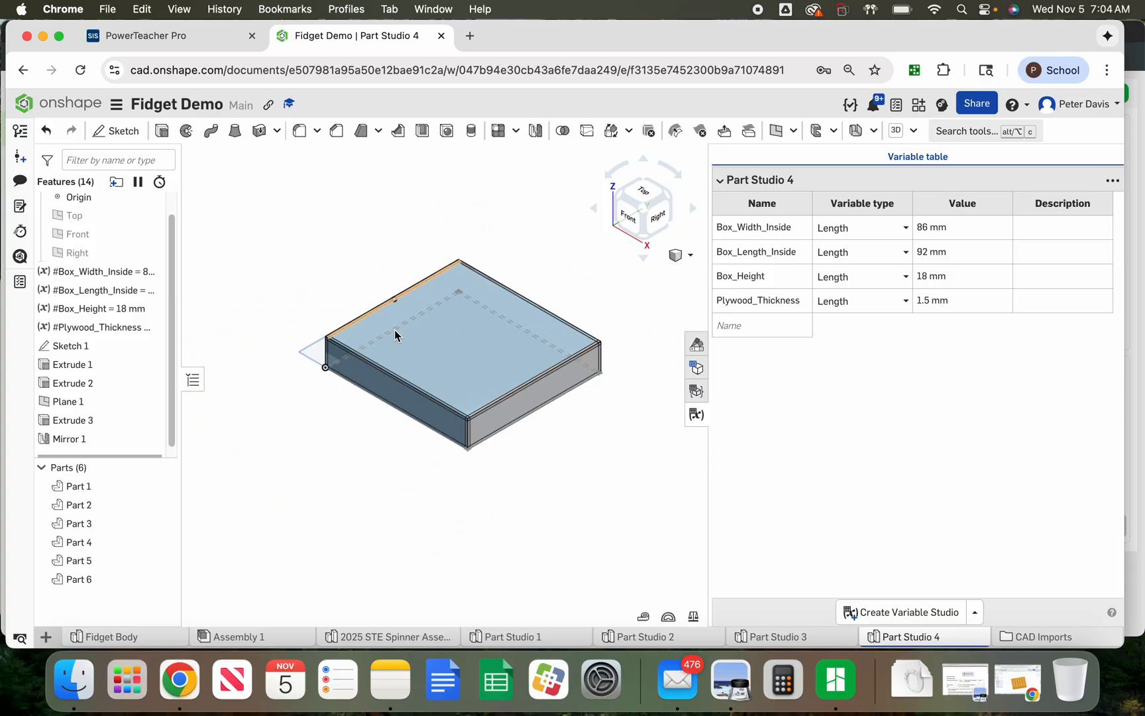
click(925, 279)
double_click(923, 279)
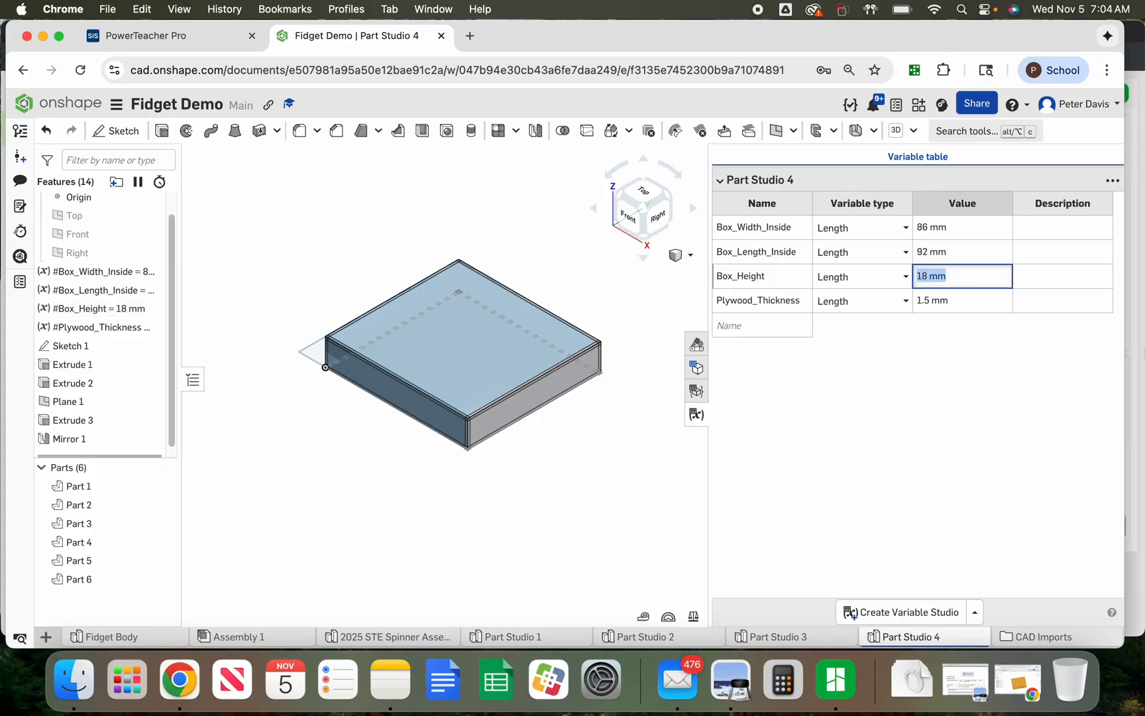
text(25)
key(Return)
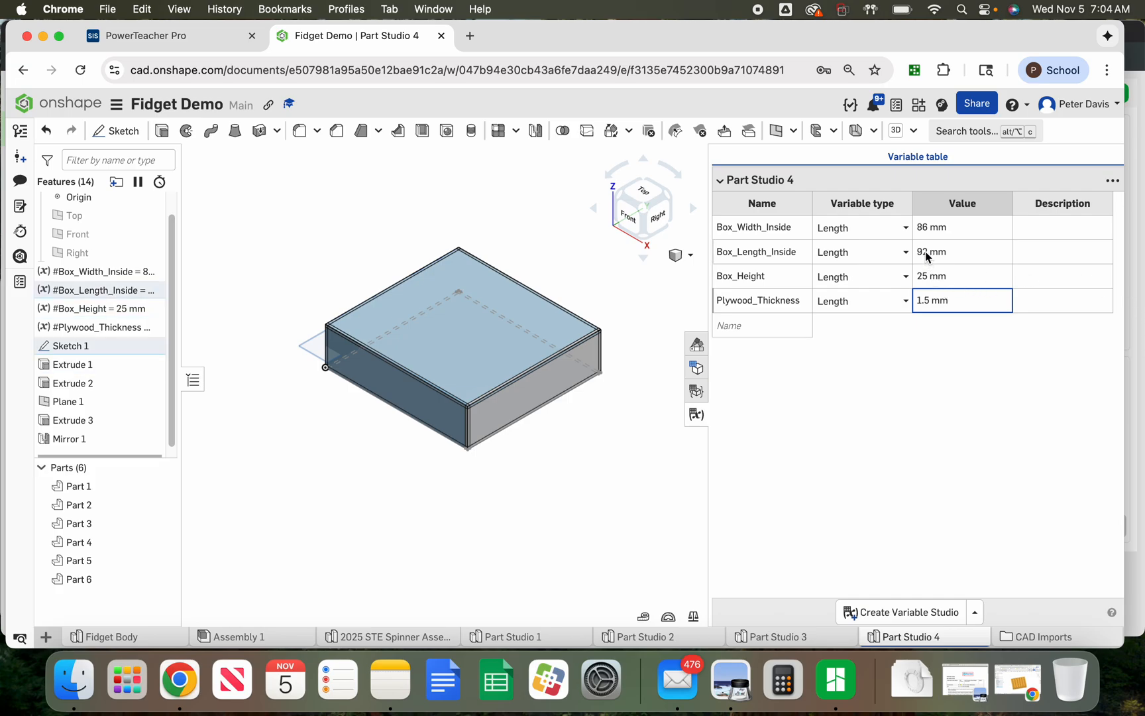
Set Box_Width_Inside to 50 mm and Box_Length_Inside to 100 mm in the variable table
double_click(925, 229)
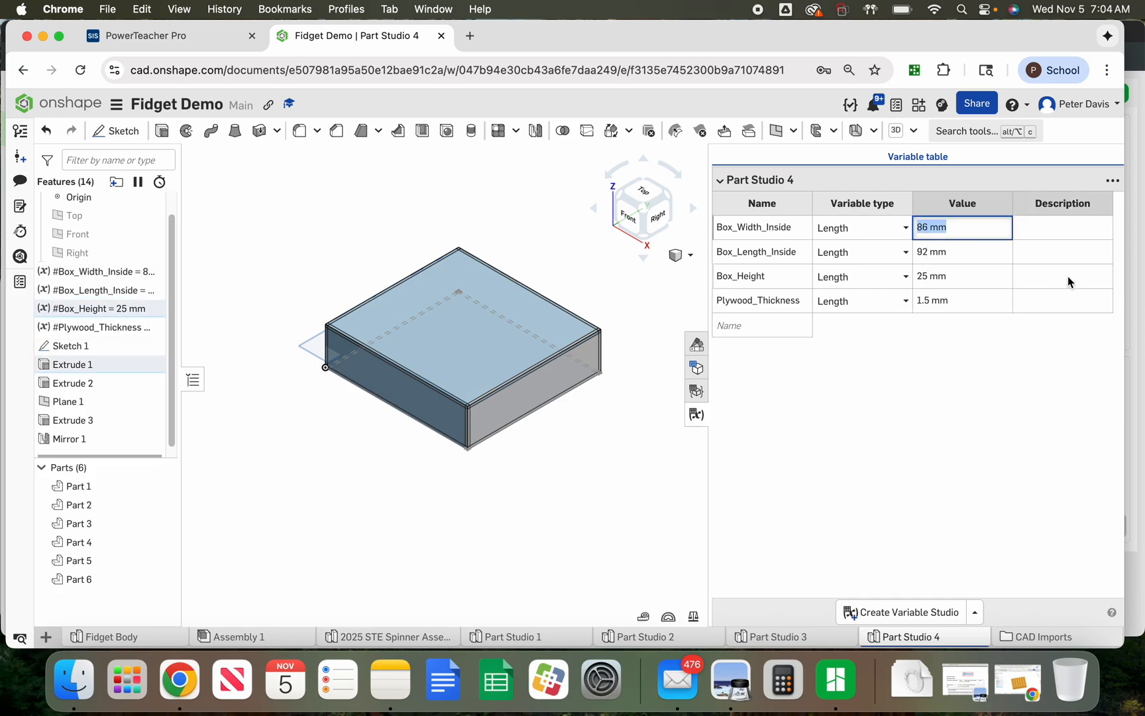
text(50)
key(Return)
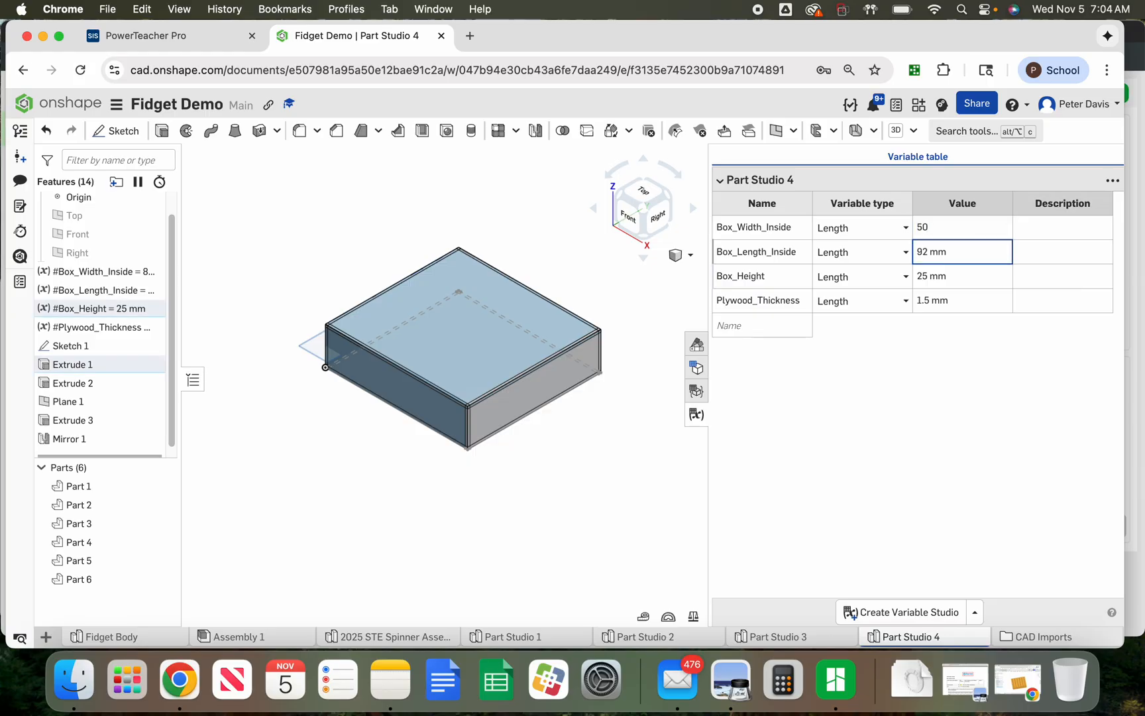
double_click(925, 252)
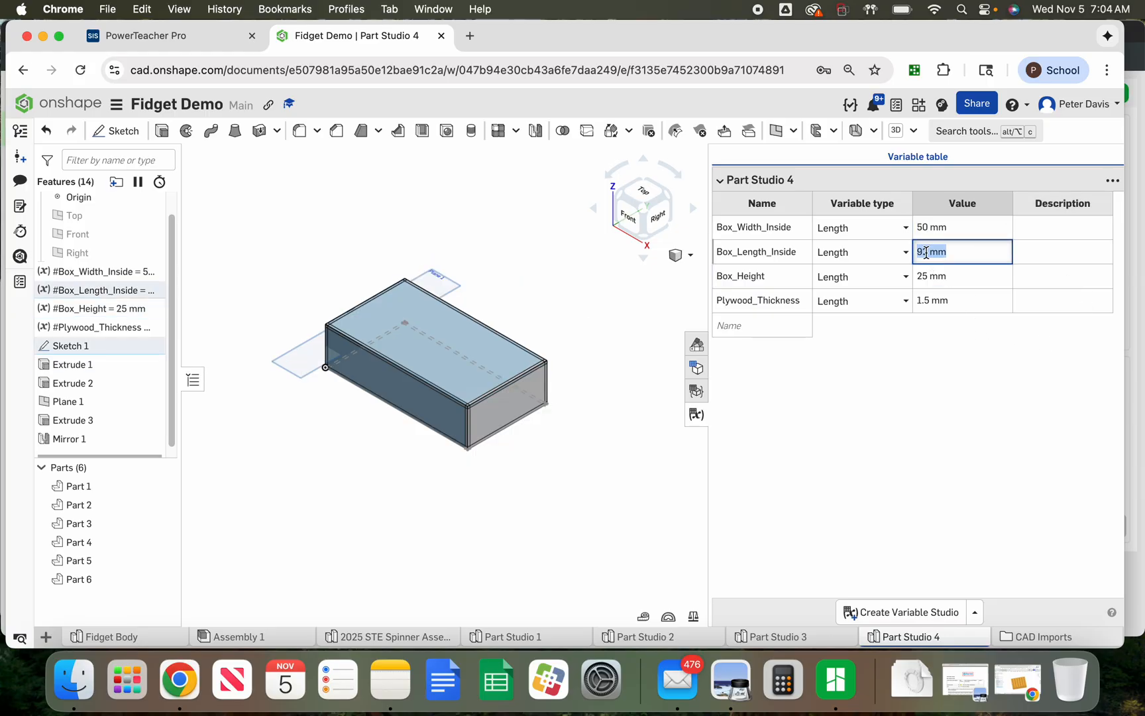
text(100)
key(Return)
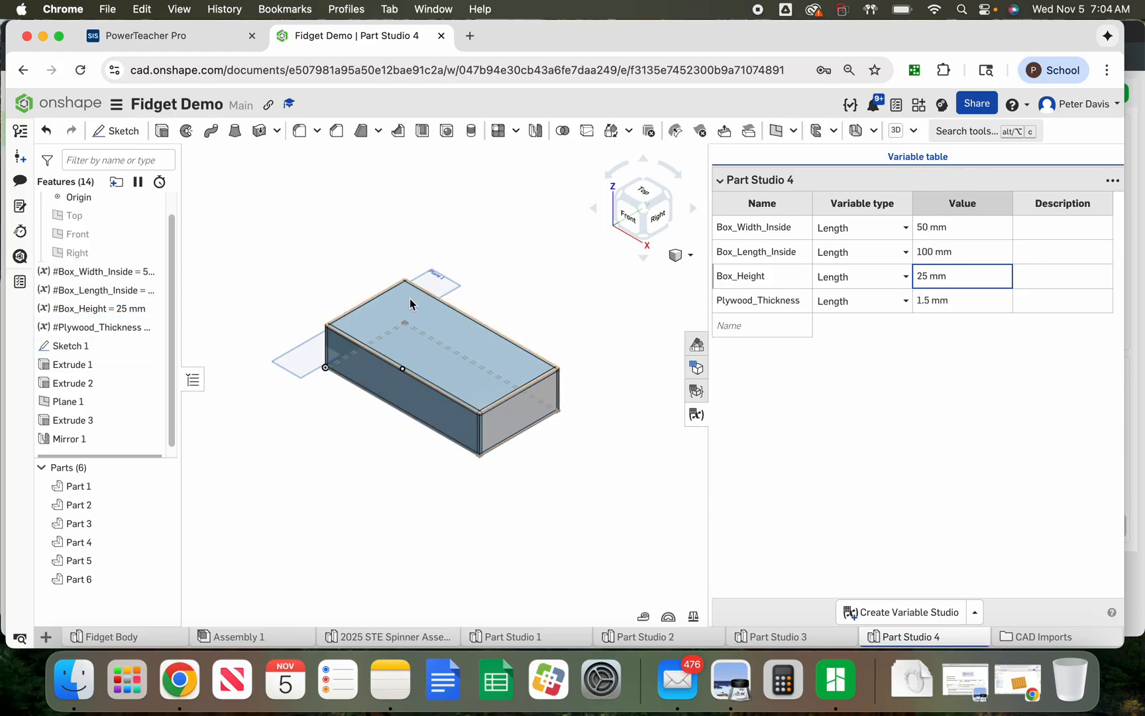
Change the Plywood_Thickness variable to 3 mm
click(931, 302)
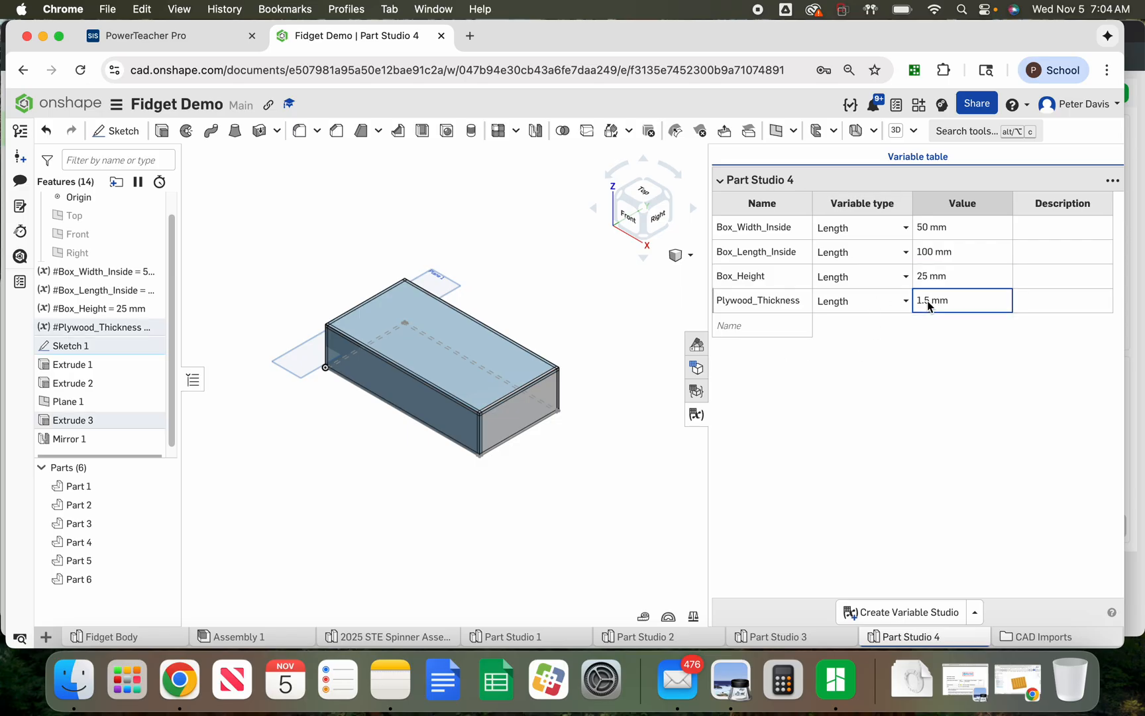
text(3)
key(Return)
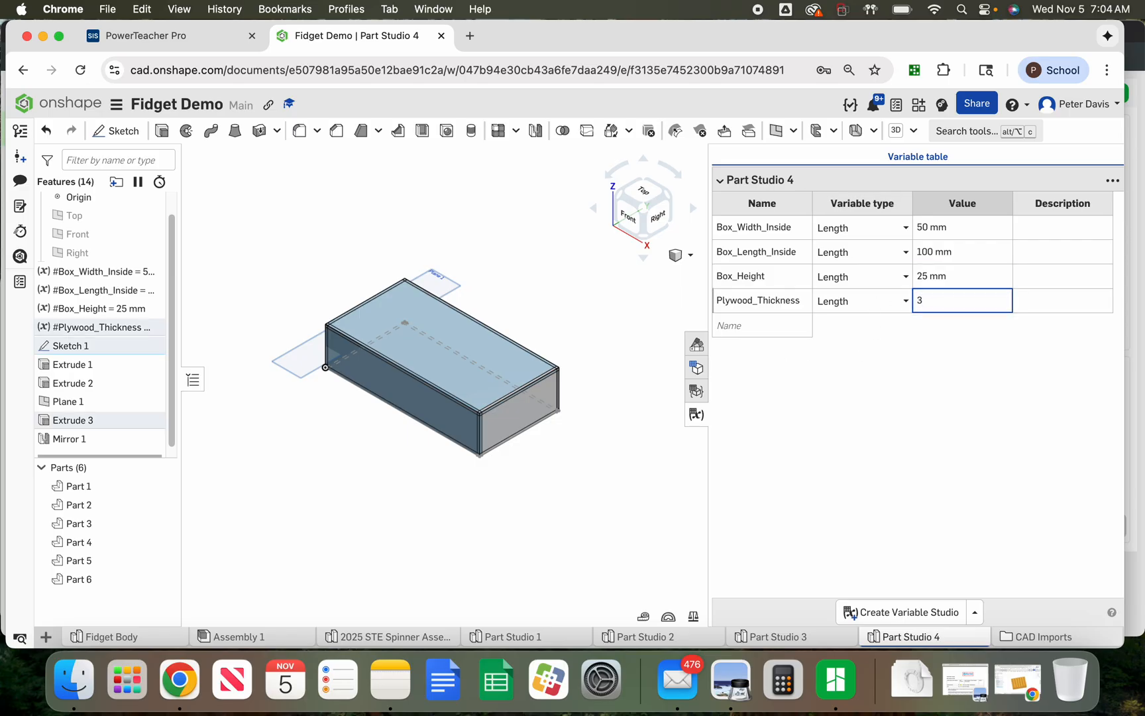